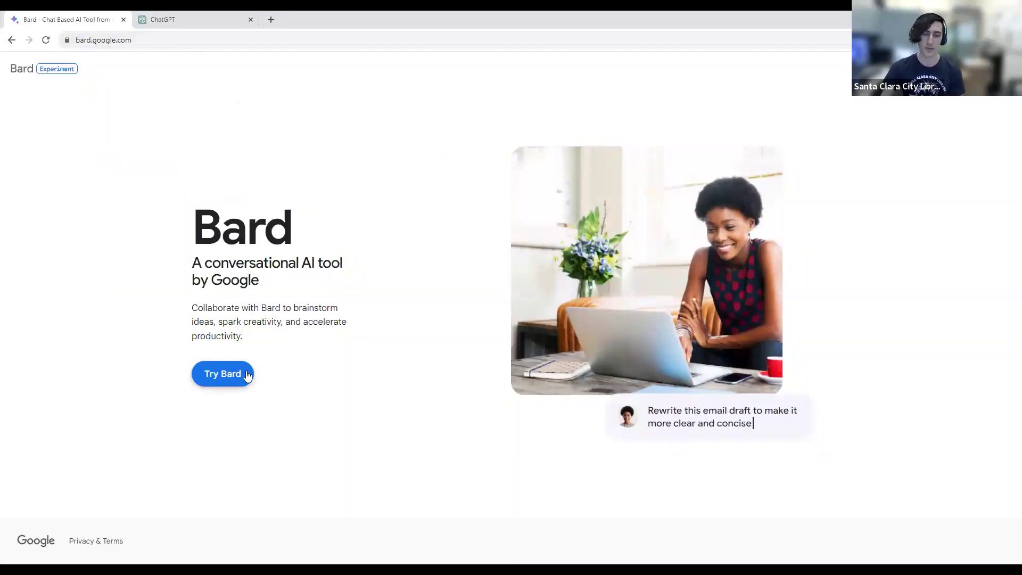
Open the Bard chat, agree to the terms and privacy notice, and continue past the experiment notice without opting in to email updates
left_click(228, 381)
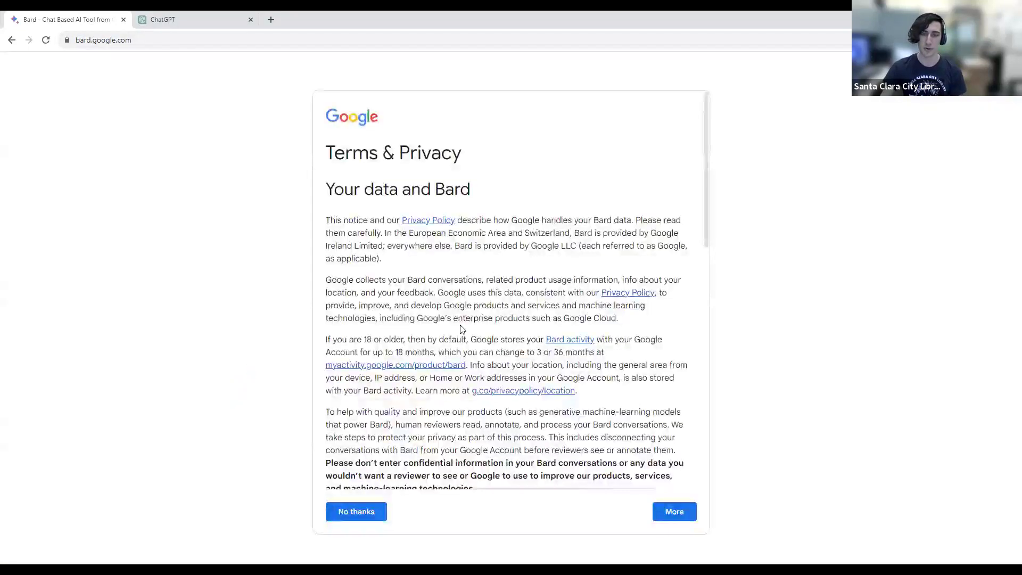
scroll(500, 330, "down", 5)
right_click(499, 330)
left_click_drag(488, 275, 489, 288)
left_click(489, 288)
scroll(489, 288, "down", 3)
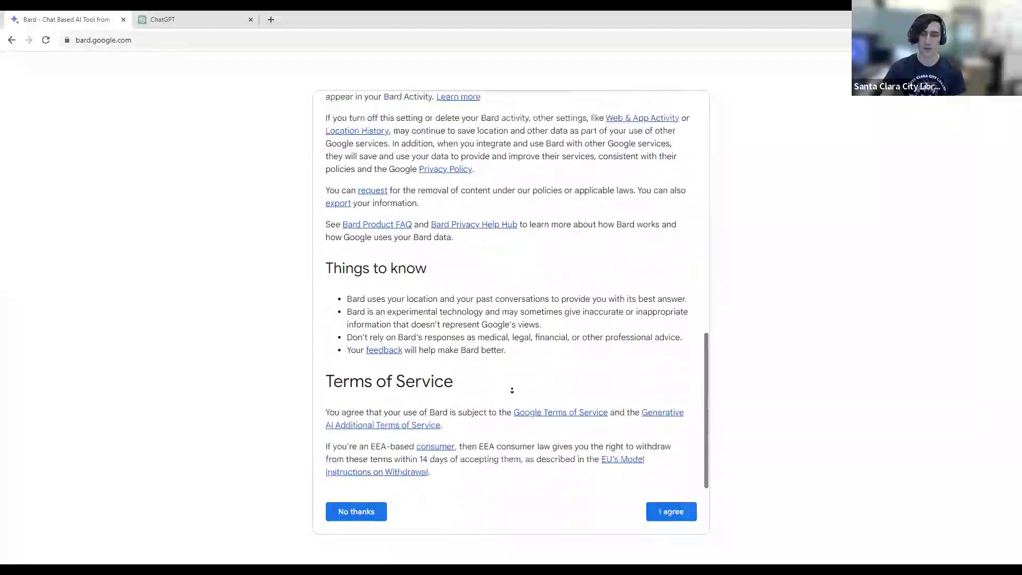
left_click(660, 515)
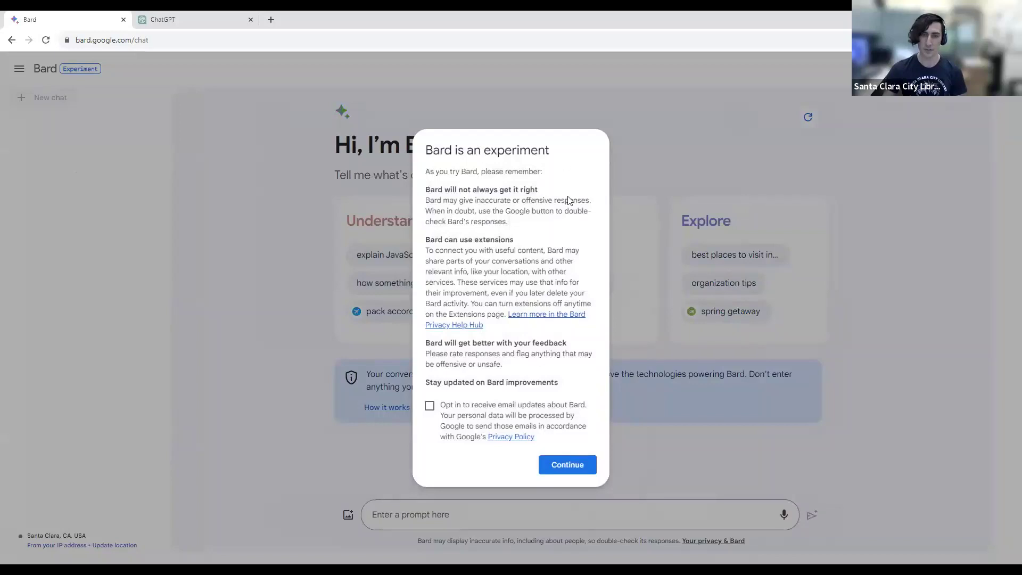
left_click(583, 470)
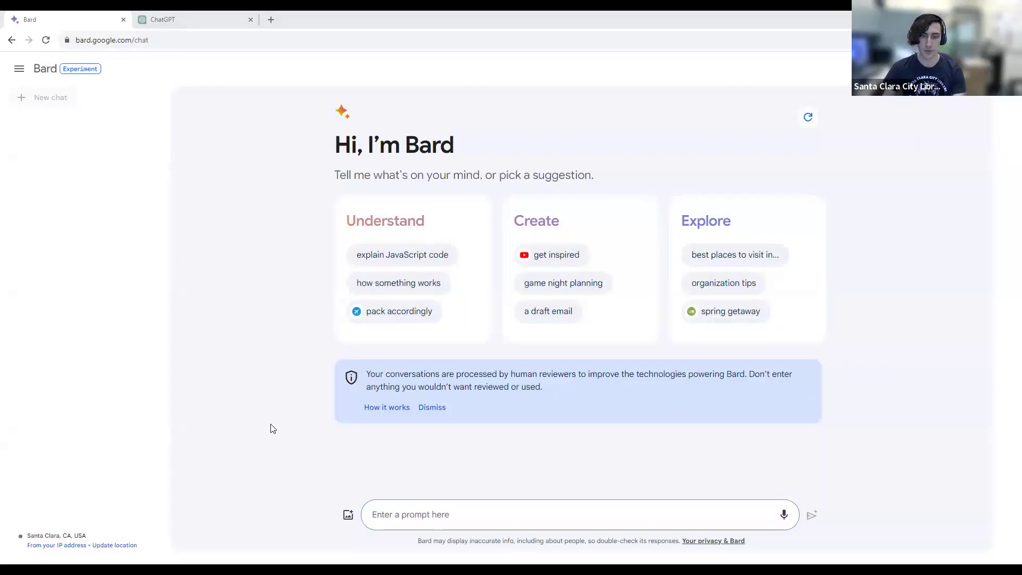
Send Bard the prompt "Please introduce yourself" and close the tip about double-checking its response
left_click(484, 507)
type("Please introduce yourself")
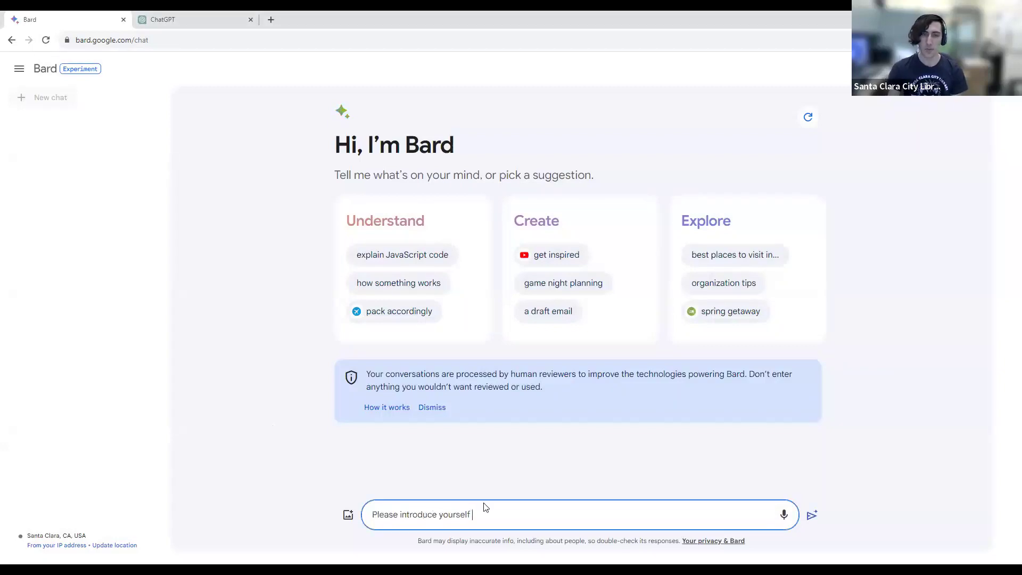
key("Return")
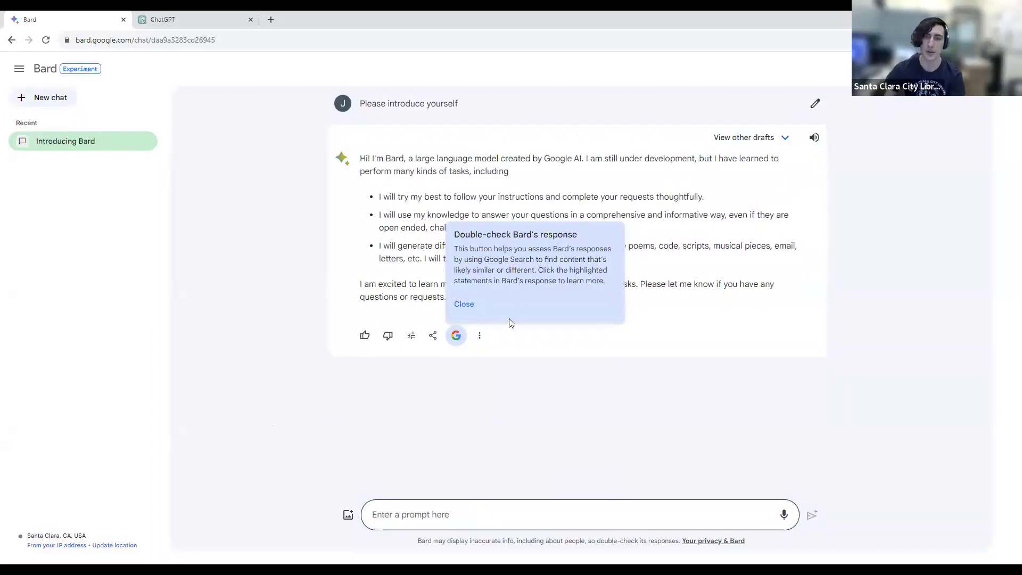
left_click(463, 304)
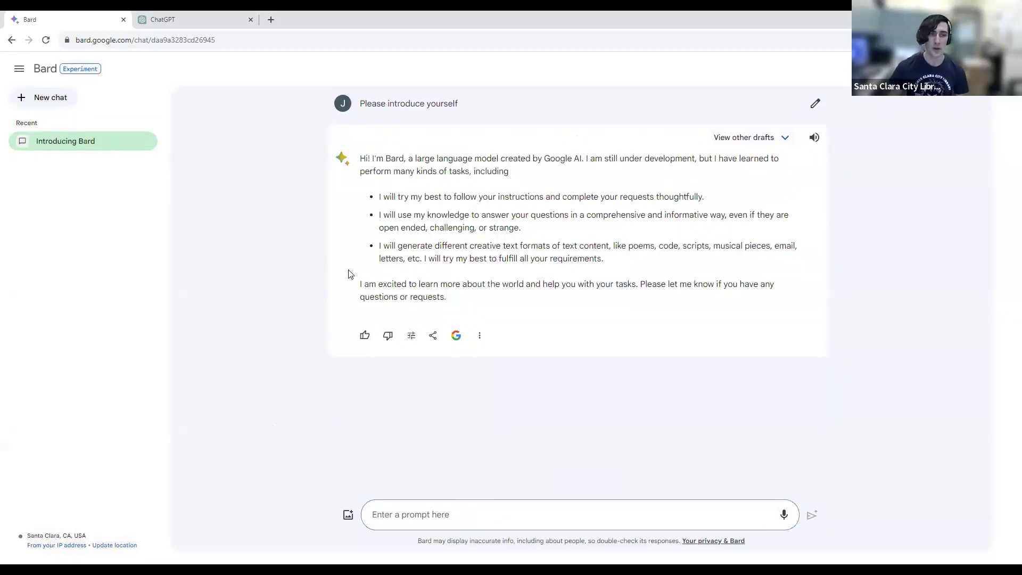
left_click(439, 518)
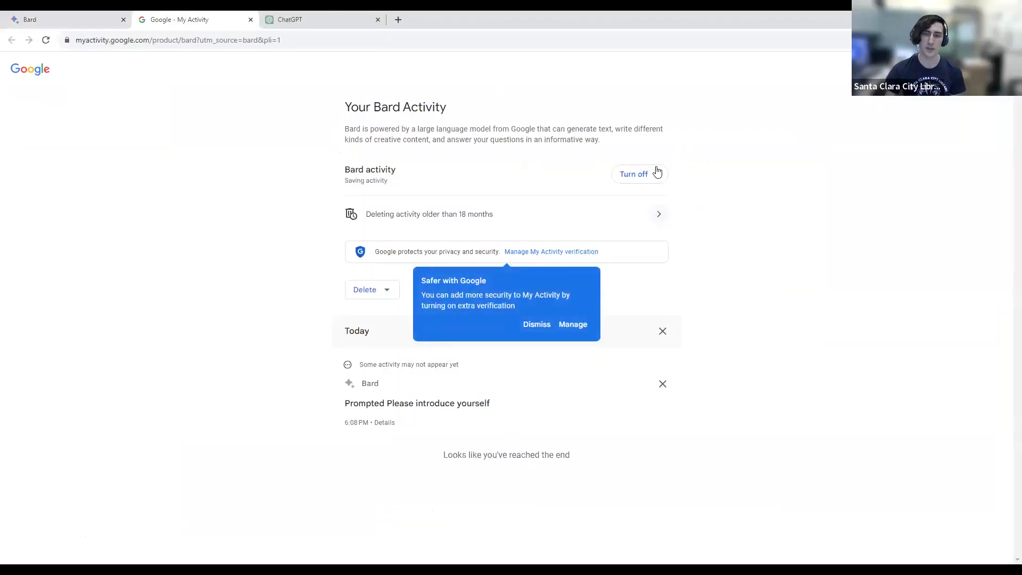
Examine the options for turning off Bard activity without choosing one, and close the activity page
left_click(643, 174)
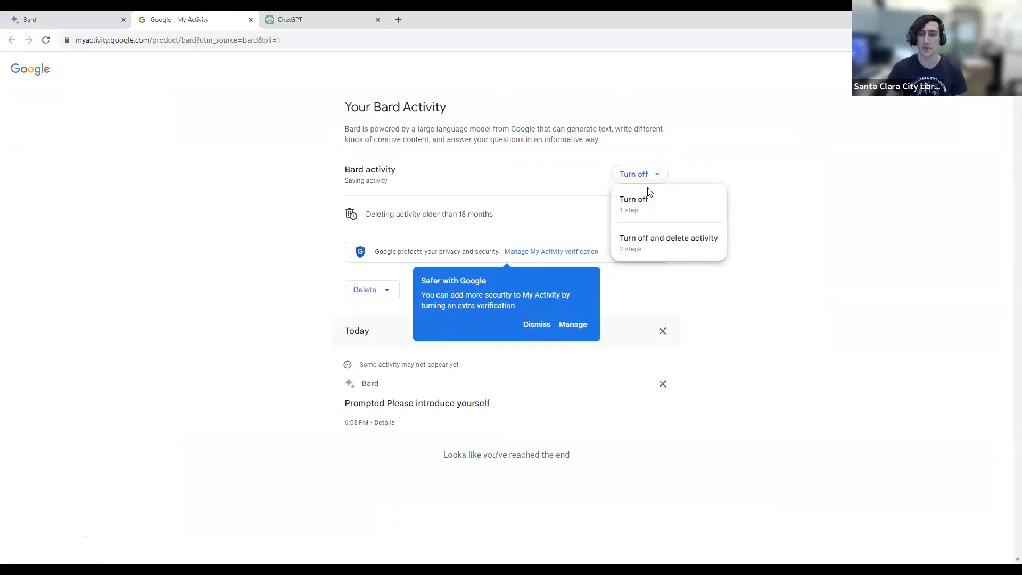
left_click(639, 142)
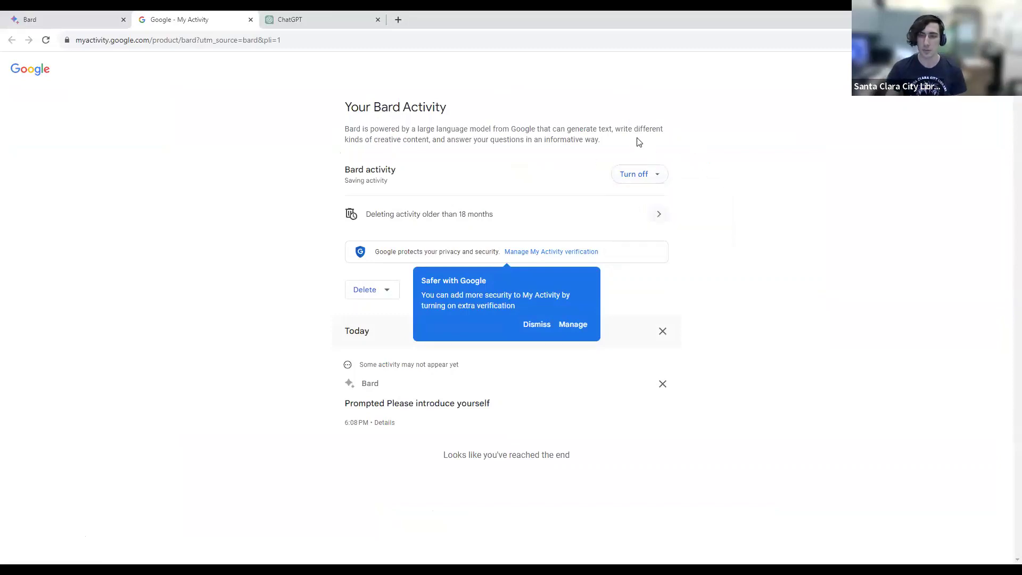
left_click(251, 20)
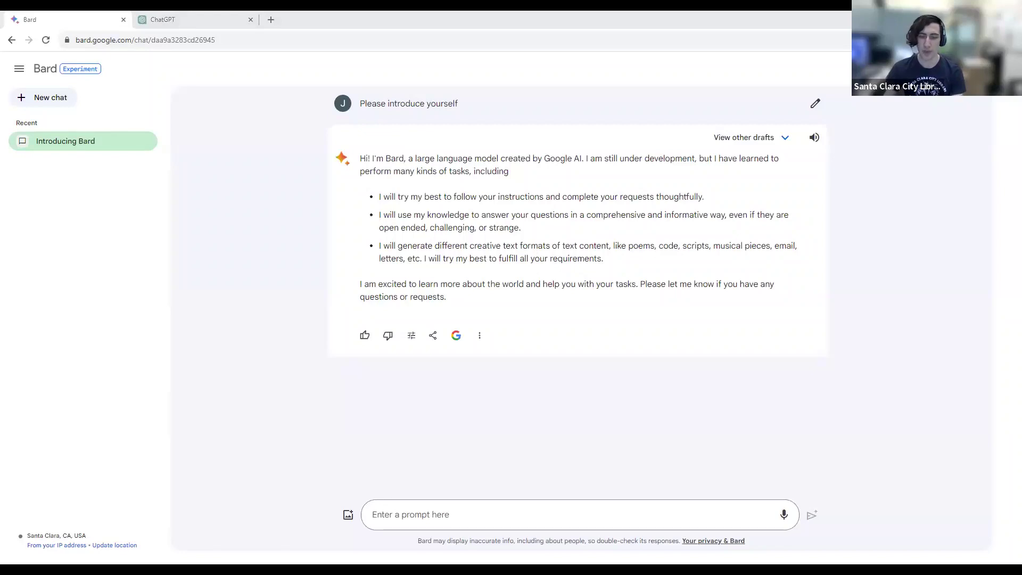
Ask Bard "What are some ways you could help me?" and read its answer to the end
left_click(373, 515)
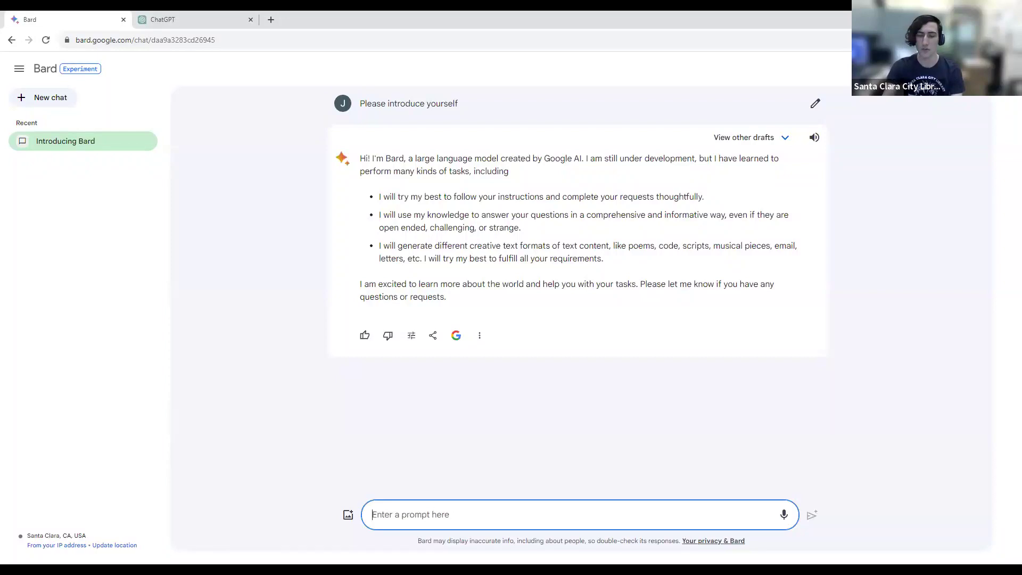
type("What are some ways you could help me?")
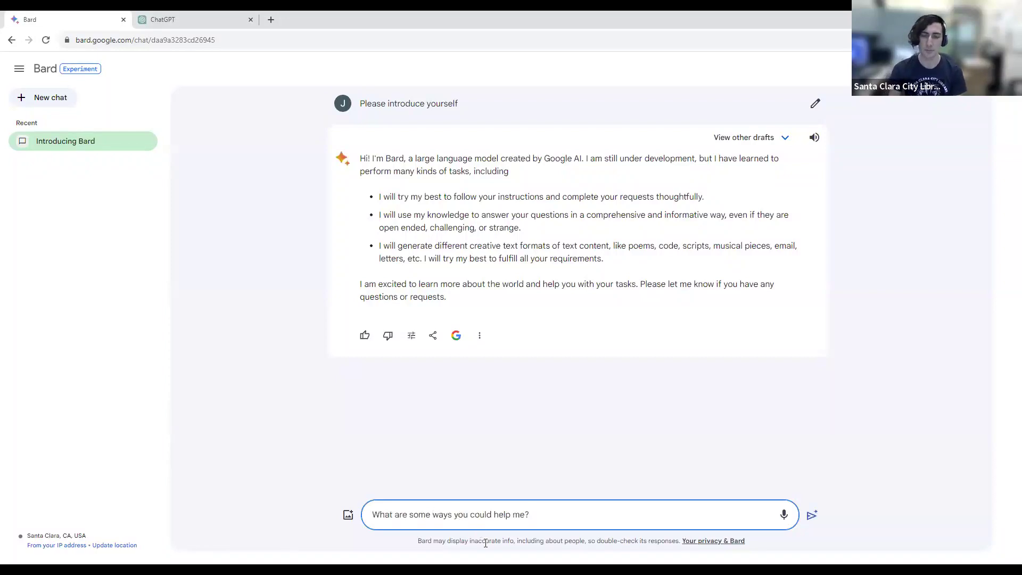
key("Return")
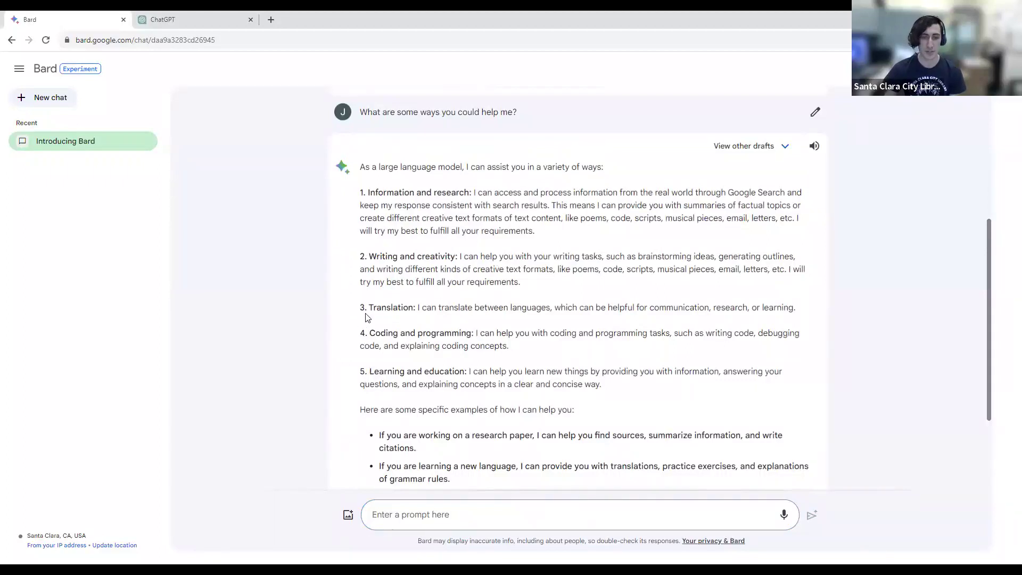
scroll(418, 347, "down", 3)
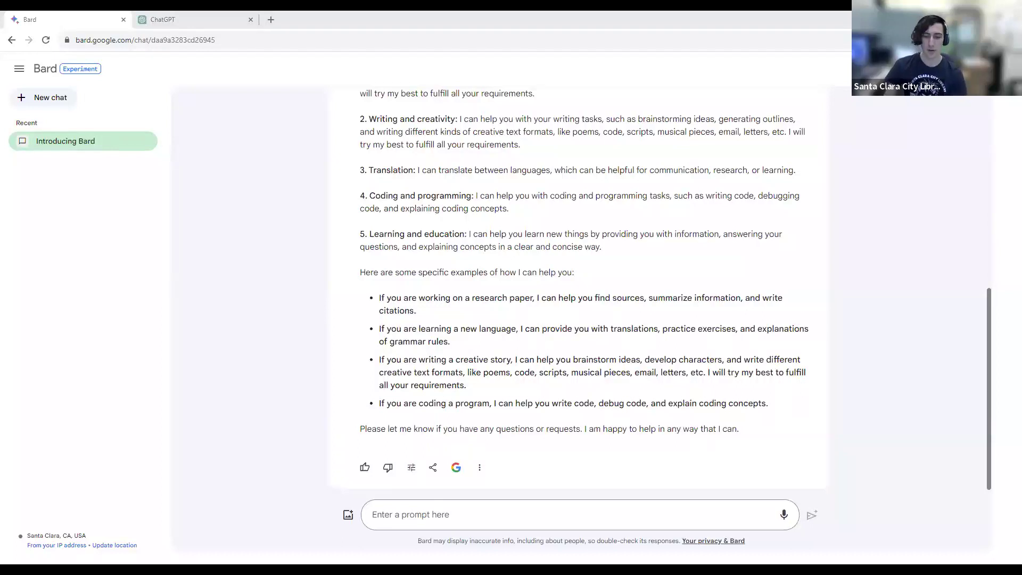
Start a new chat and dismiss the notice about human reviewers processing conversations
left_click(29, 103)
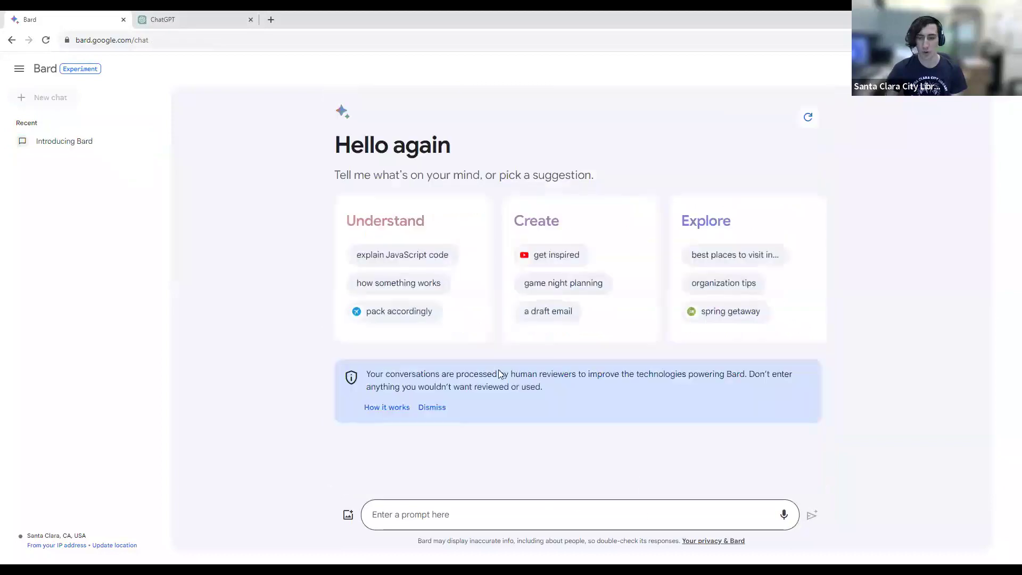
left_click(431, 407)
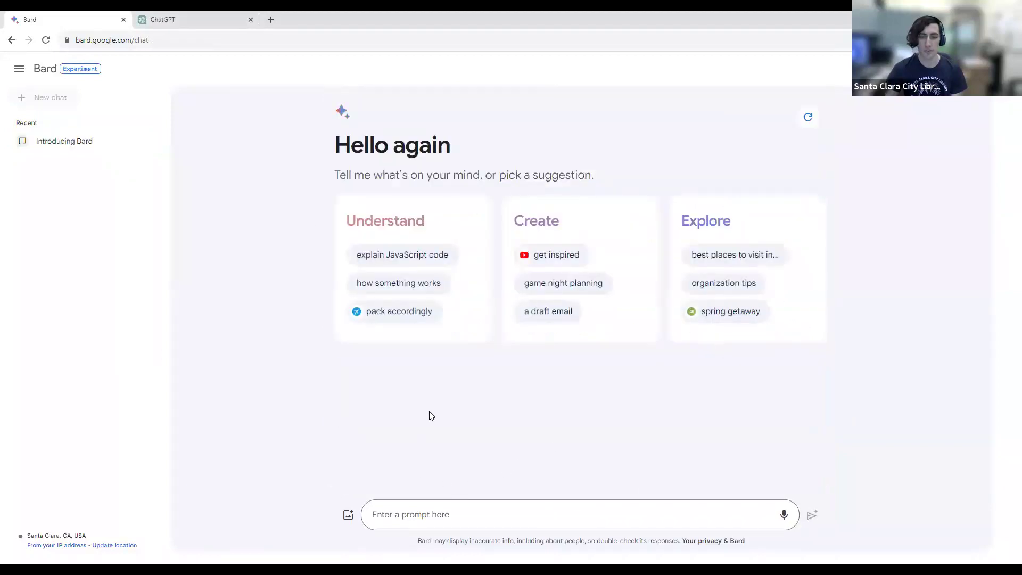
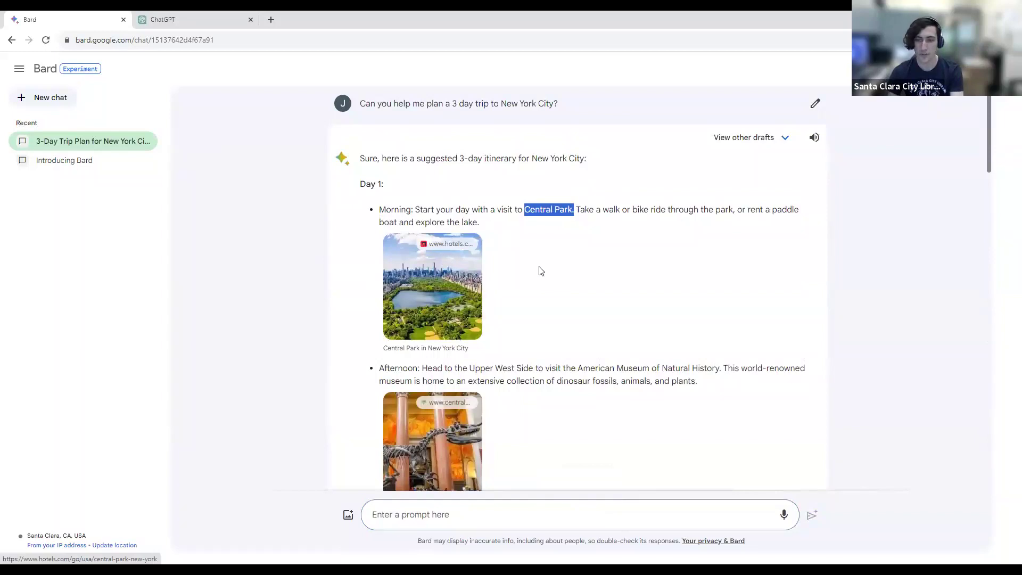
Review the suggested 3-day New York City itinerary day by day, including the additional planning tips
scroll(545, 270, "down", 2)
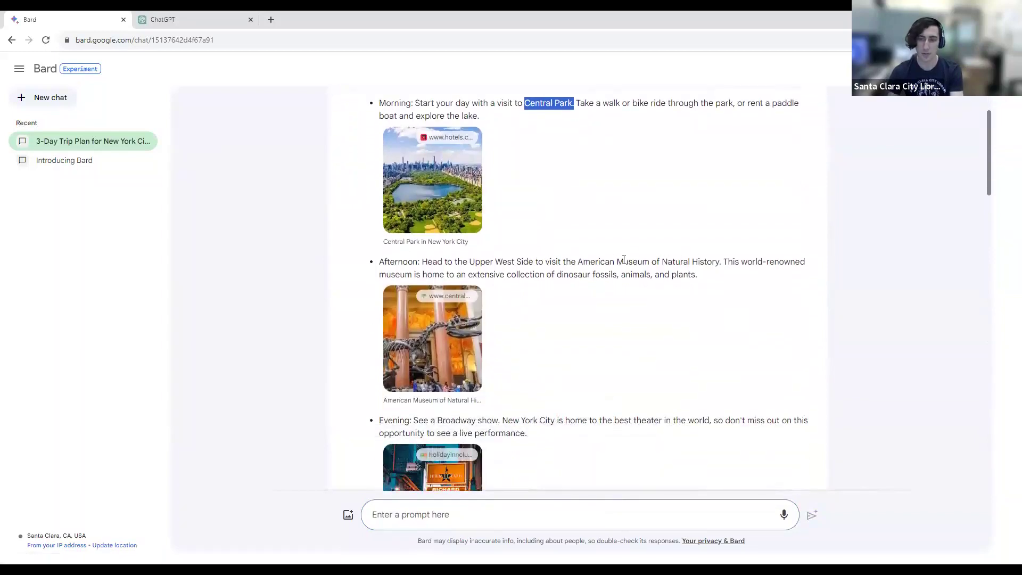
scroll(614, 273, "down", 2)
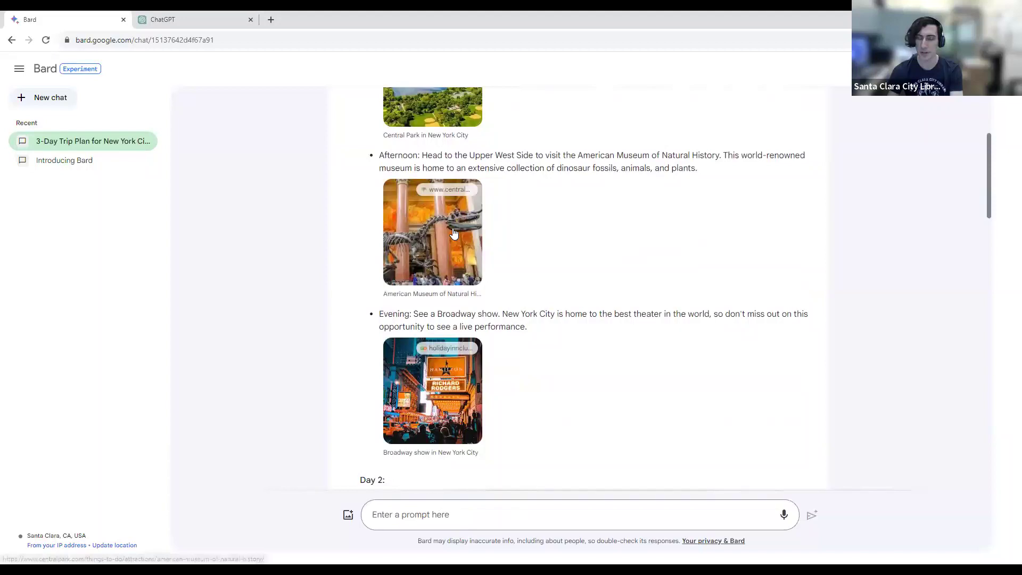
scroll(518, 234, "down", 7)
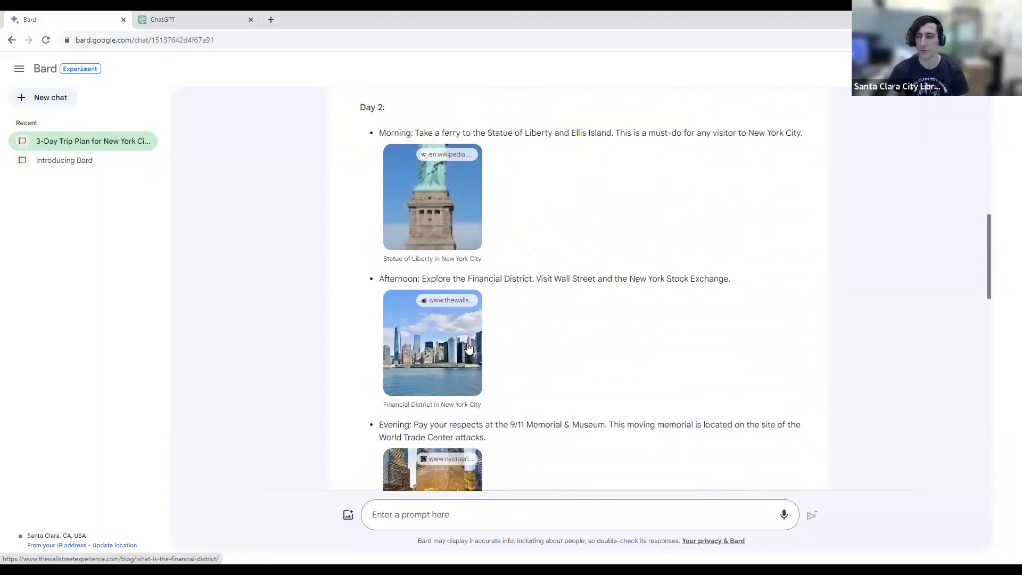
scroll(519, 322, "down", 3)
scroll(524, 326, "down", 4)
scroll(548, 217, "up", 4)
scroll(551, 216, "down", 6)
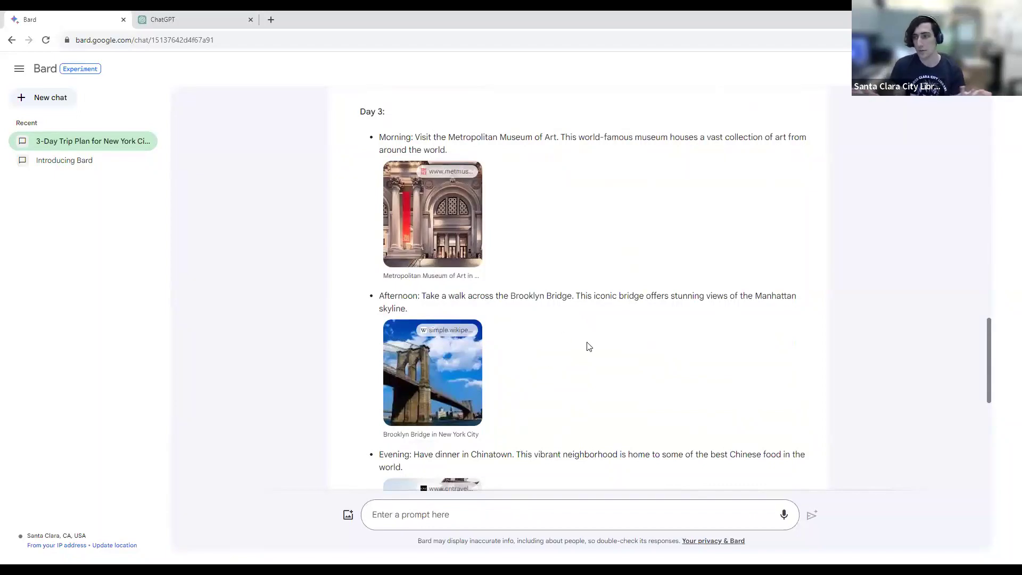
scroll(589, 346, "down", 7)
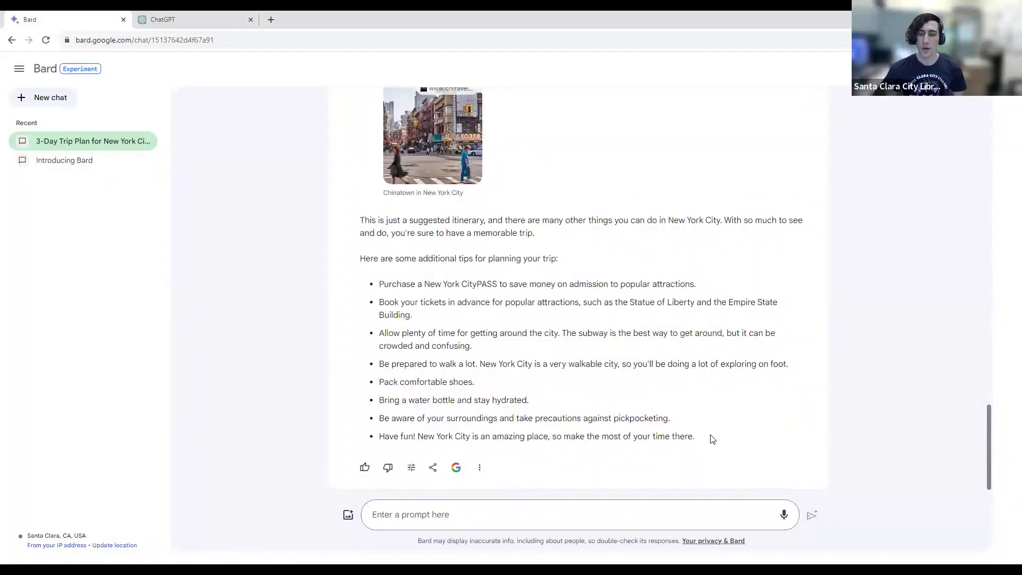
scroll(522, 293, "up", 5)
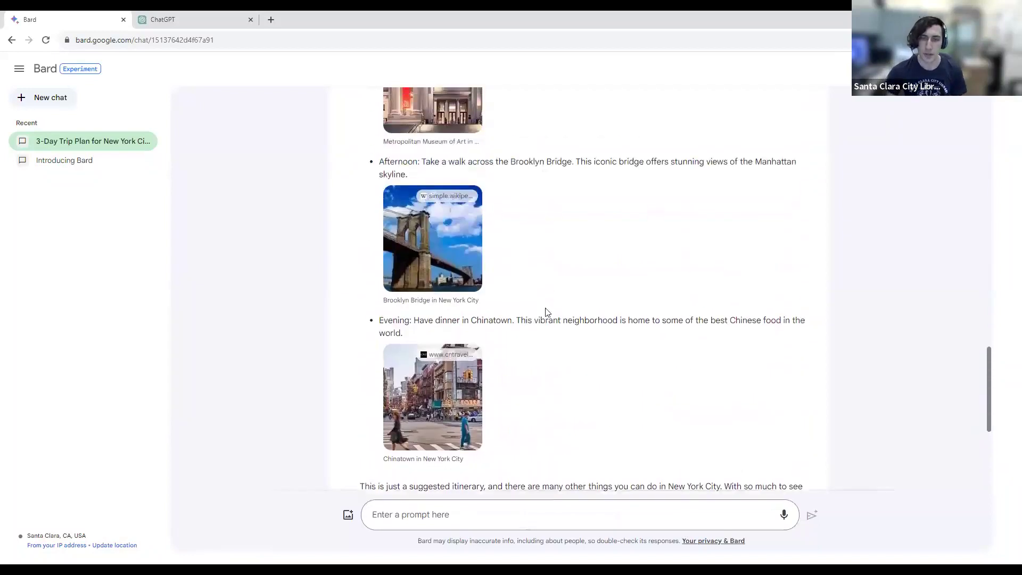
scroll(568, 262, "up", 3)
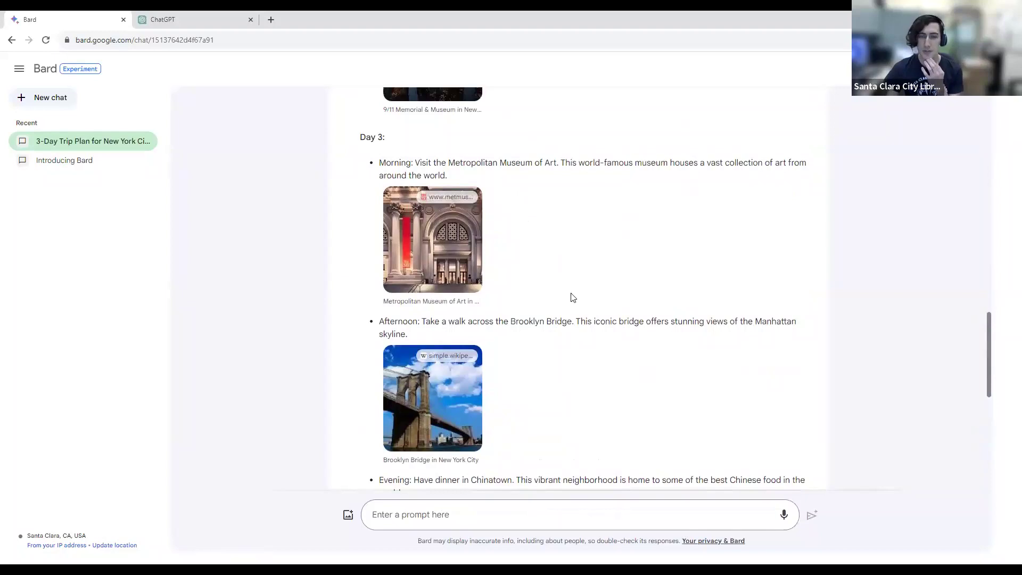
scroll(639, 208, "up", 10)
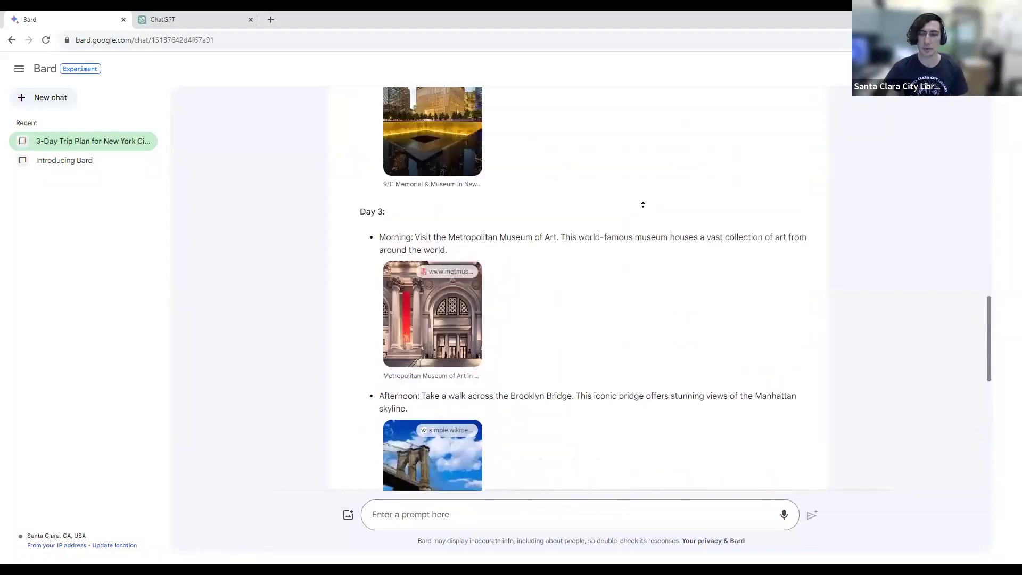
scroll(610, 310, "down", 15)
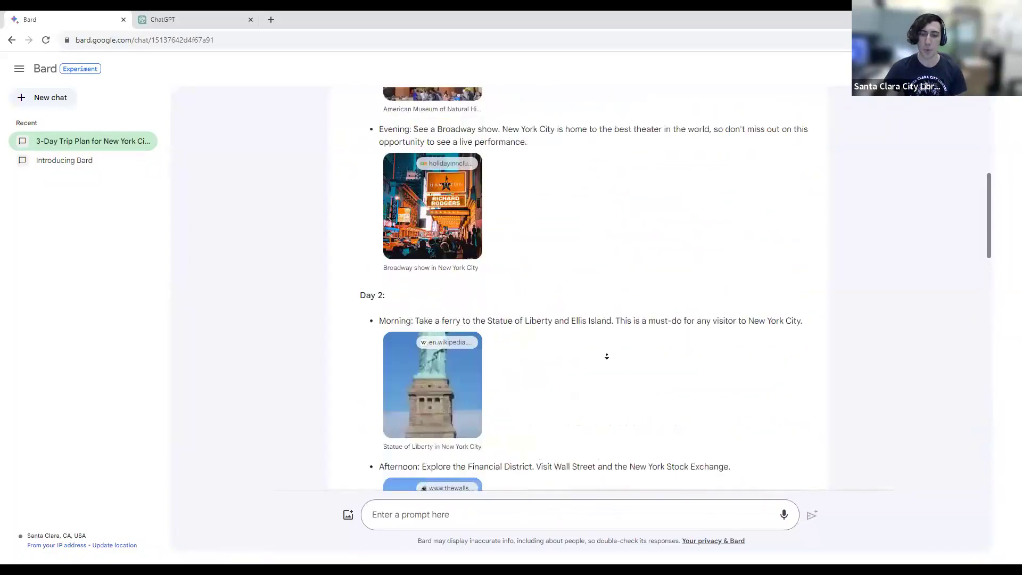
Send the follow-up "I like to try different kinds of restaurants and go on walks. Can you include more of that?"
left_click(500, 512)
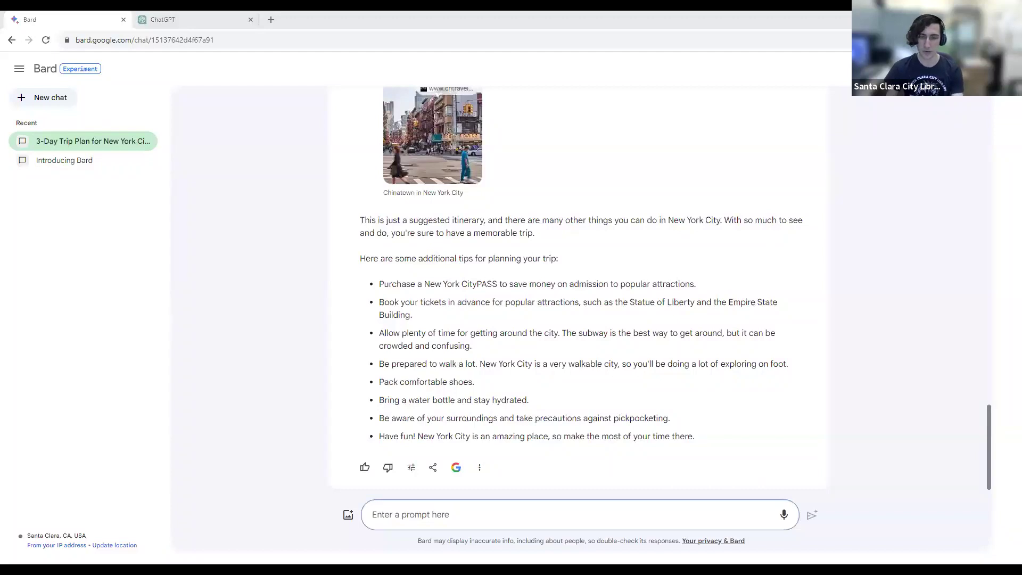
key("alt+Tab")
type("I like to try different kinds of restaurants and go on walks. Can you include more of that?")
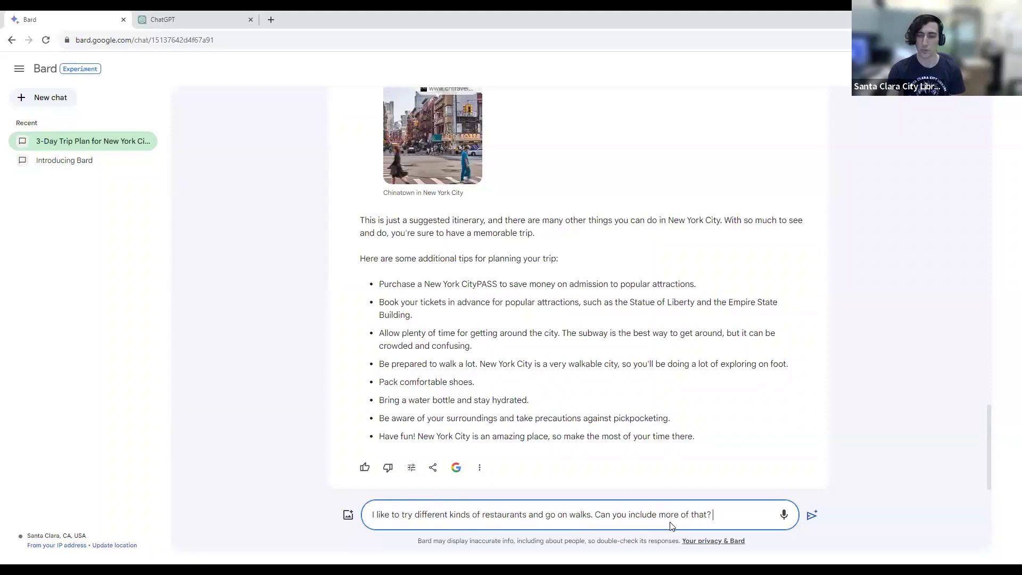
key("Return")
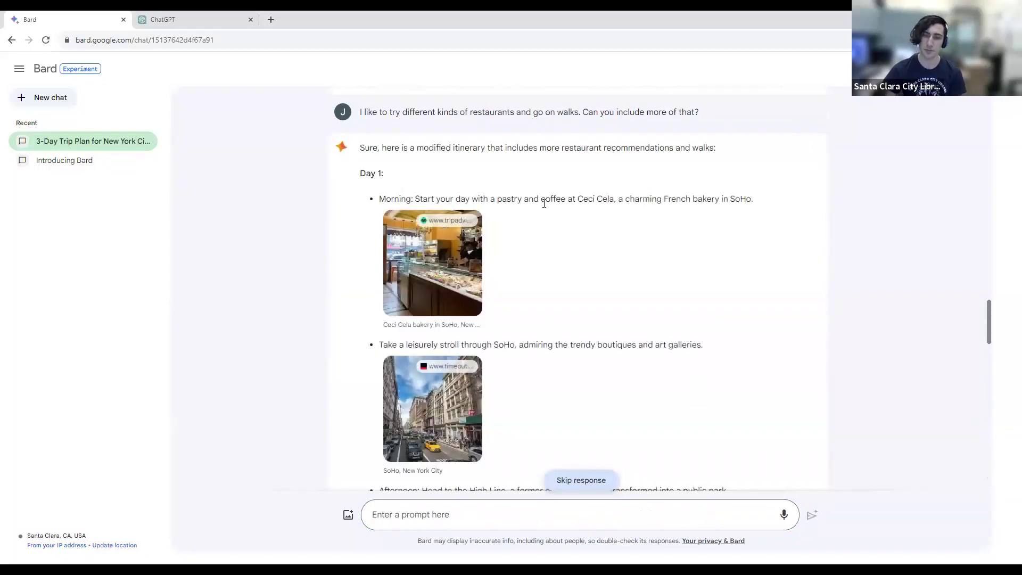
Examine the modified New York City itinerary through to its closing paragraph for the added restaurants and walks
scroll(587, 195, "down", 2)
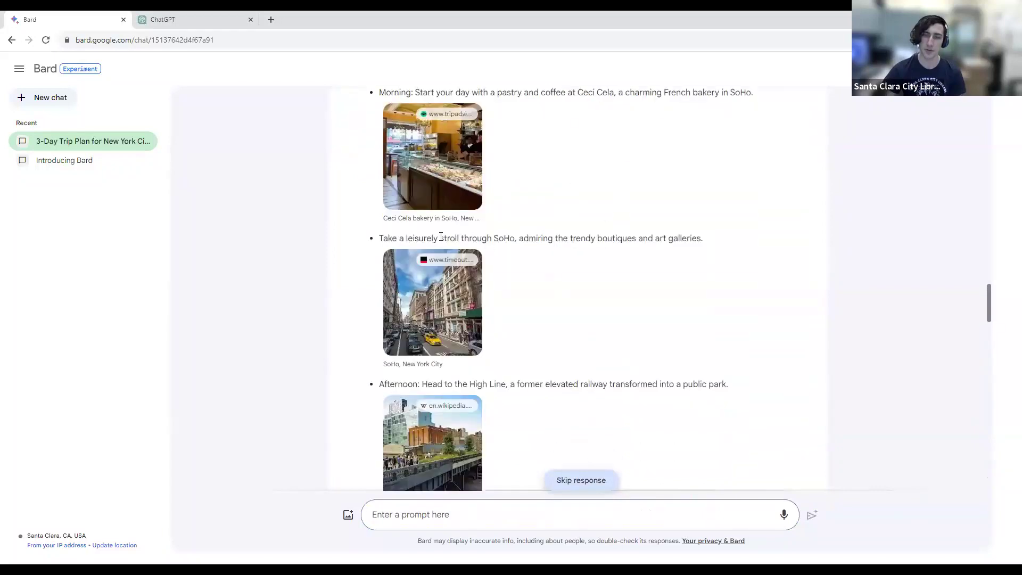
scroll(533, 235, "down", 3)
scroll(589, 279, "up", 1)
scroll(588, 288, "down", 3)
scroll(587, 288, "down", 3)
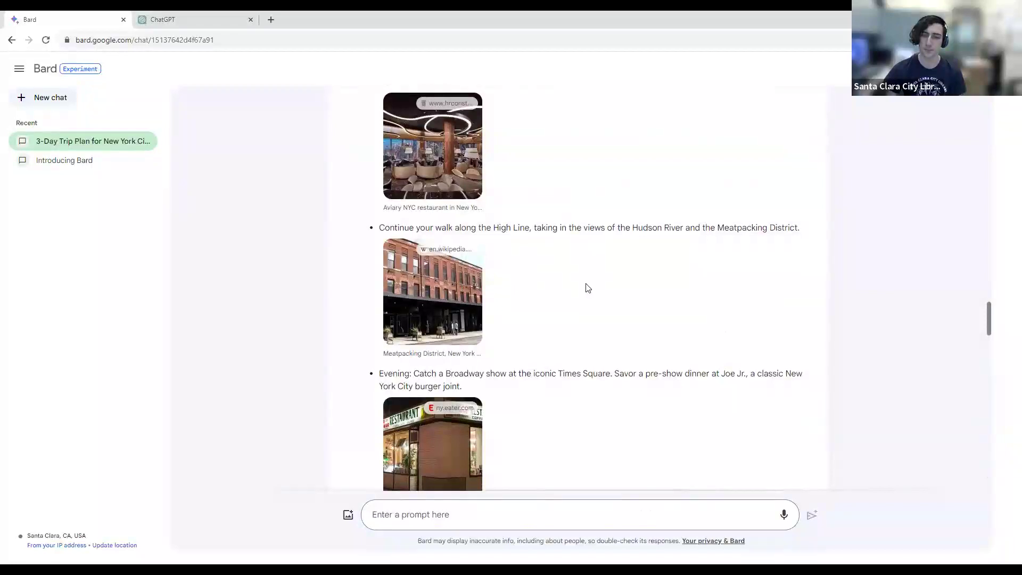
middle_click(590, 206)
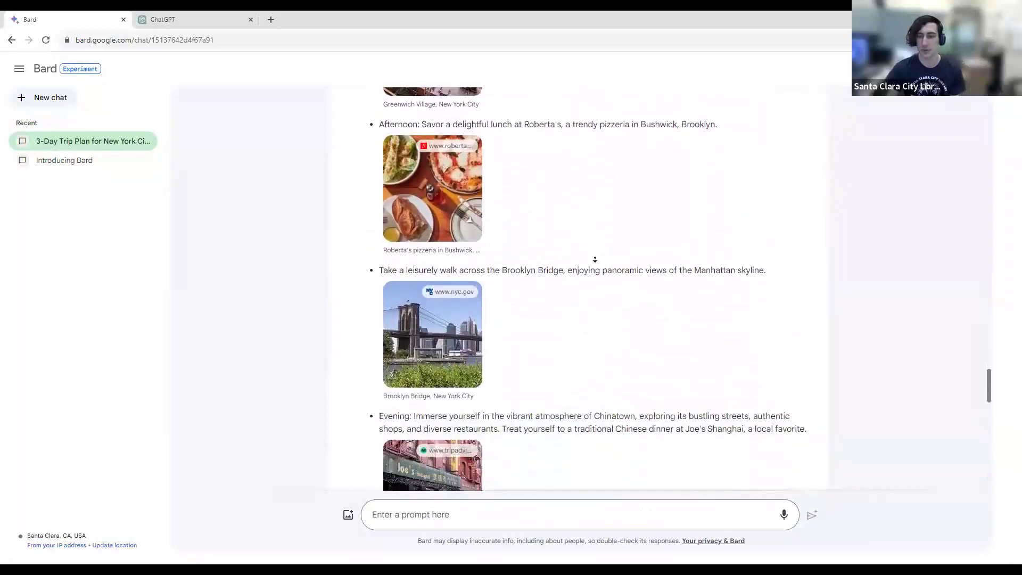
left_click(454, 527)
left_click(474, 512)
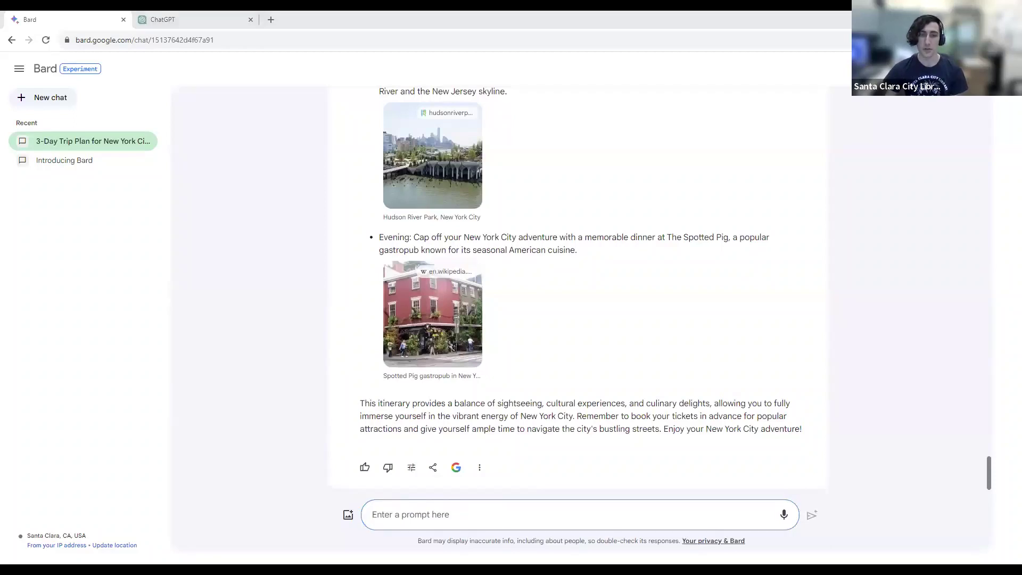
left_click(327, 391)
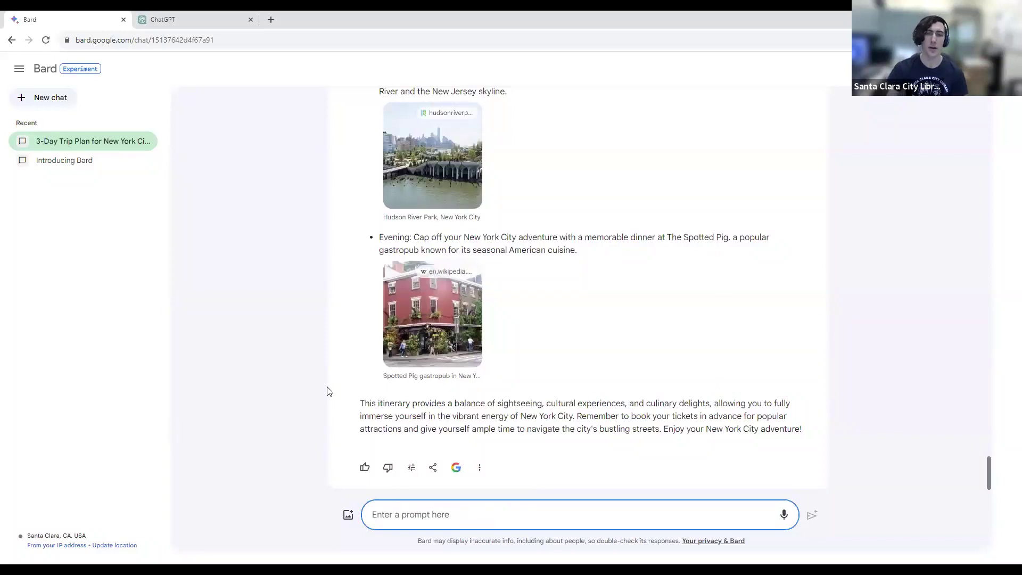
In a new chat, send "Can you proofread this email and fix the grammar and style?" with a rough email about signing up for the dec 16 event
left_click(53, 96)
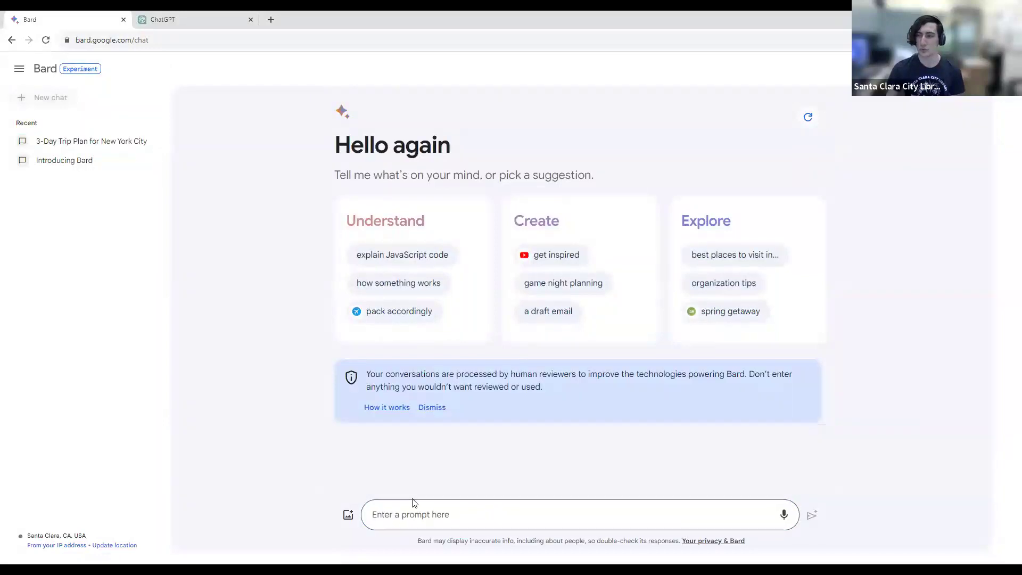
left_click(432, 408)
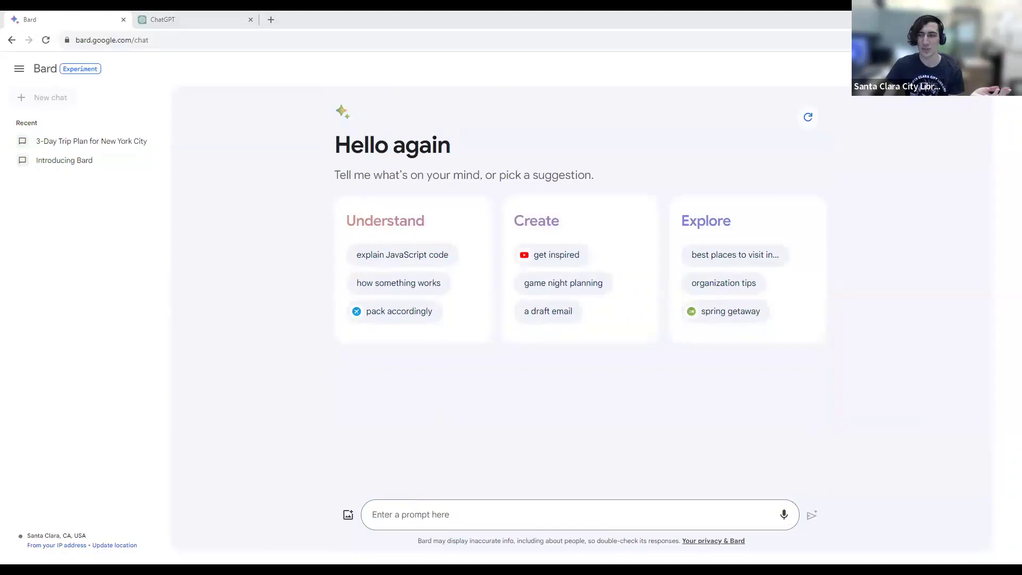
left_click(460, 515)
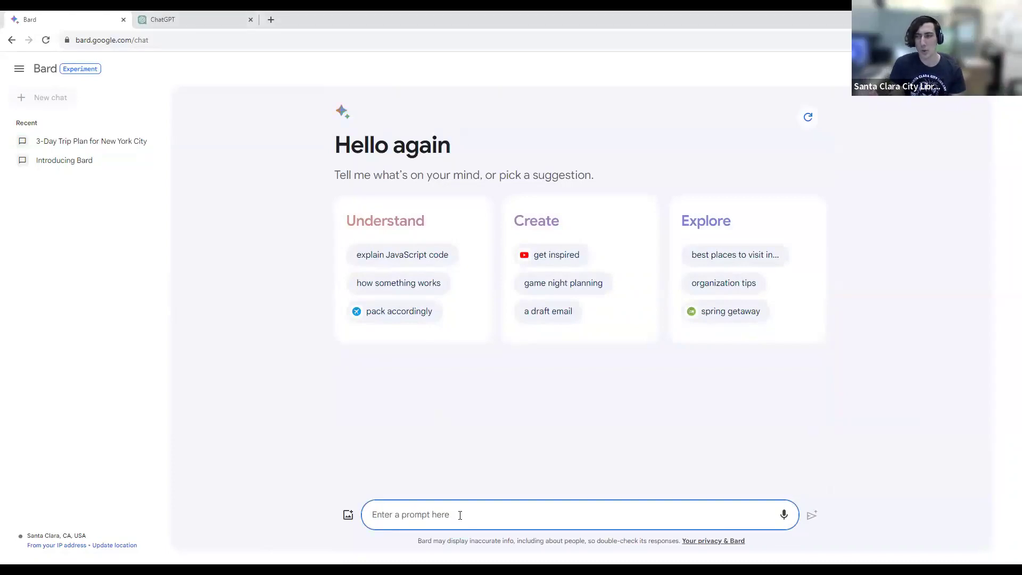
type("Can you proofread this email and fix the grammar and style? i want to signup for your event on dec 16. how can i do this and find out info. thanks, John.")
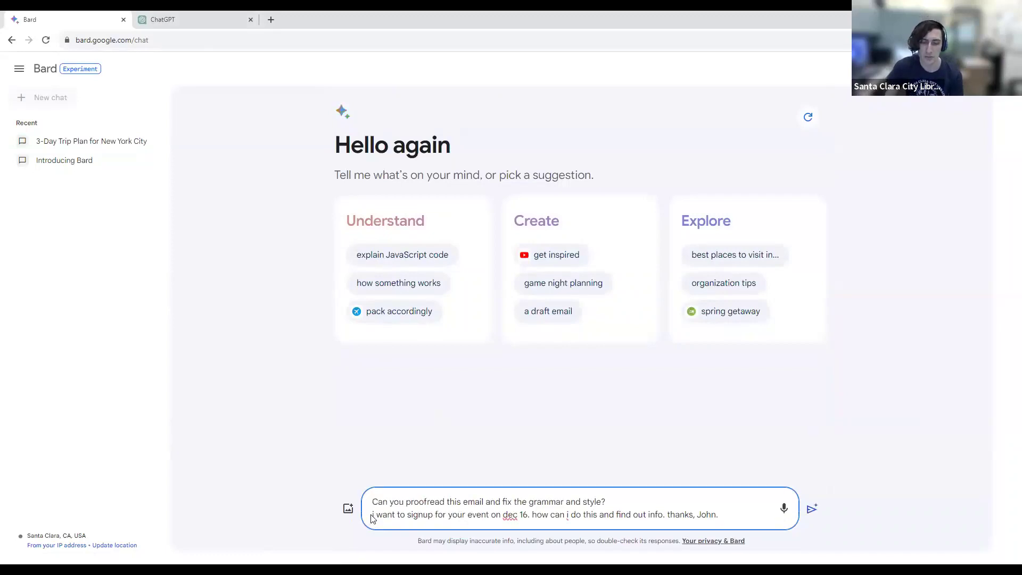
left_click_drag(373, 515, 739, 514)
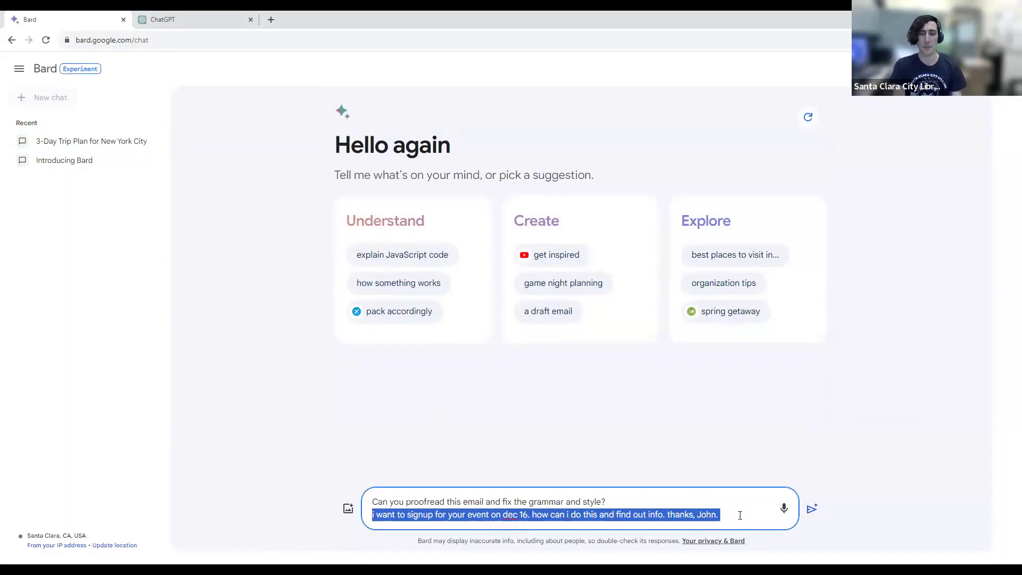
left_click(649, 496)
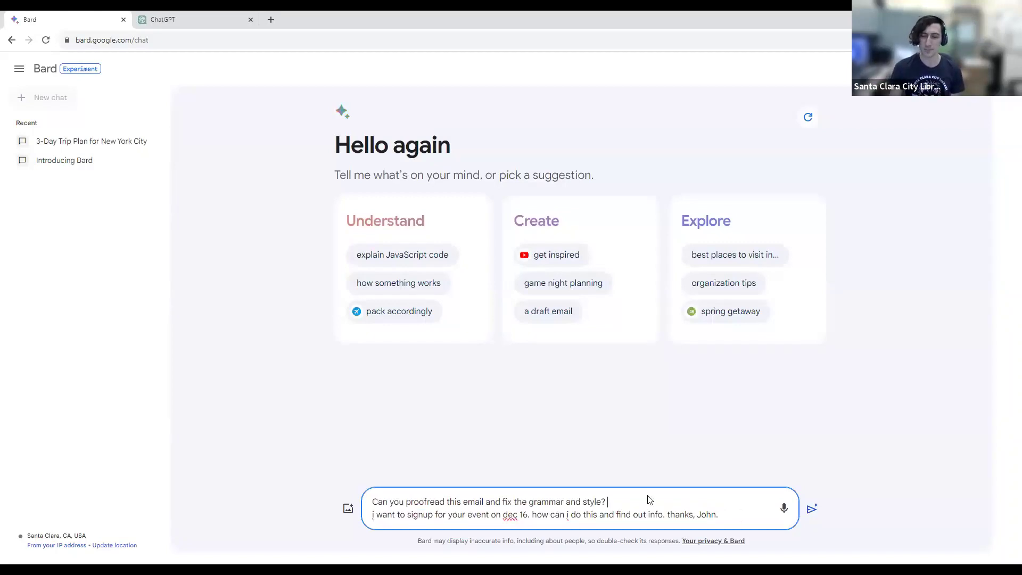
key("Return")
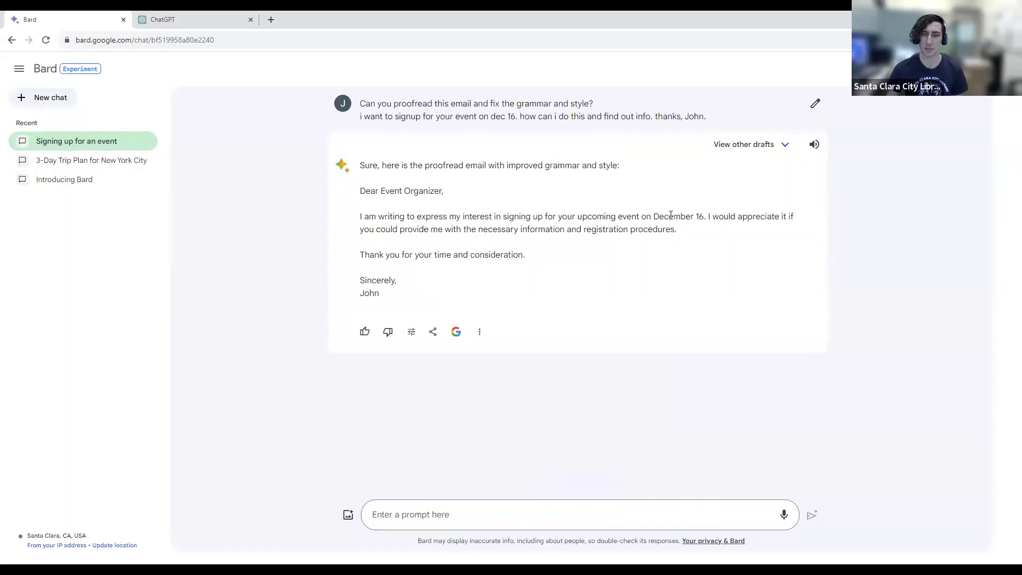
Examine the proofread email, checking how the event date and the closing signature were rewritten
left_click_drag(653, 215, 701, 218)
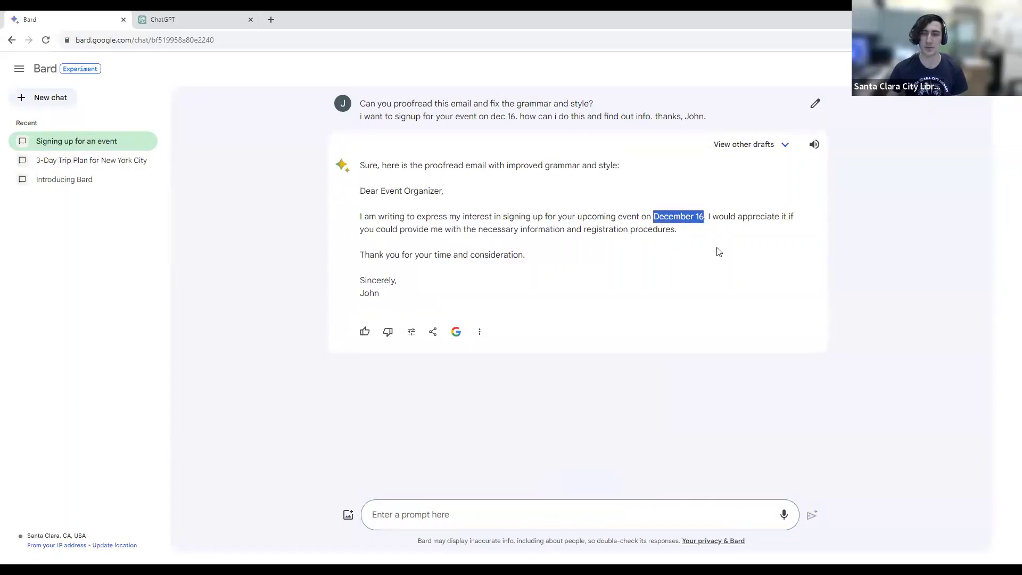
left_click(673, 242)
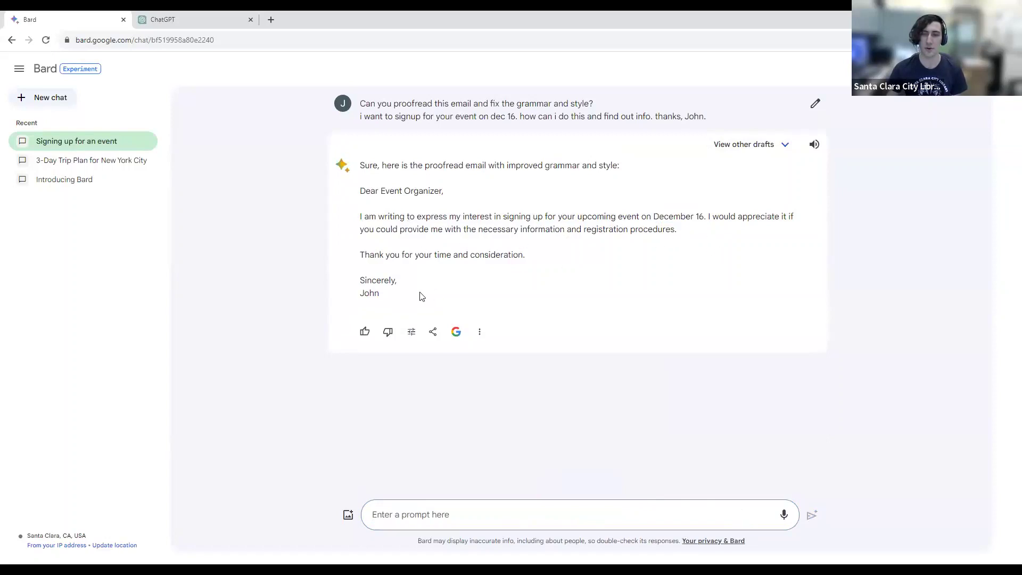
left_click_drag(357, 285, 399, 300)
left_click(399, 300)
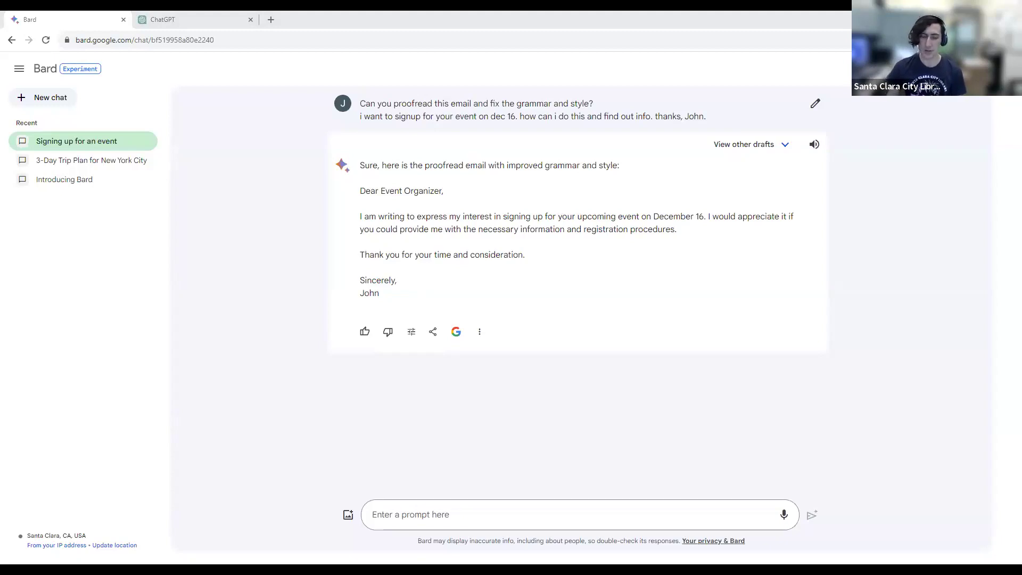
Start a new chat, dismiss the reviewer notice, and send "What's the latest image from the James Webb space telescope"
left_click(50, 98)
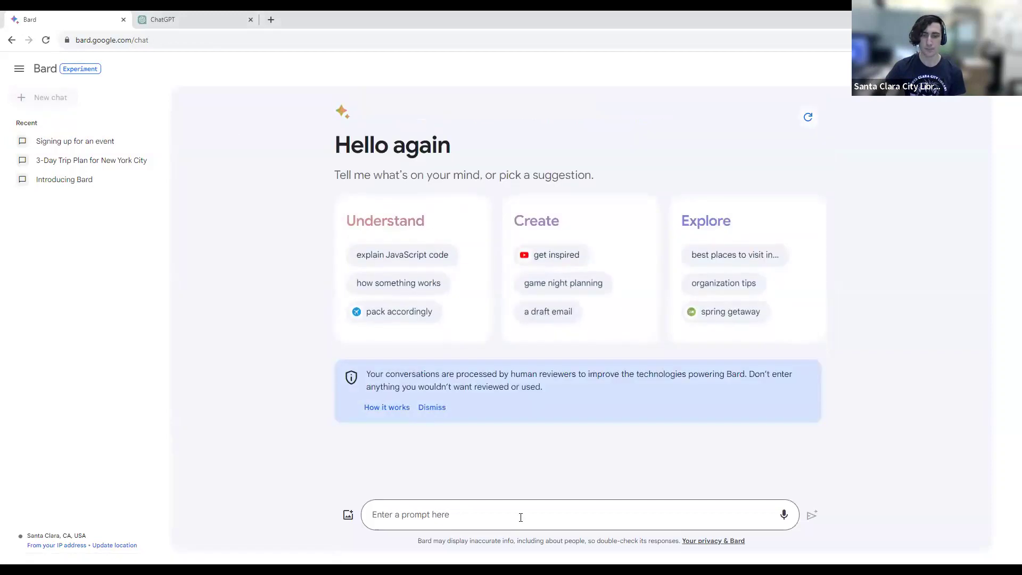
left_click(437, 418)
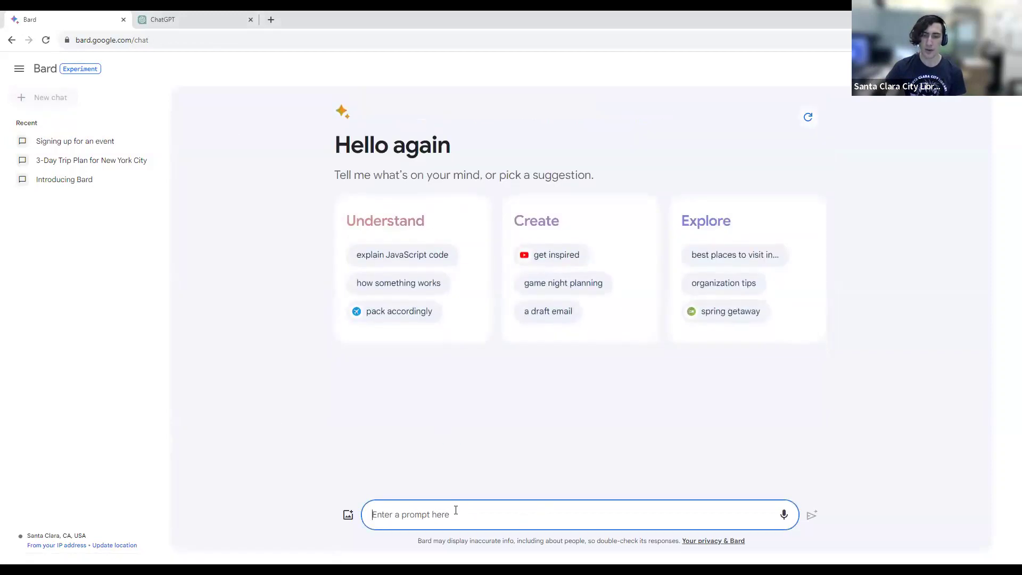
type("What's the latest image from the James Webb space telescope")
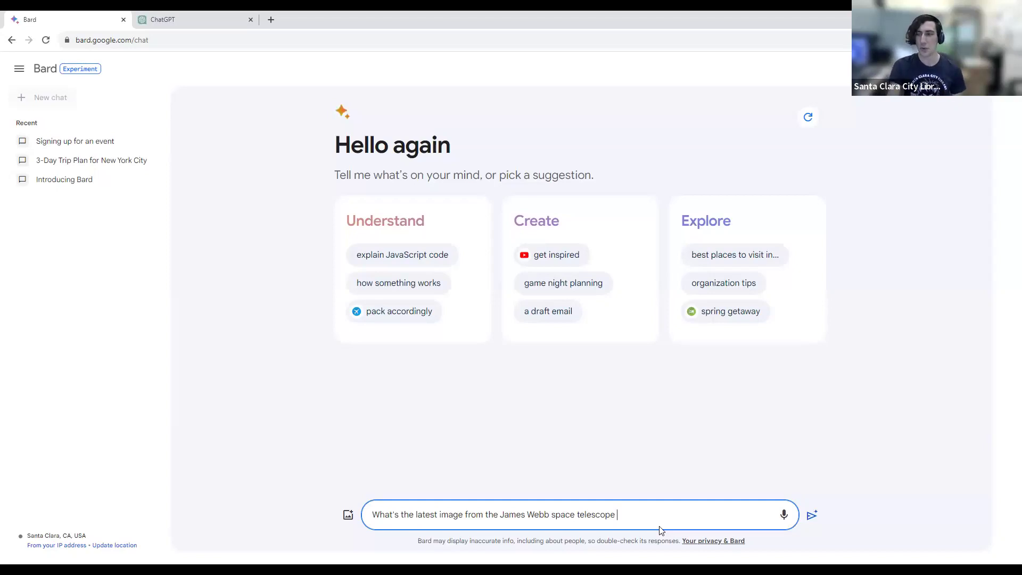
key("Return")
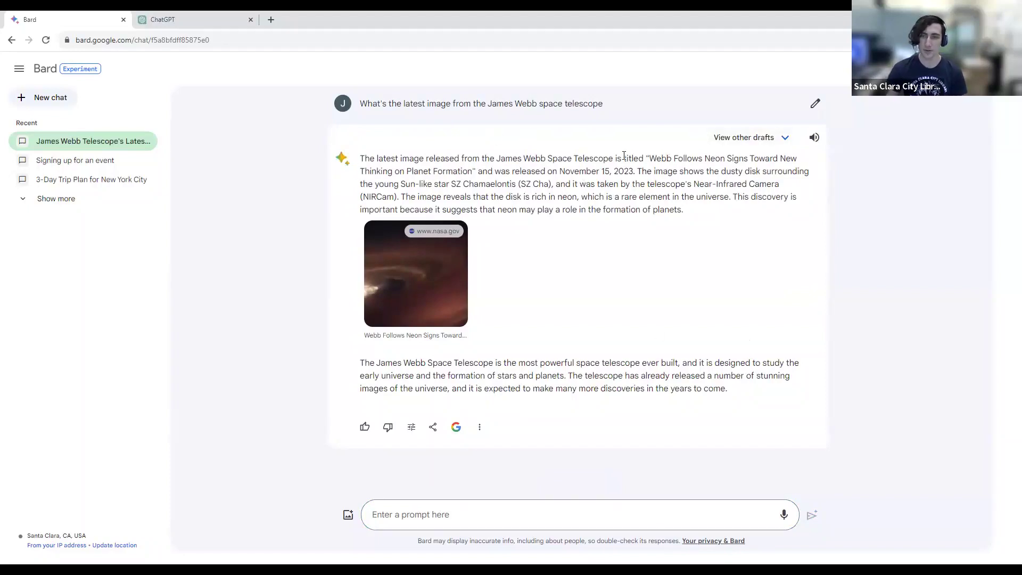
Check the release date in the answer and compare the answer with the NASA article linked from its image
left_click_drag(559, 173, 627, 182)
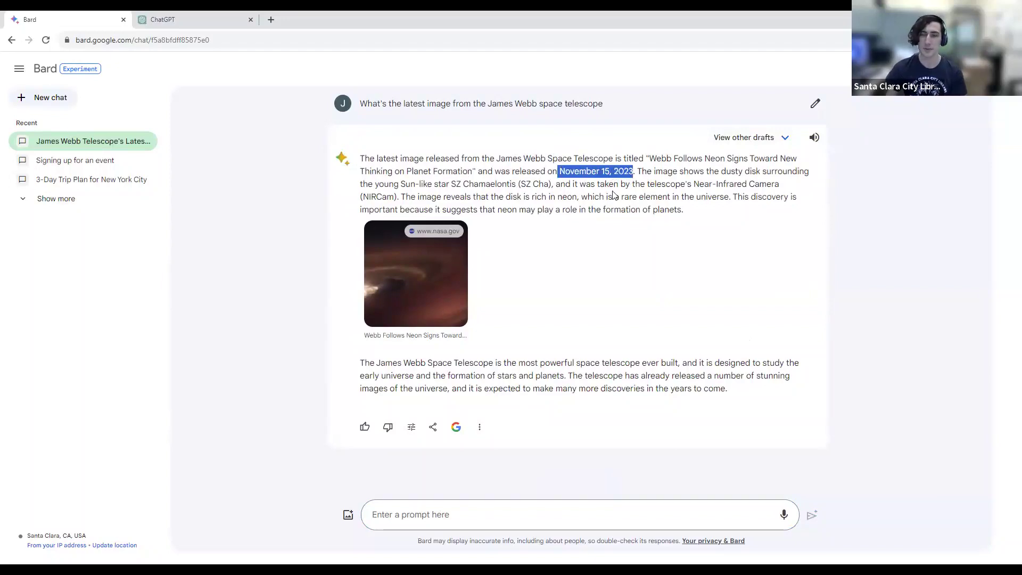
left_click(614, 193)
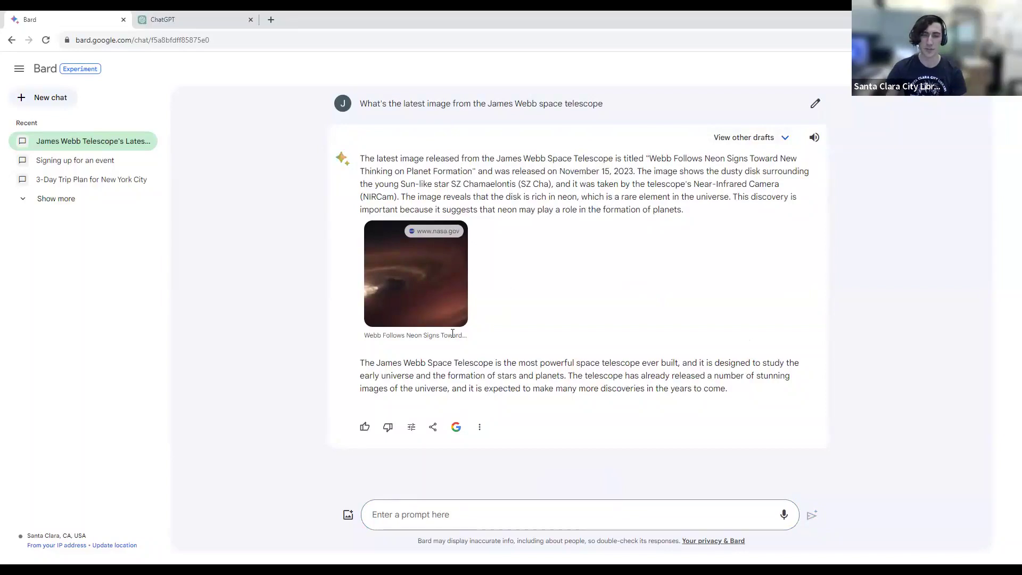
left_click(415, 287)
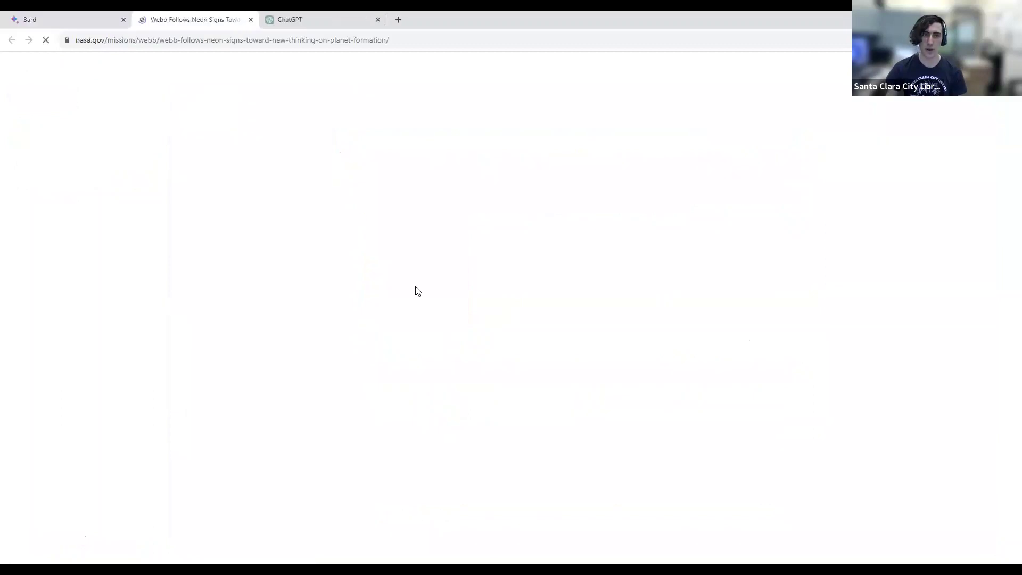
scroll(419, 255, "down", 5)
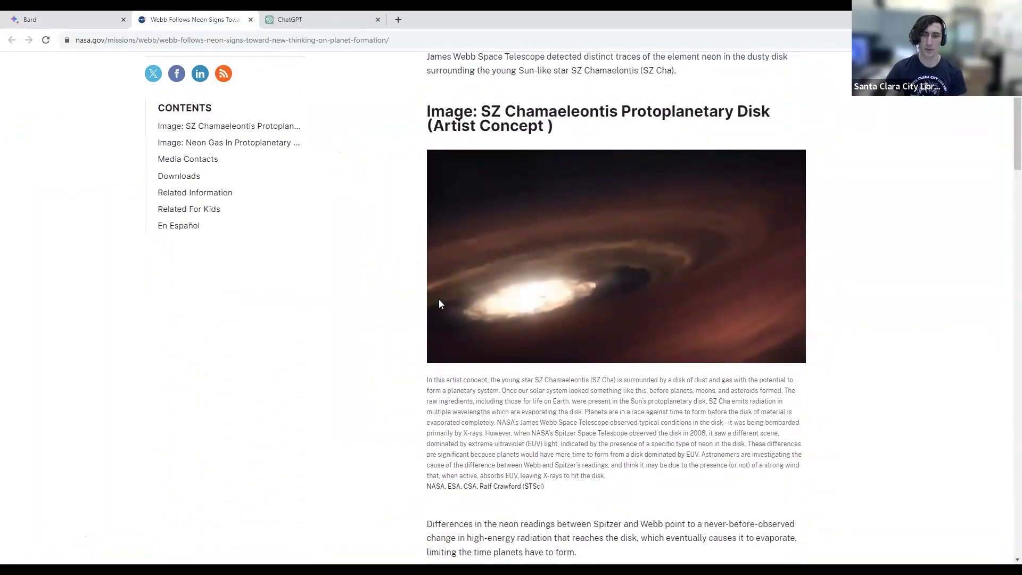
scroll(439, 303, "down", 6)
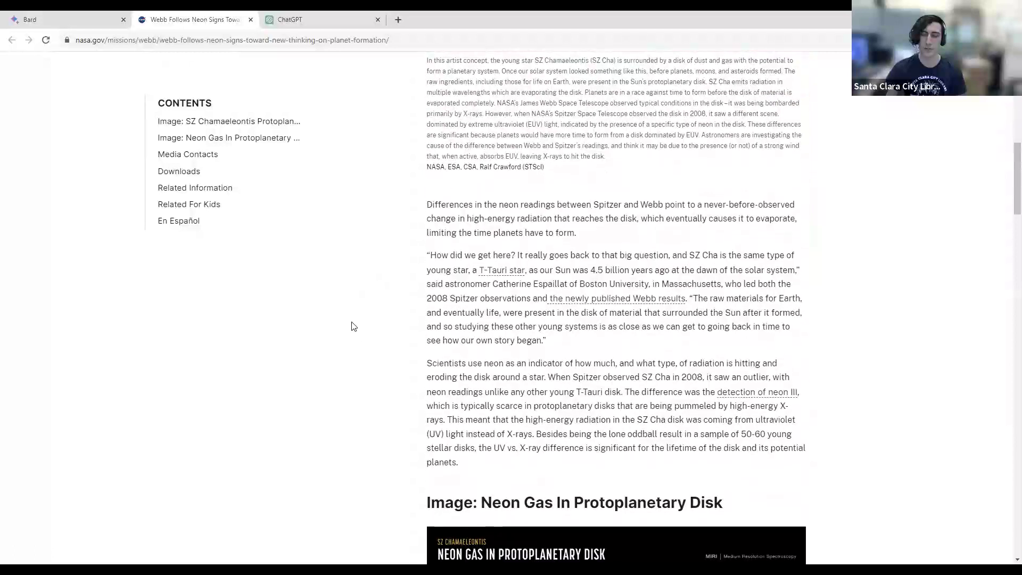
left_click(84, 15)
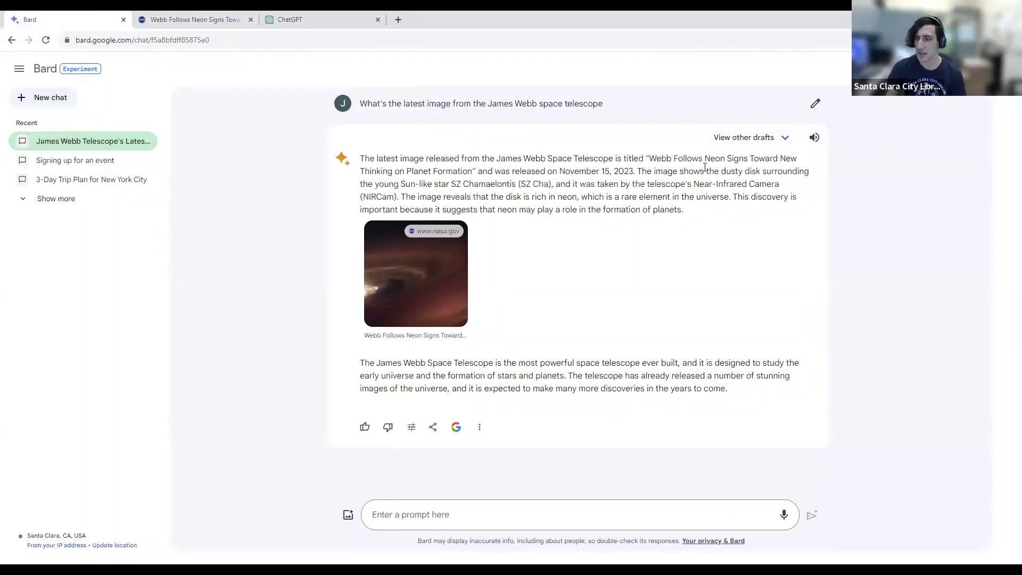
left_click(188, 20)
scroll(439, 358, "up", 6)
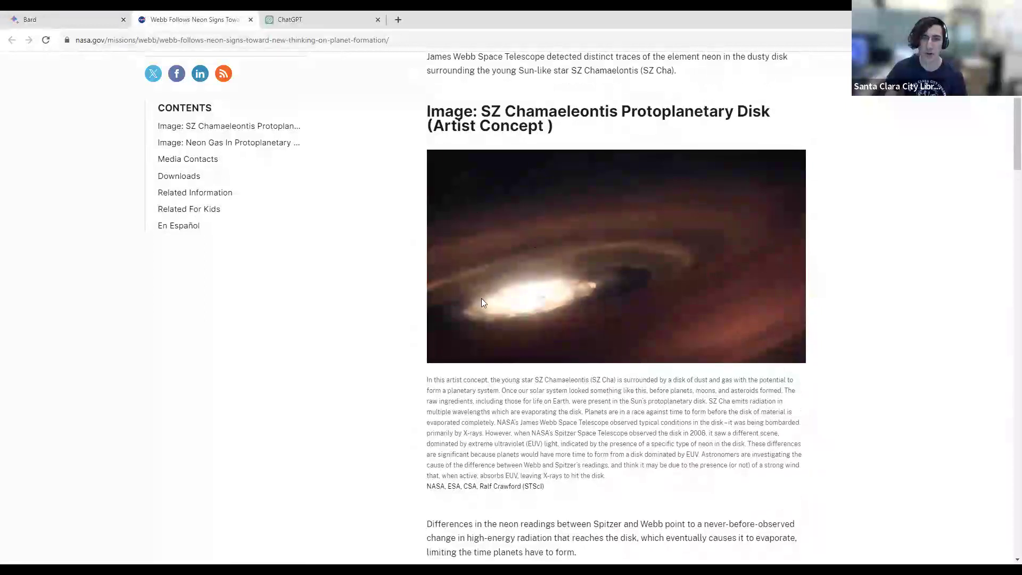
left_click(62, 16)
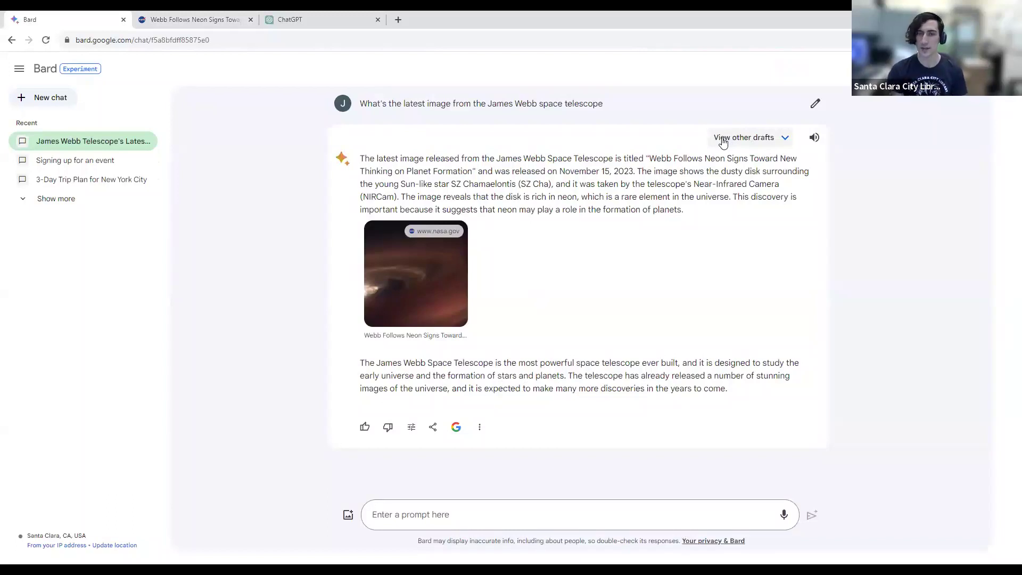
Show the other drafts of the telescope answer and read Draft 3 through to its sources
left_click(785, 140)
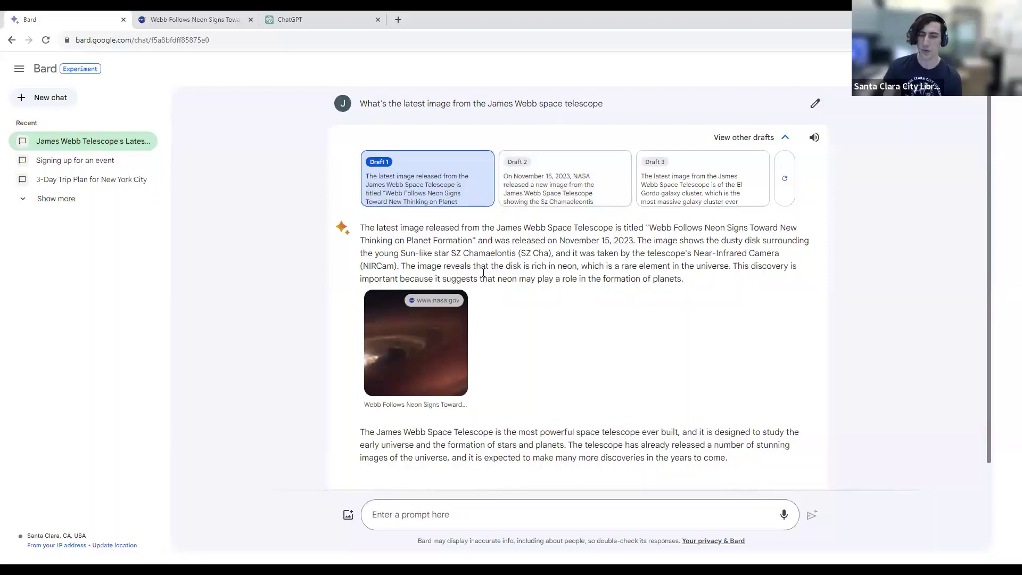
left_click(724, 184)
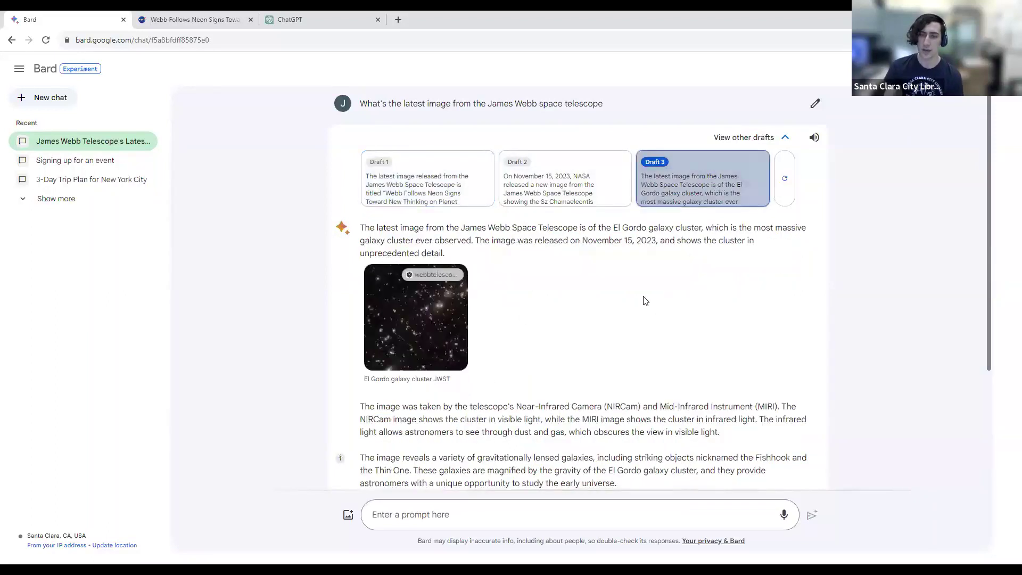
scroll(585, 279, "down", 3)
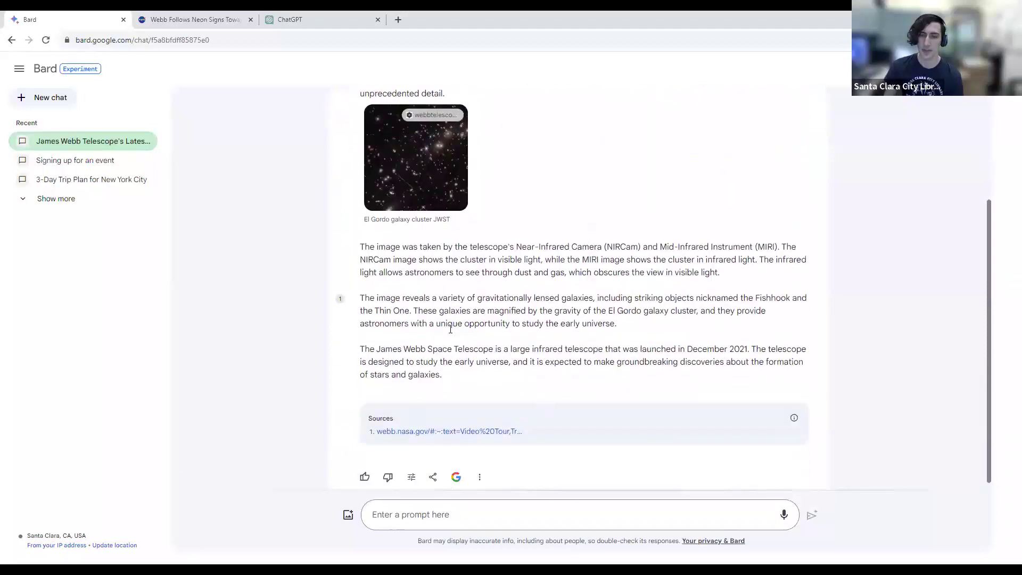
scroll(451, 329, "up", 3)
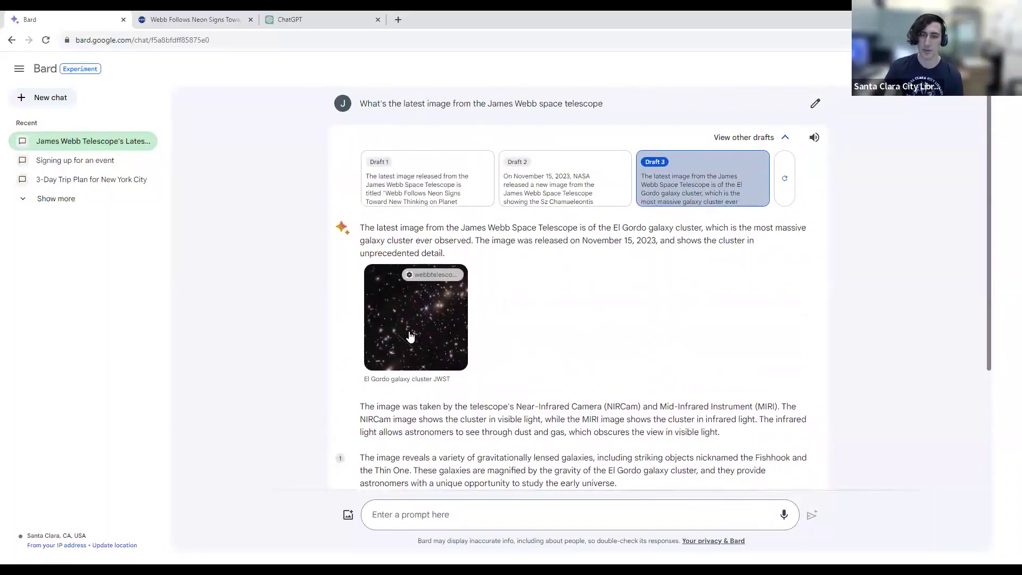
Open the source page of Draft 3's El Gordo image, check its release date, and return to the Bard answer
left_click(427, 341)
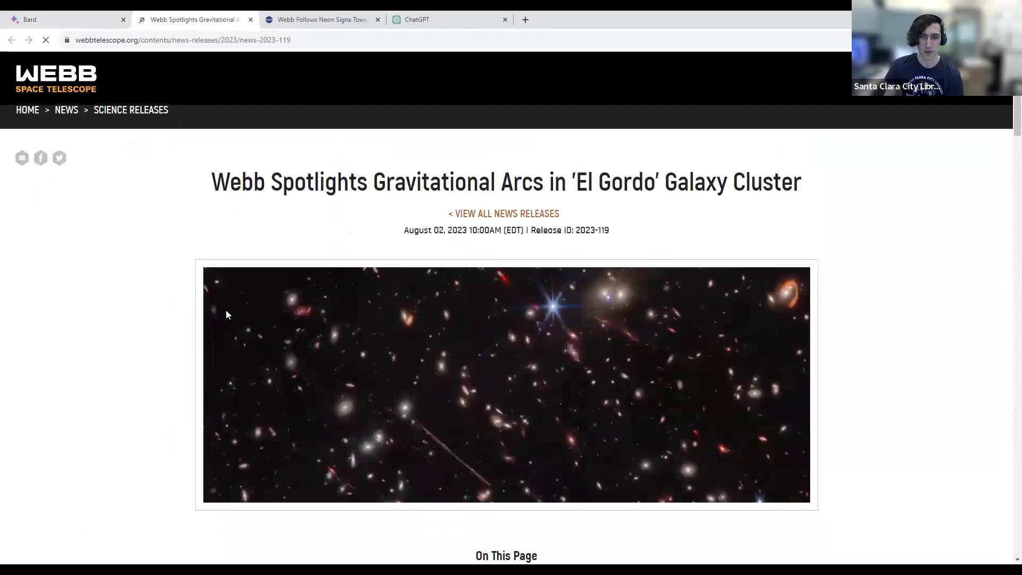
scroll(178, 320, "down", 3)
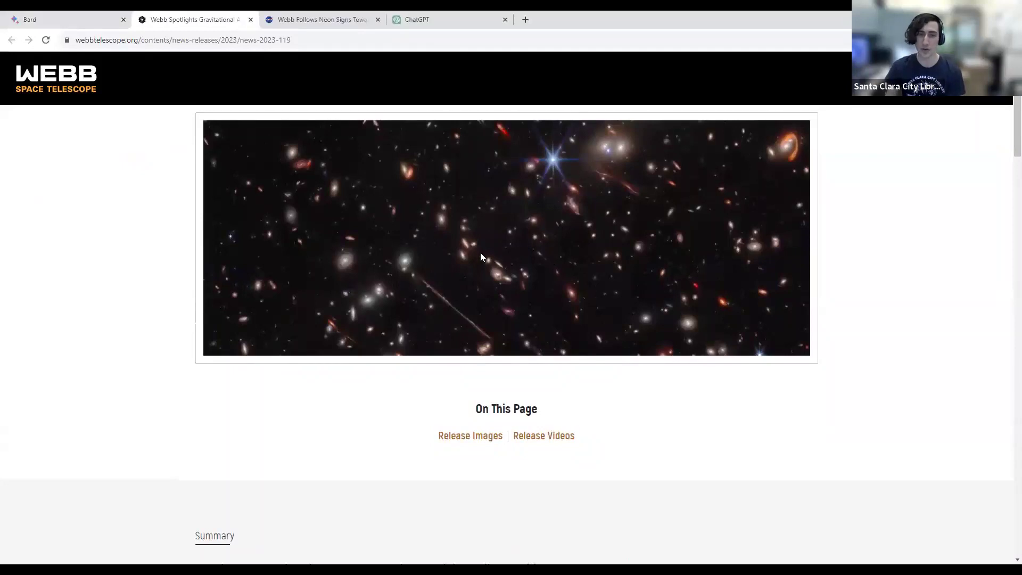
scroll(463, 250, "up", 3)
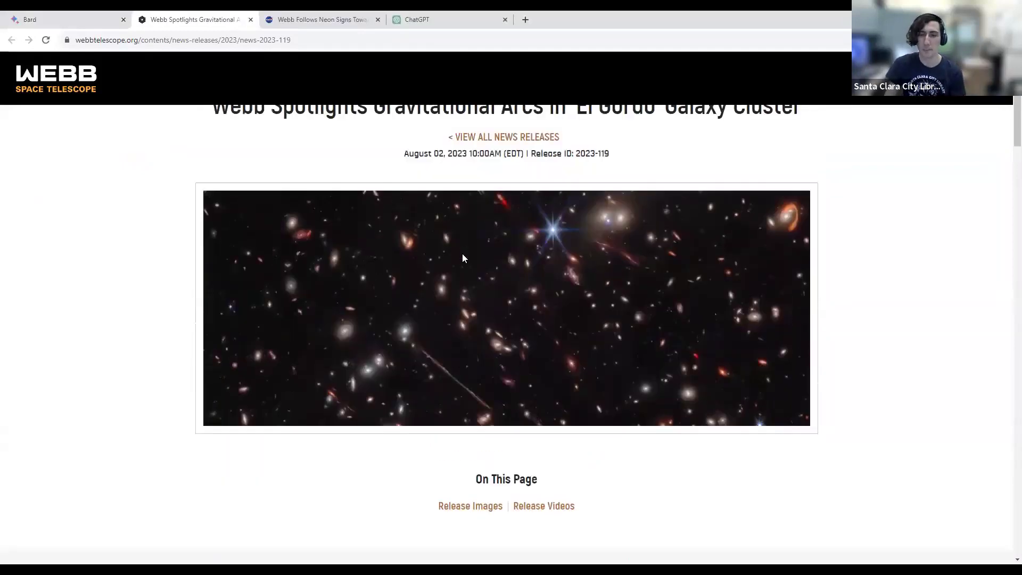
left_click(68, 19)
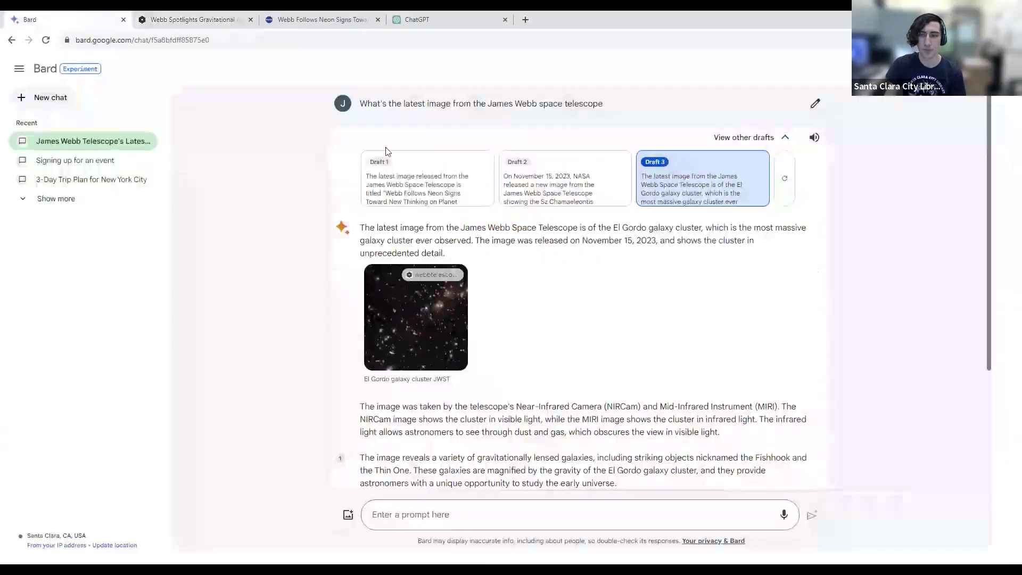
Compare Draft 2 with Draft 3 of the answer and check them against the opened El Gordo and NASA source pages
left_click(764, 138)
left_click(761, 139)
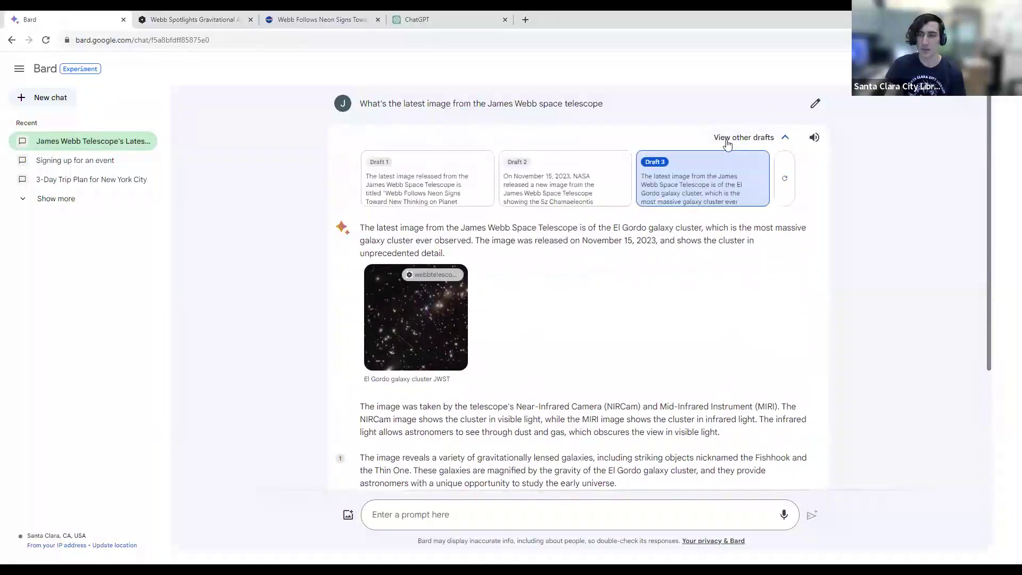
left_click(569, 182)
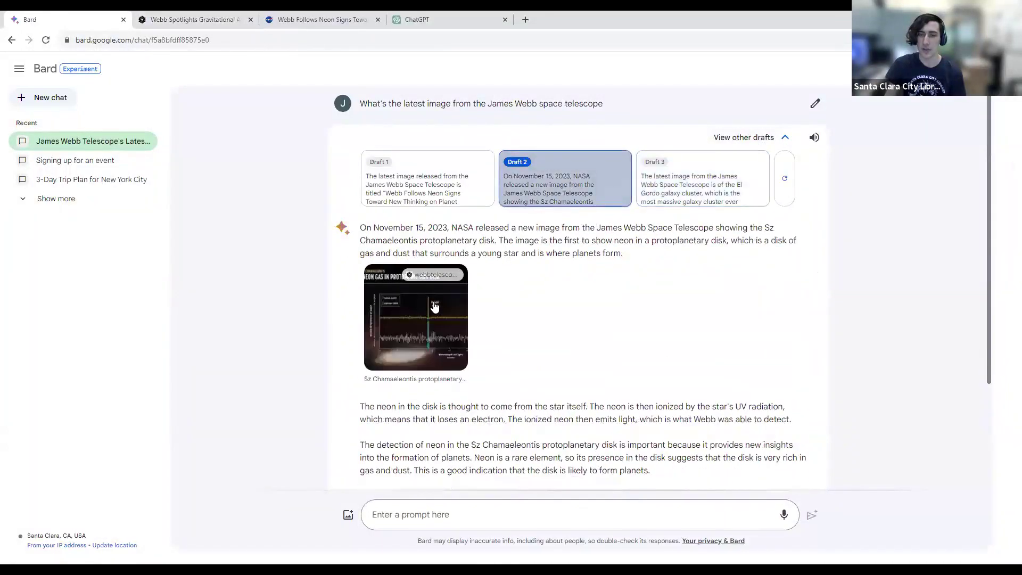
left_click(703, 189)
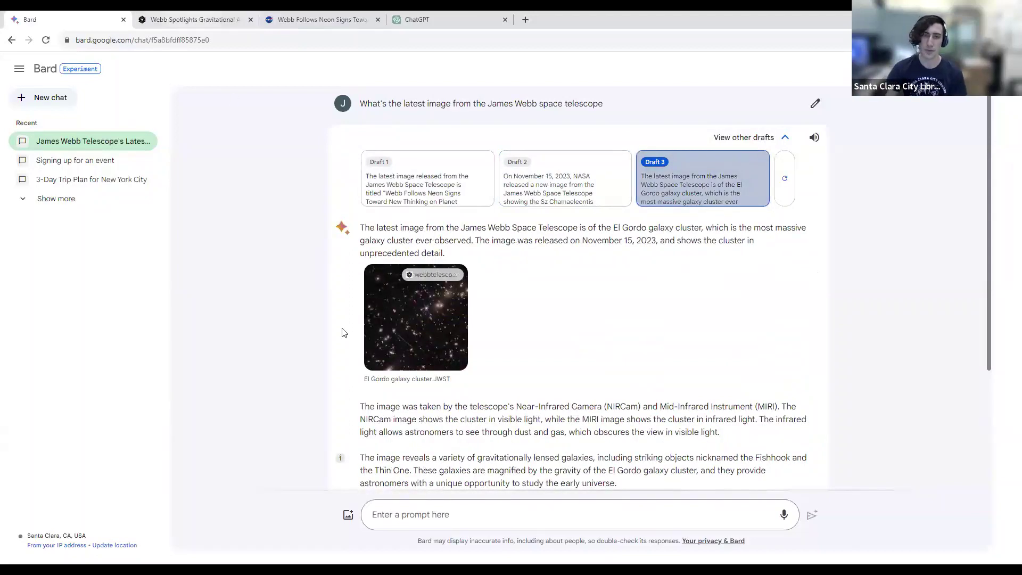
left_click(210, 16)
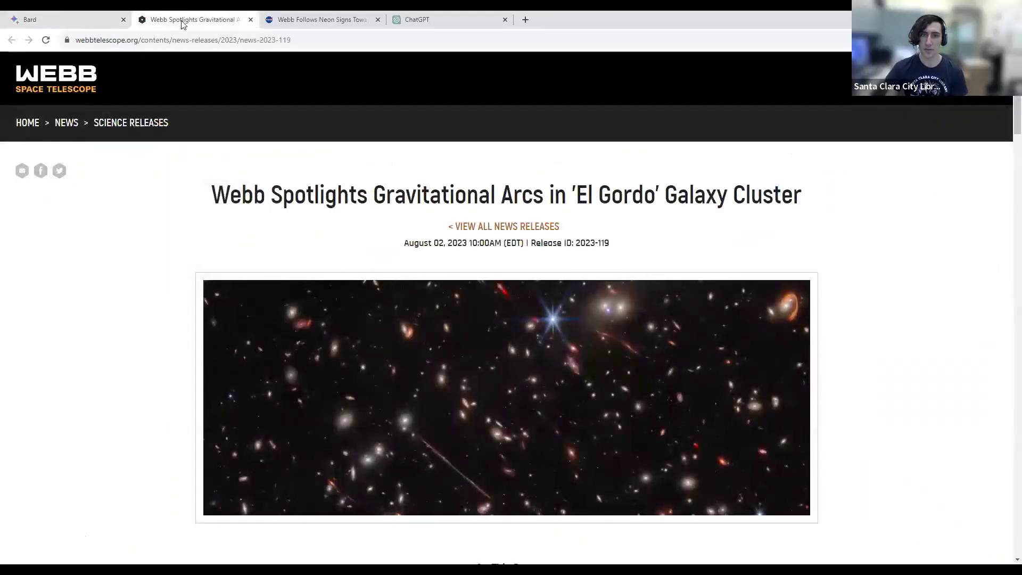
left_click(325, 16)
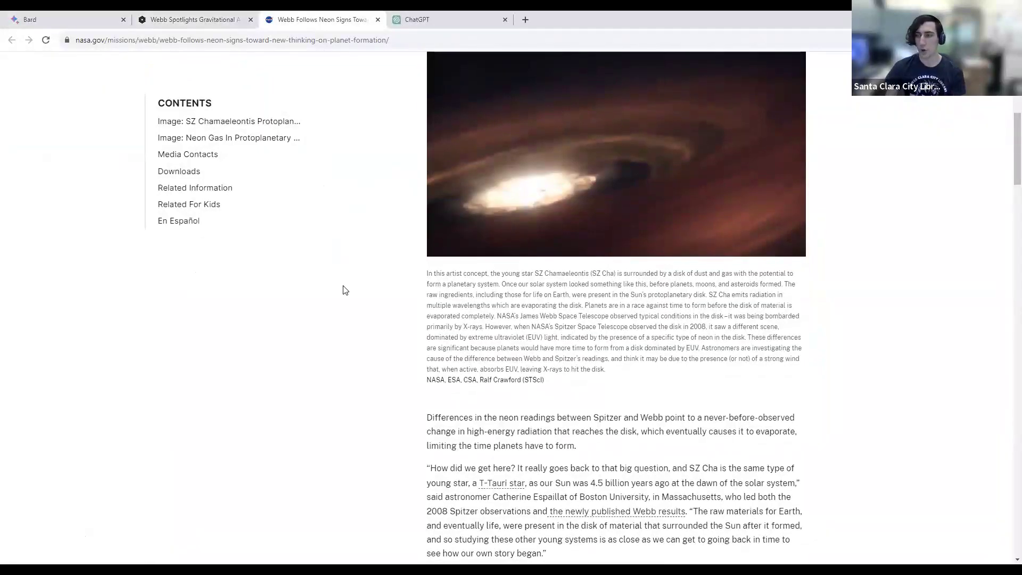
Capture the NASA article's paragraph on differences in the neon readings as an image and attach it to the Bard prompt
middle_click(346, 290)
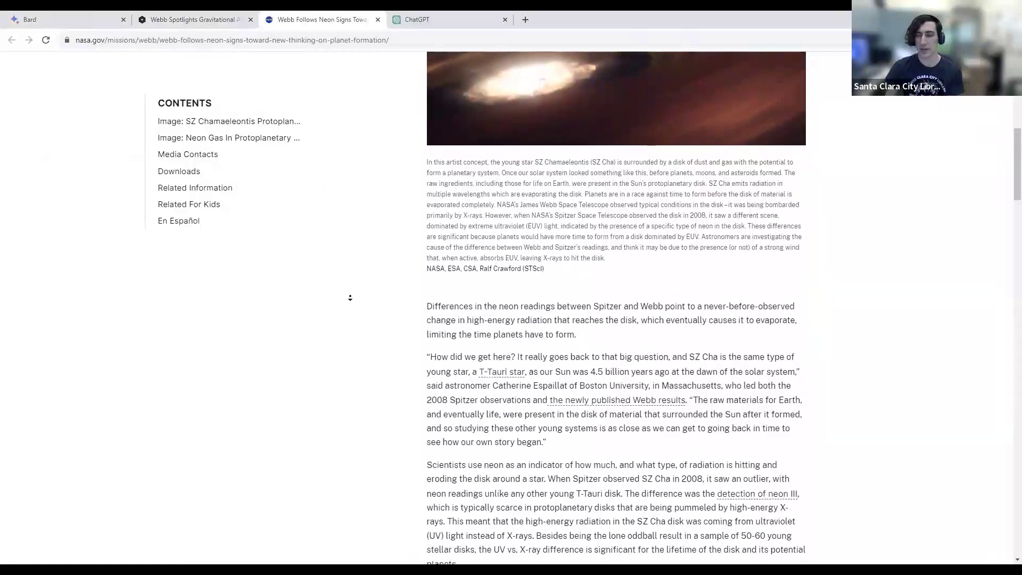
middle_click(351, 300)
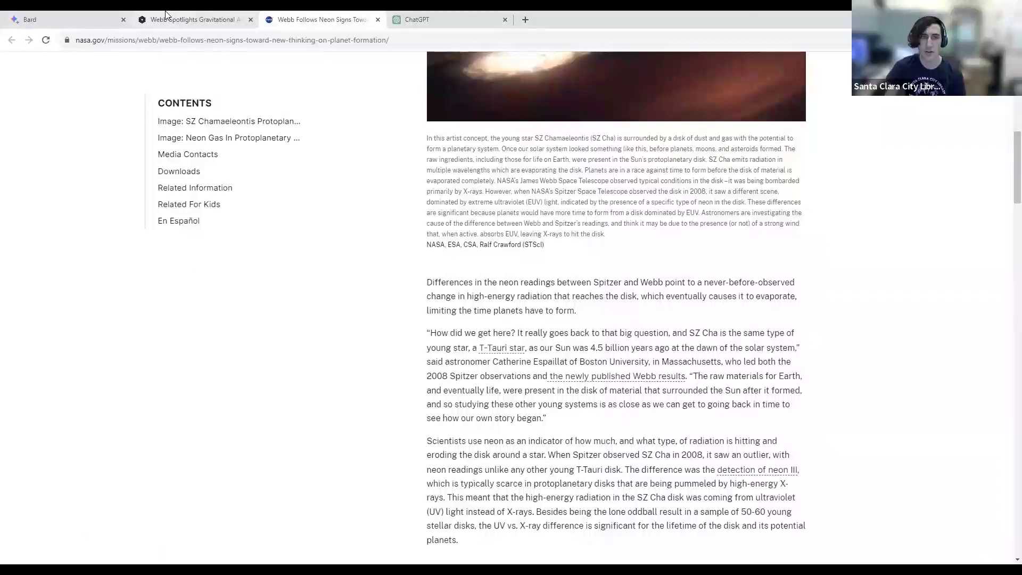
left_click(83, 19)
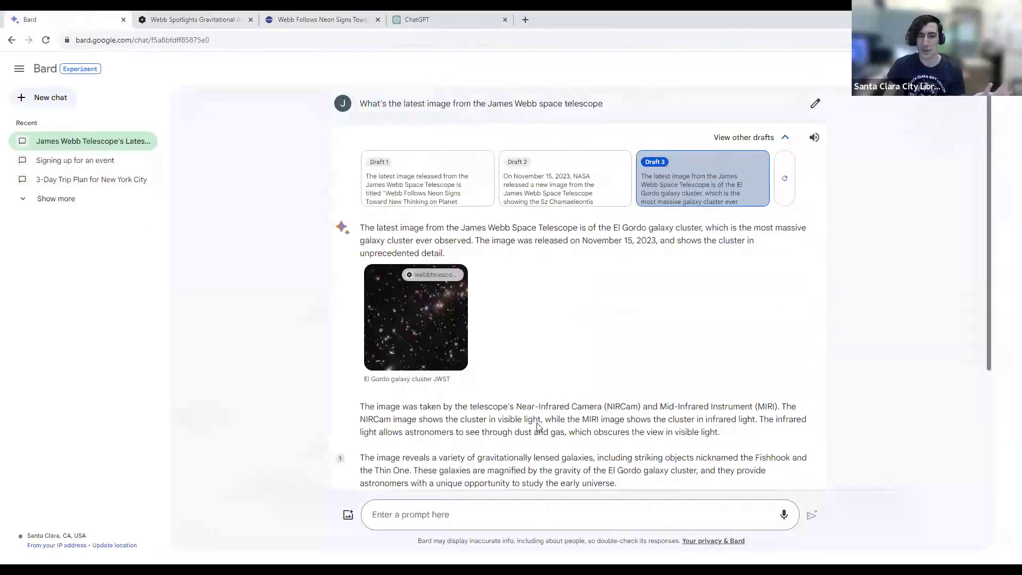
middle_click(285, 284)
scroll(286, 284, "down", 3)
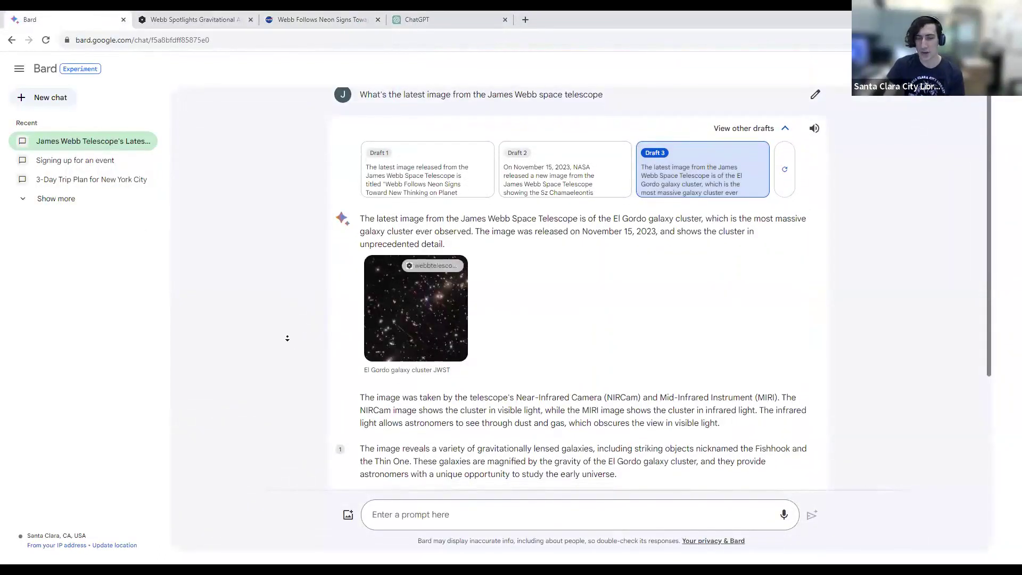
left_click(376, 514)
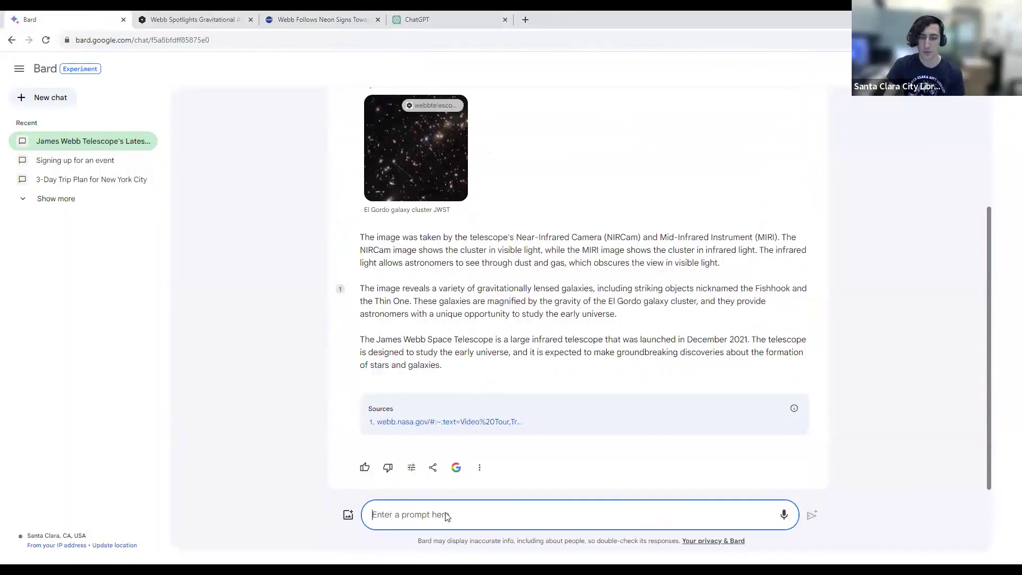
right_click(418, 506)
left_click(418, 514)
right_click(417, 516)
left_click(443, 444)
left_click(574, 371)
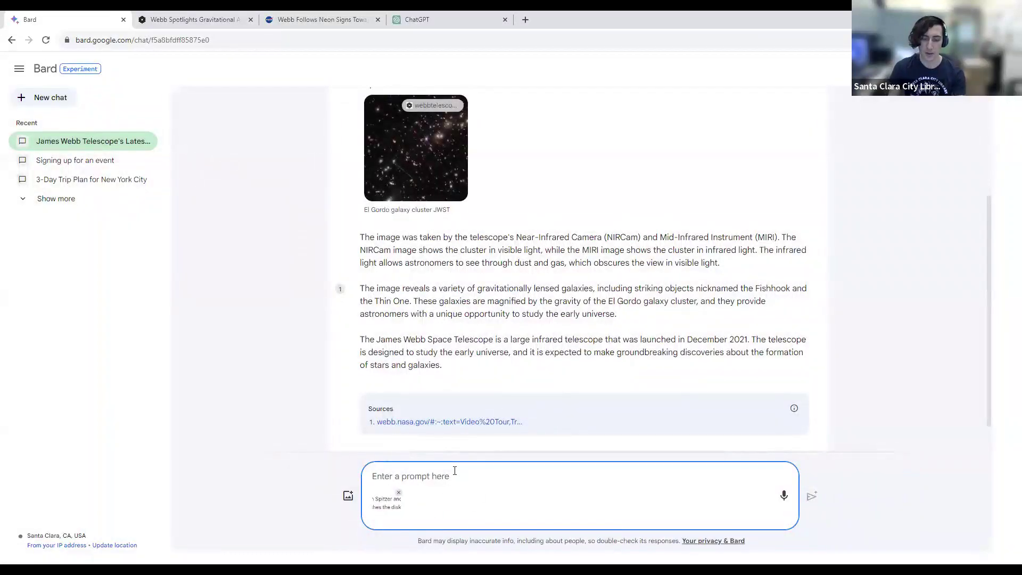
Send Bard the attached paragraph image with the prompt "Please transcribe this image"
type("Please")
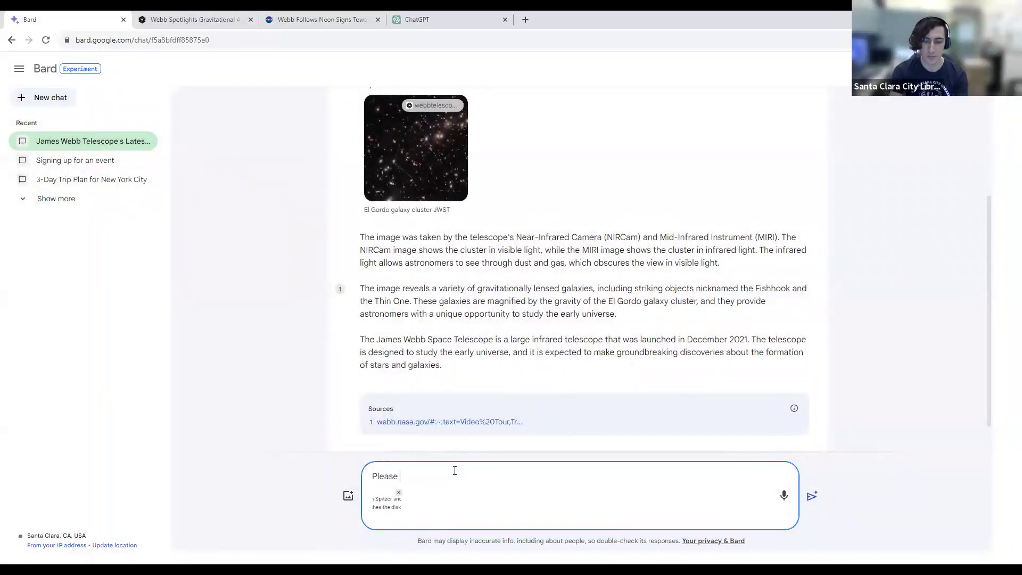
type(" transcribe this image")
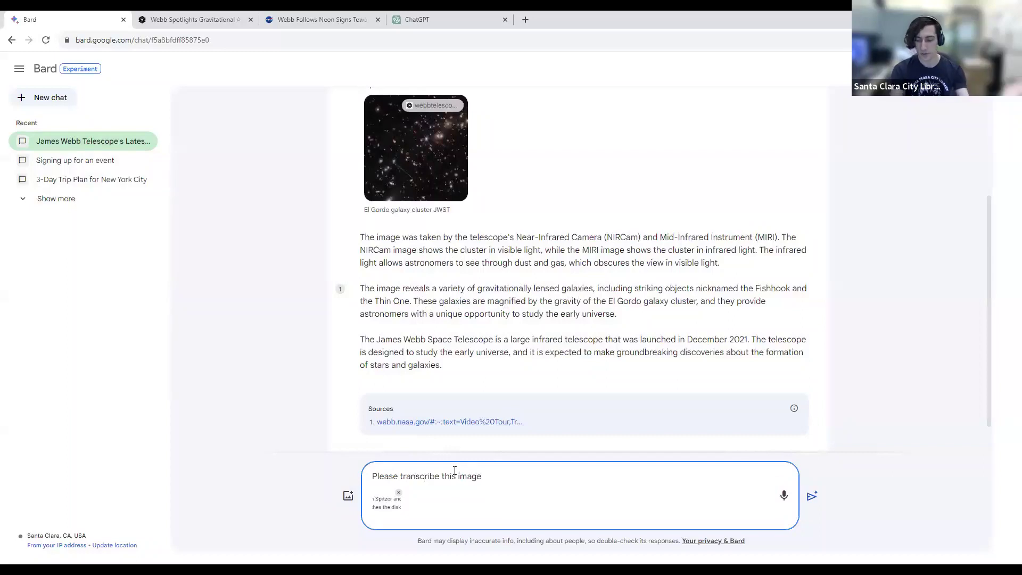
key("Return")
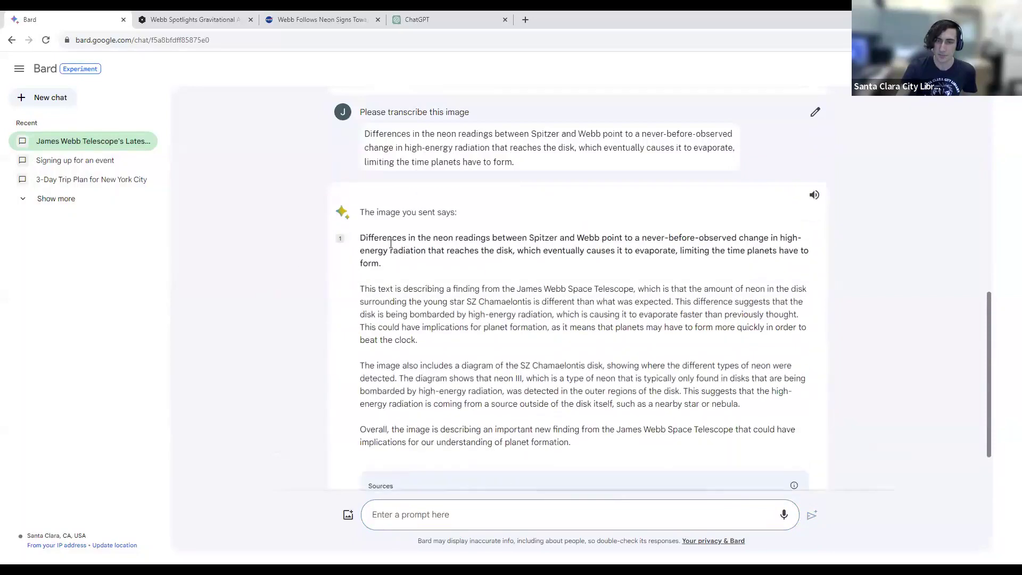
Compare Bard's transcription with the paragraph in the NASA article, and close the El Gordo and NASA source pages
left_click_drag(388, 267, 360, 240)
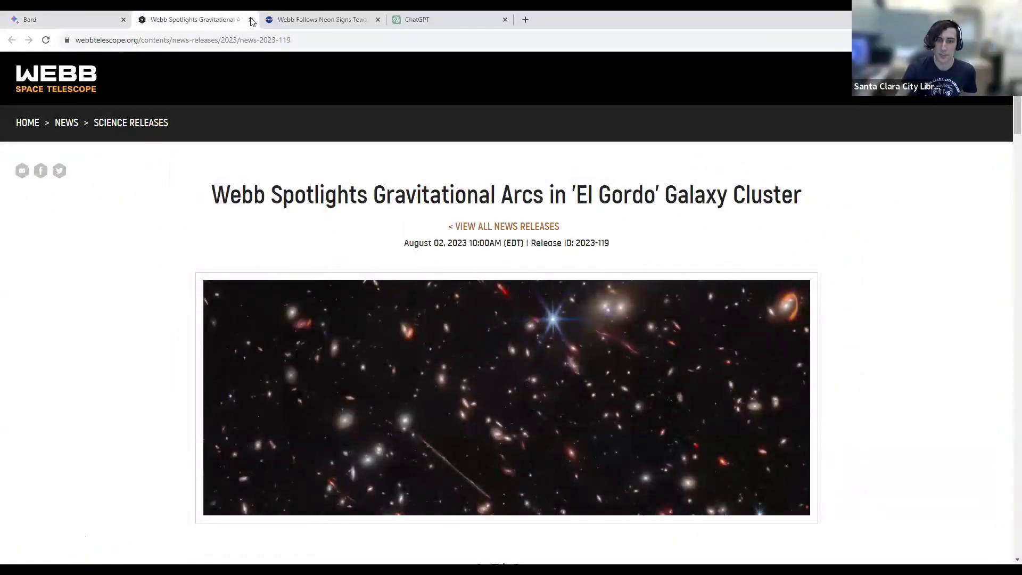
left_click(287, 19)
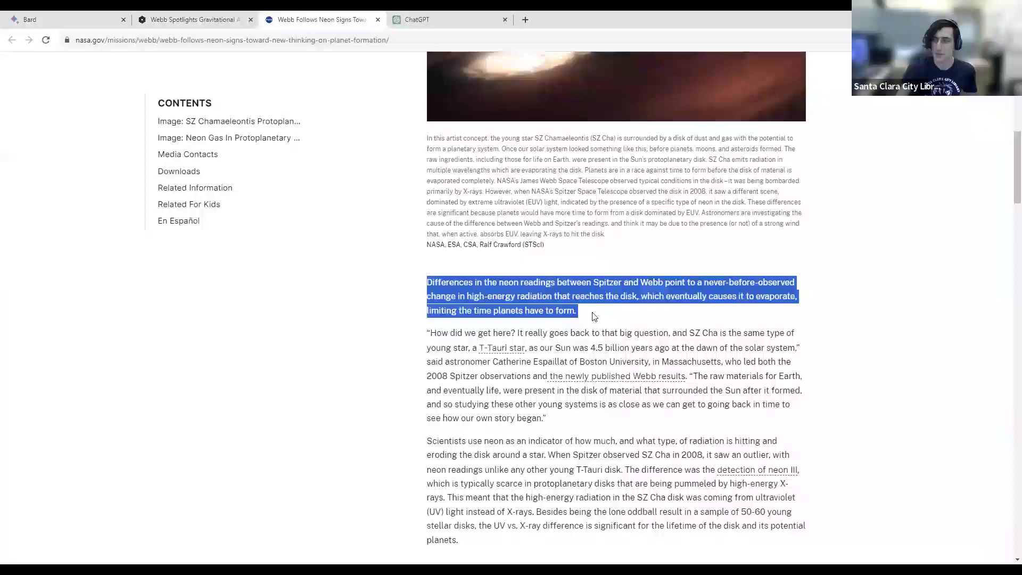
left_click(595, 317)
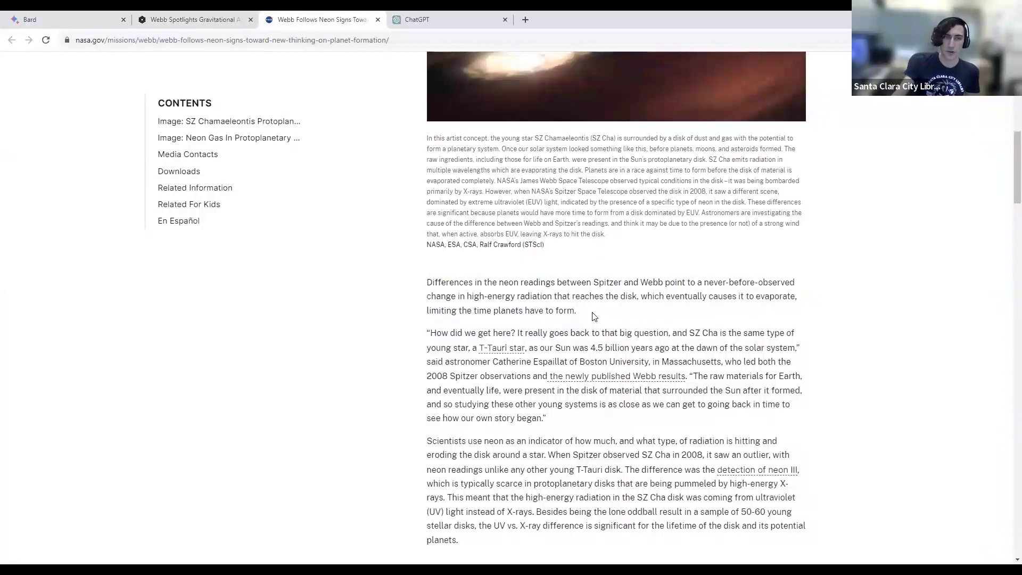
left_click(69, 16)
left_click(425, 273)
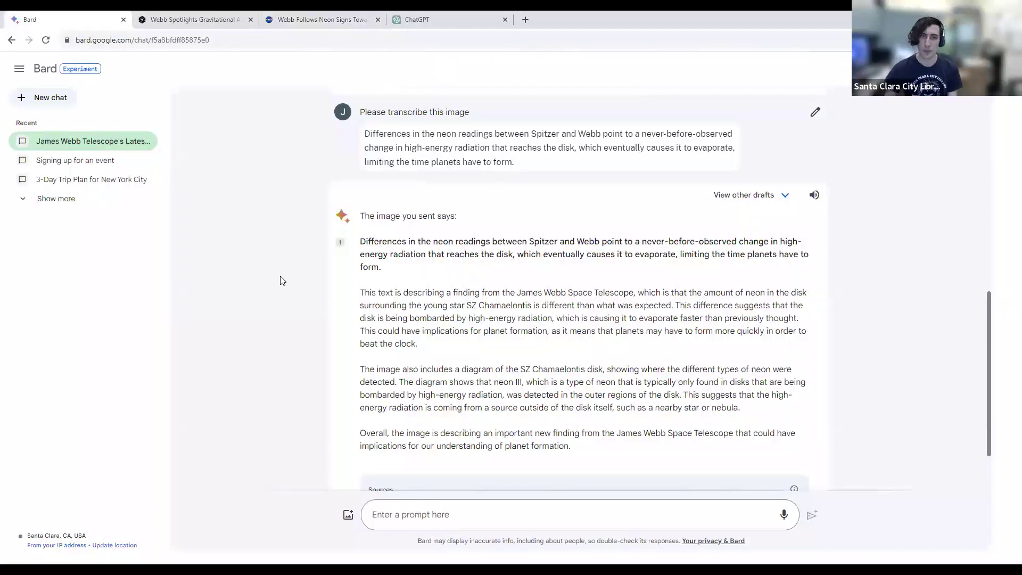
left_click(251, 20)
left_click(251, 20)
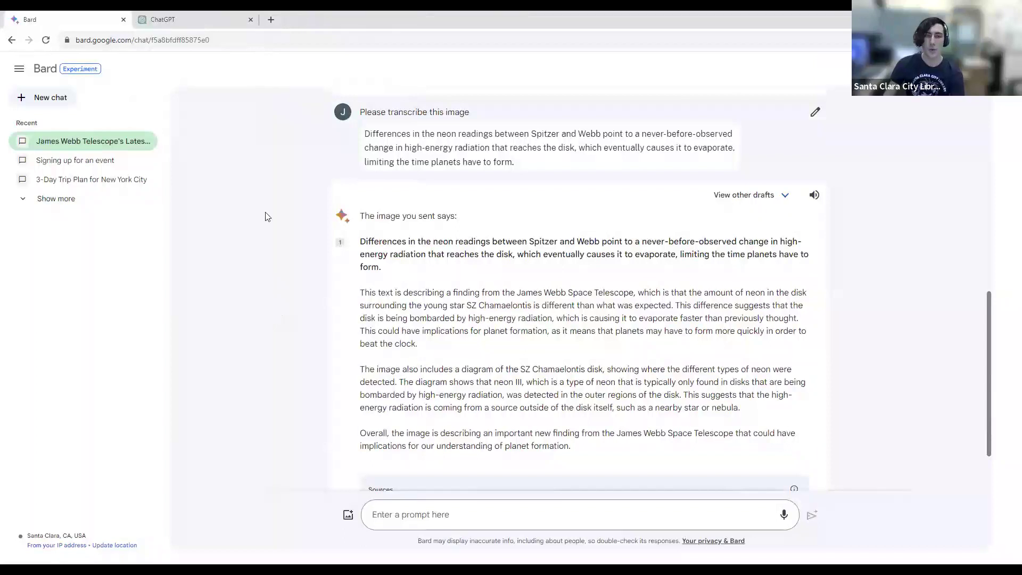
Switch to ChatGPT, dismiss its getting-started tips, and ask "What's the latest image from the James Webb space telescope"
mouse_move(194, 17)
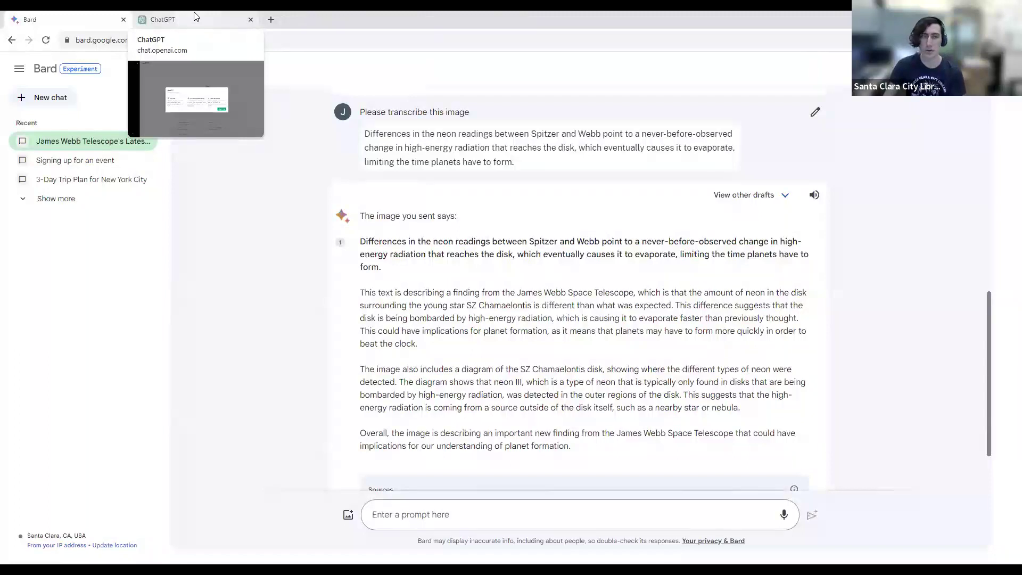
left_click(195, 18)
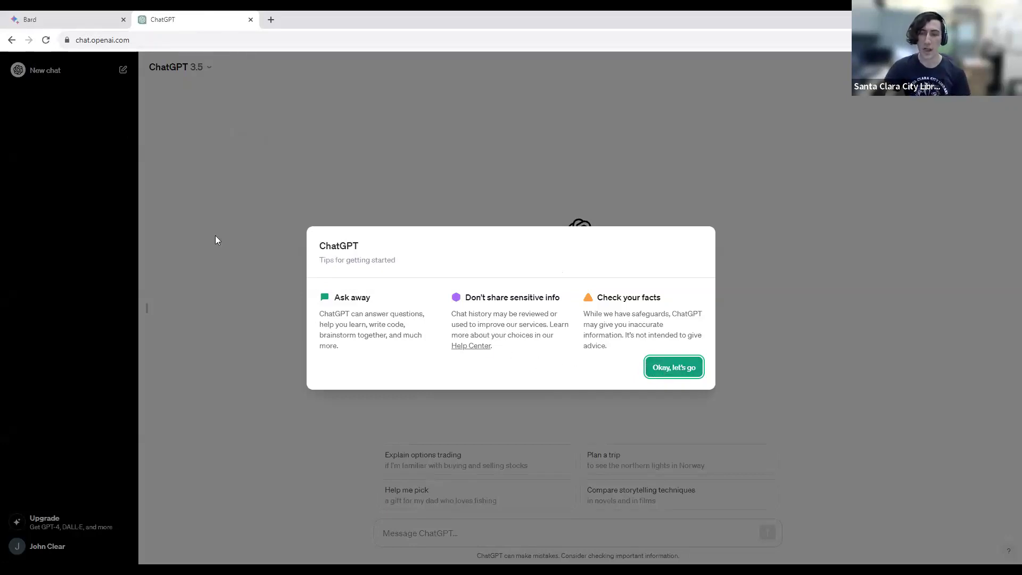
left_click(670, 368)
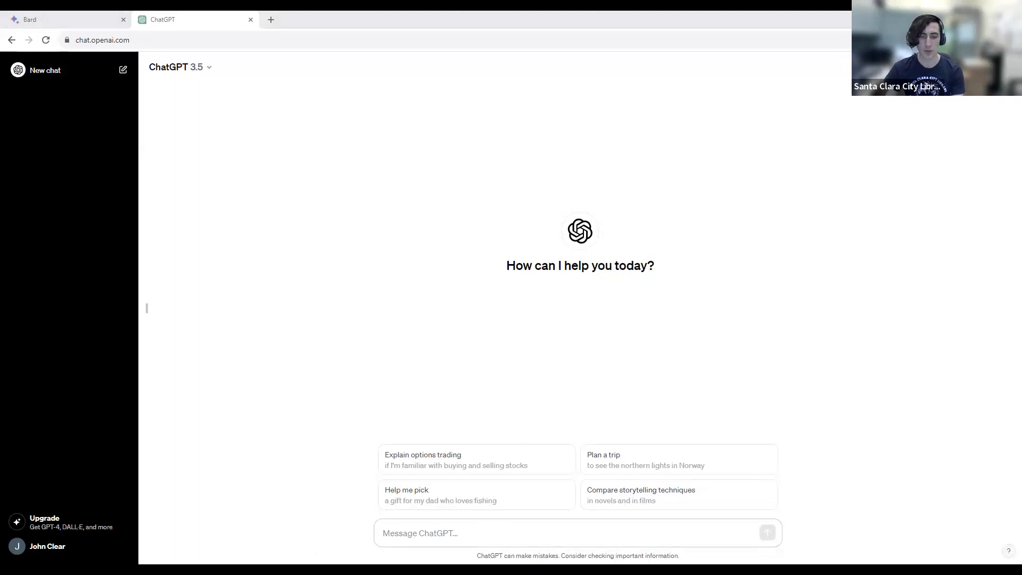
type("What's the latest image from the James Webb space telescope")
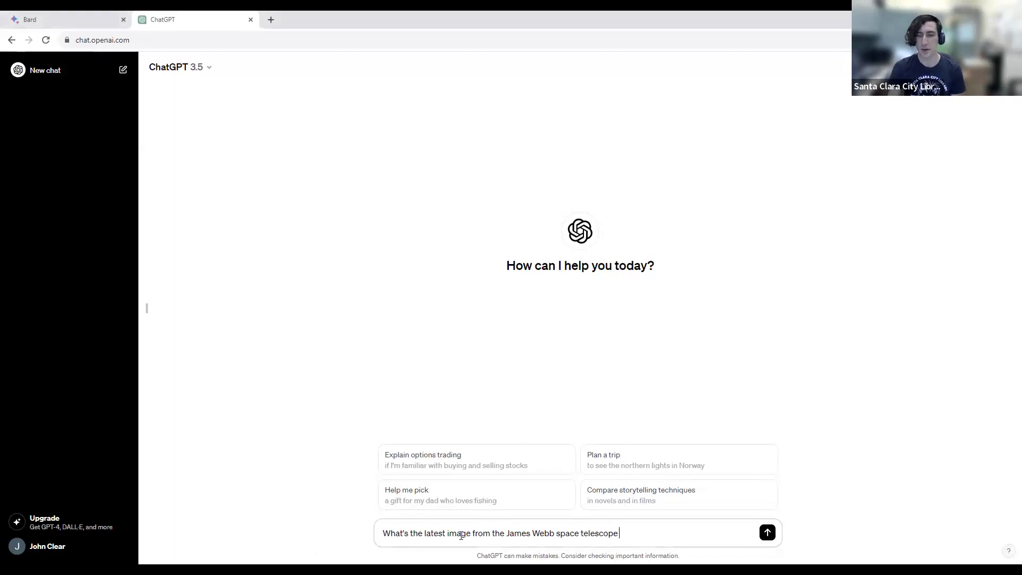
key("Return")
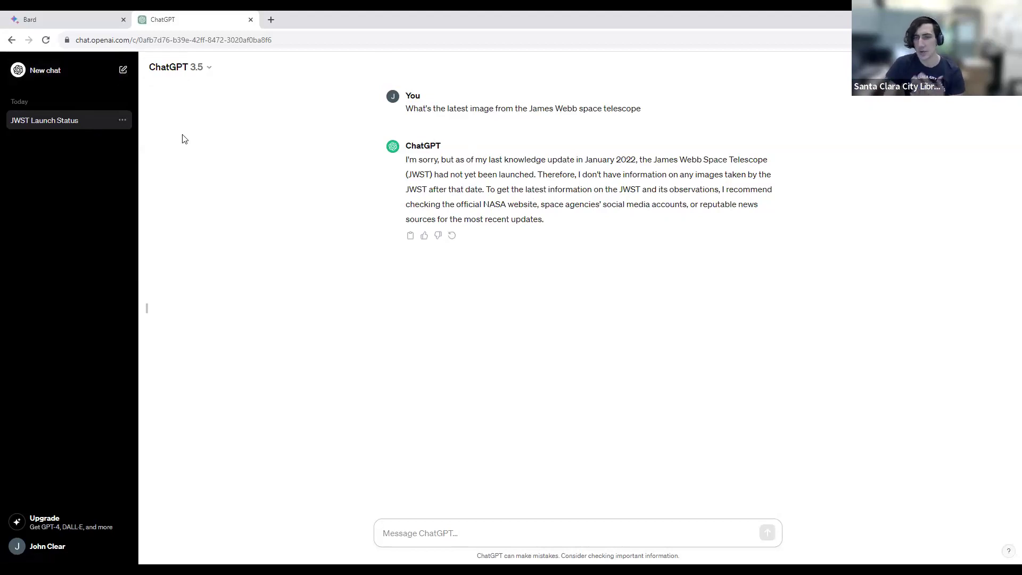
Ask "Can you help me plan a 3 day trip to New York City?" in a new chat and read through the itinerary
left_click(78, 75)
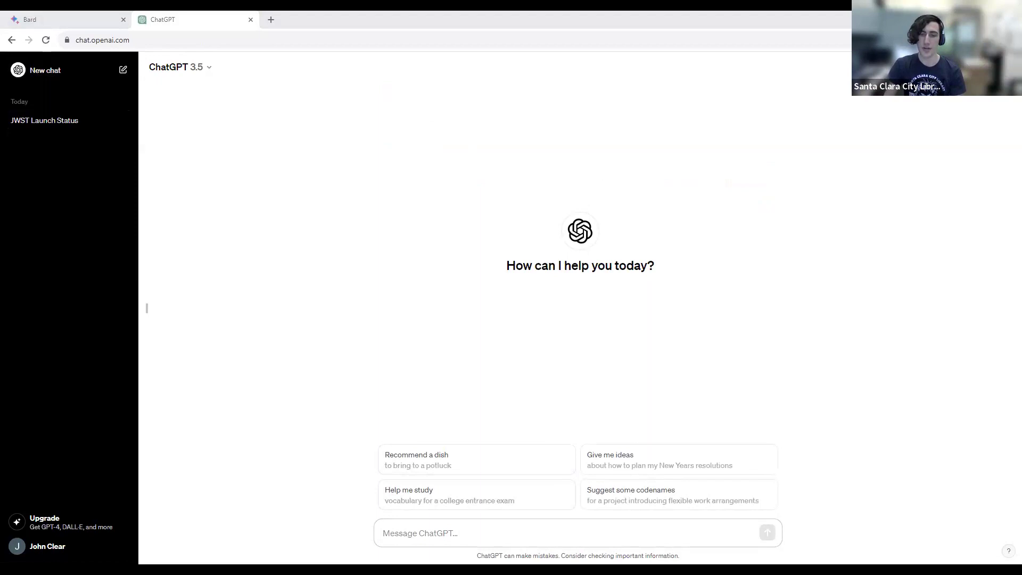
type("Can you help me plan a 3-day trip to New York City?")
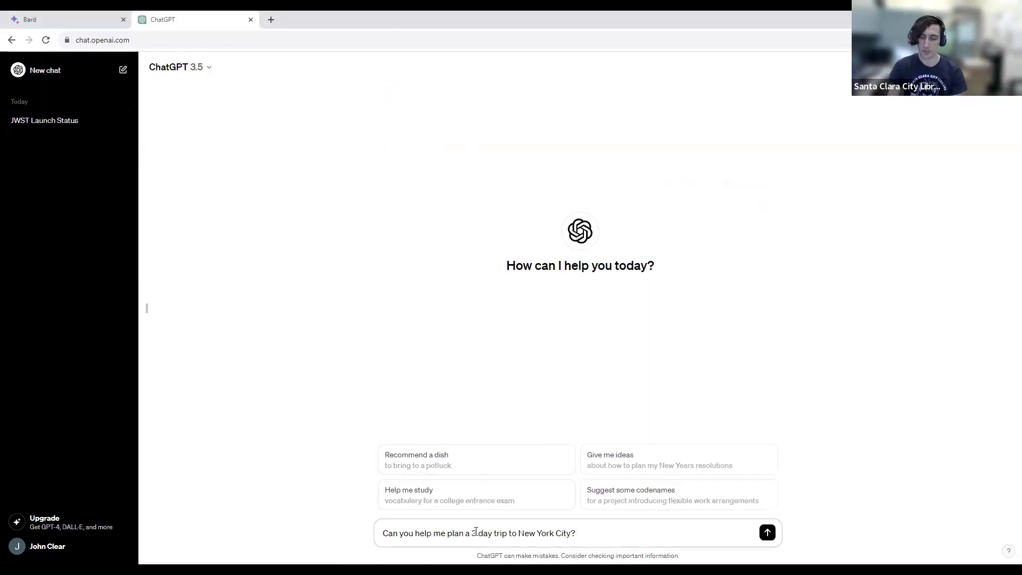
key("Return")
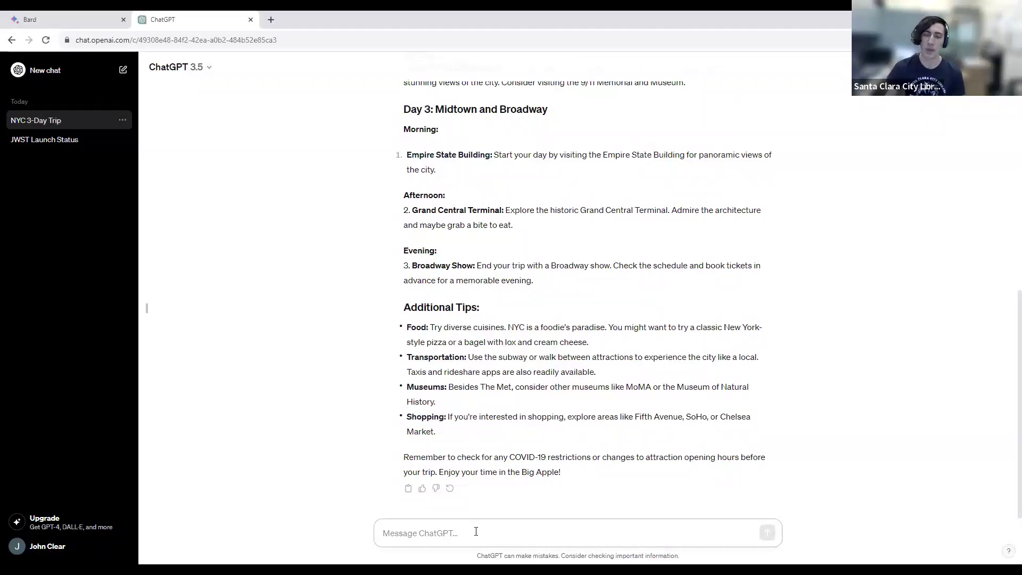
scroll(381, 277, "up", 1)
scroll(381, 277, "up", 5)
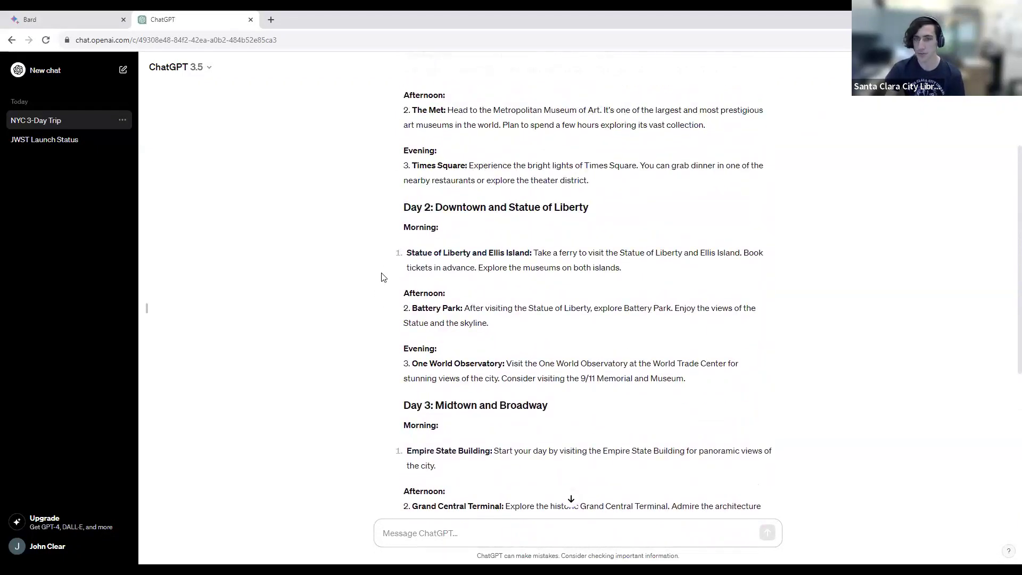
scroll(381, 277, "up", 2)
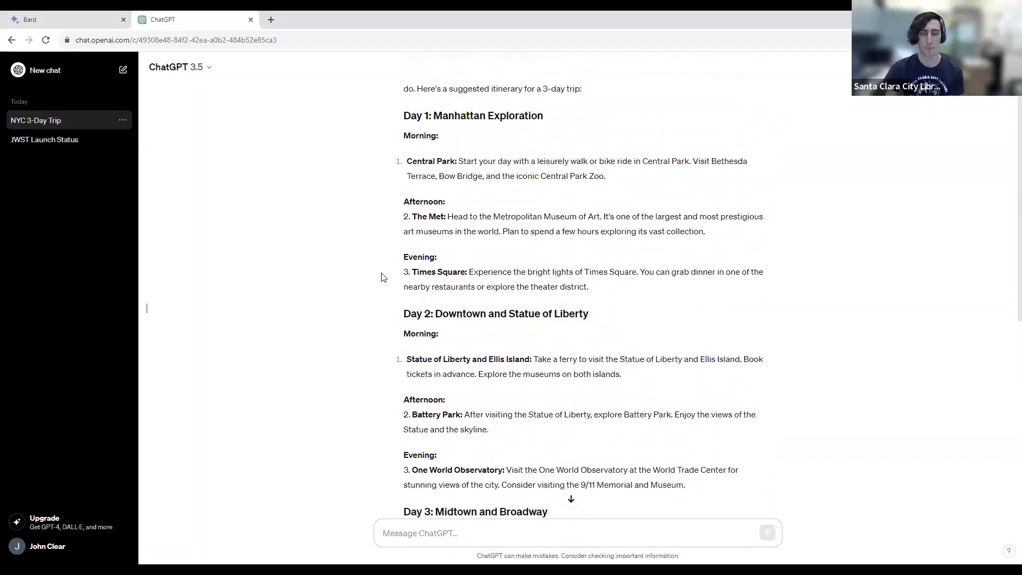
scroll(400, 213, "up", 2)
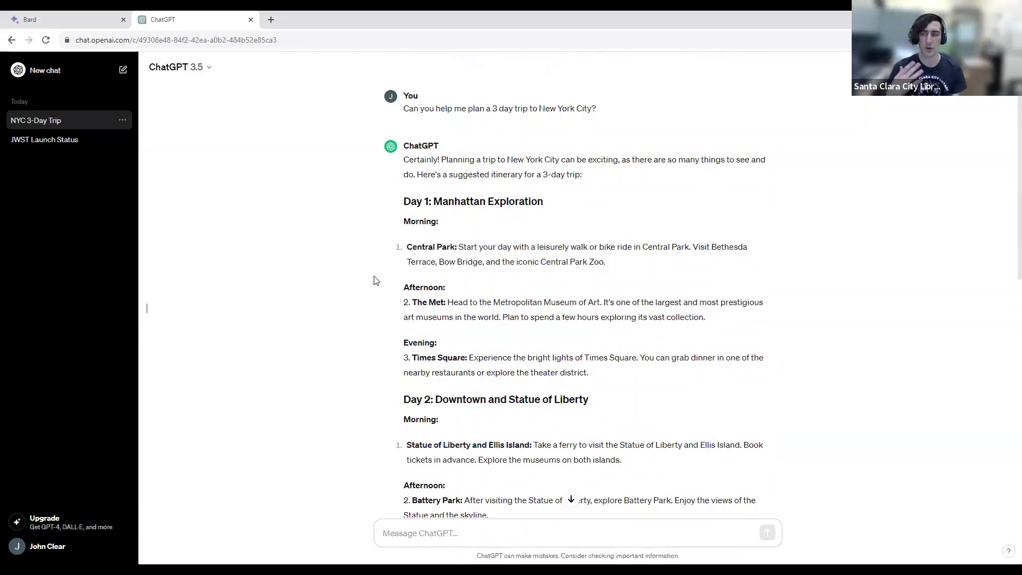
scroll(374, 281, "down", 9)
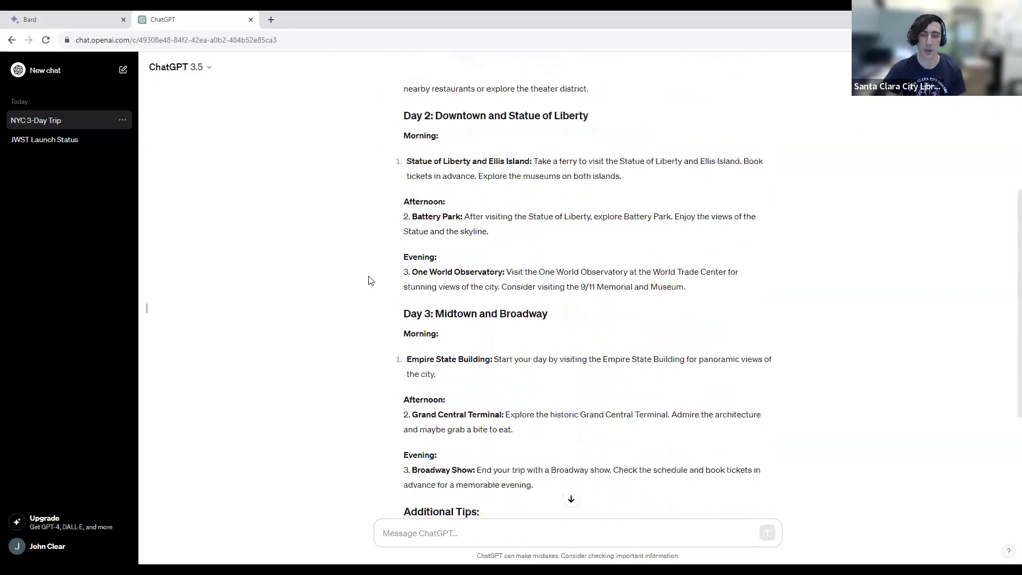
Send the follow-up "I like to try different kinds of restaurants and go on walks. Can you include more of that?" and read the revised itinerary
left_click(446, 544)
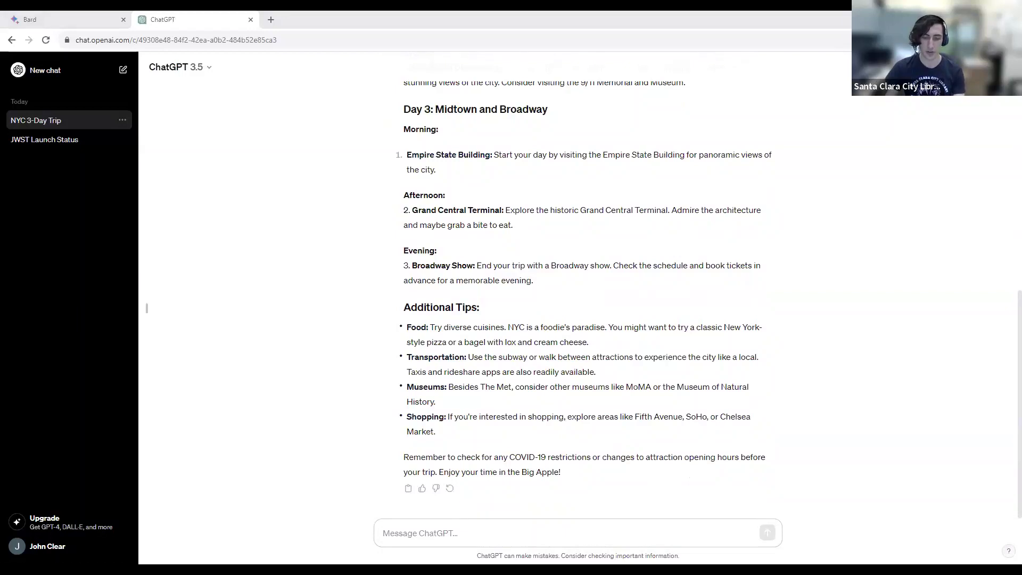
type("I like to try different kinds of restaurants and go on walks. Can you include more of that?")
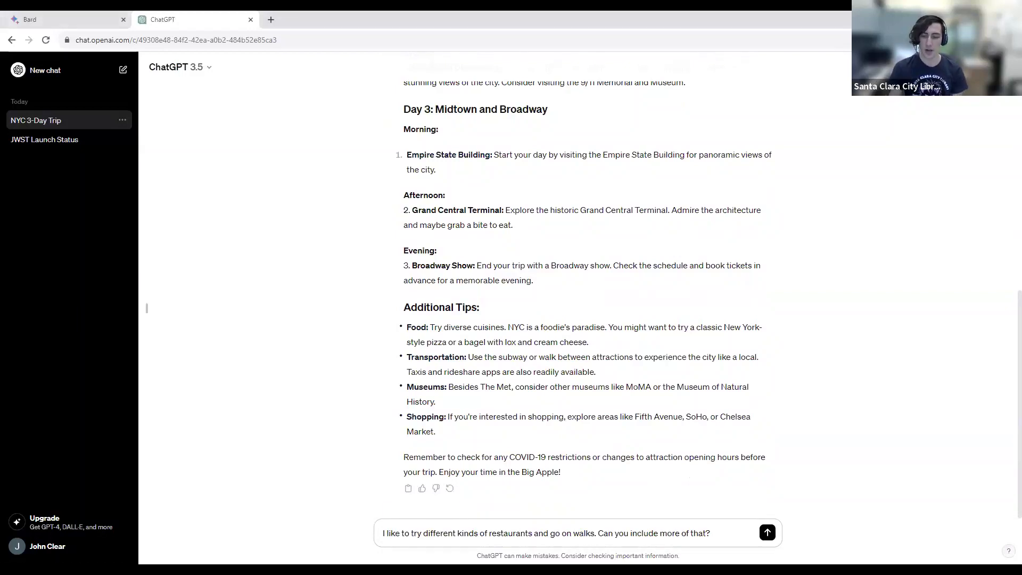
key("Return")
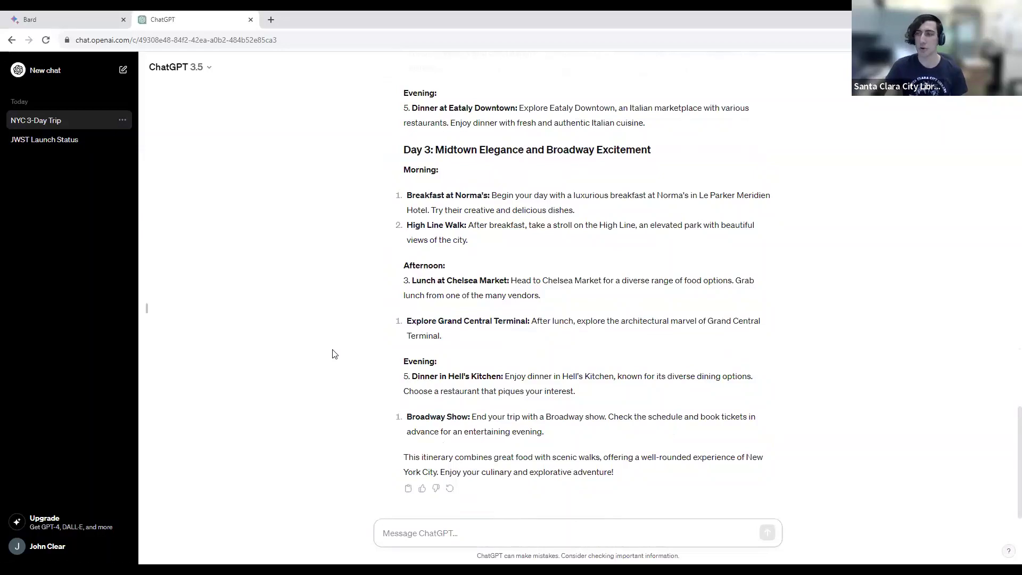
scroll(450, 267, "up", 5)
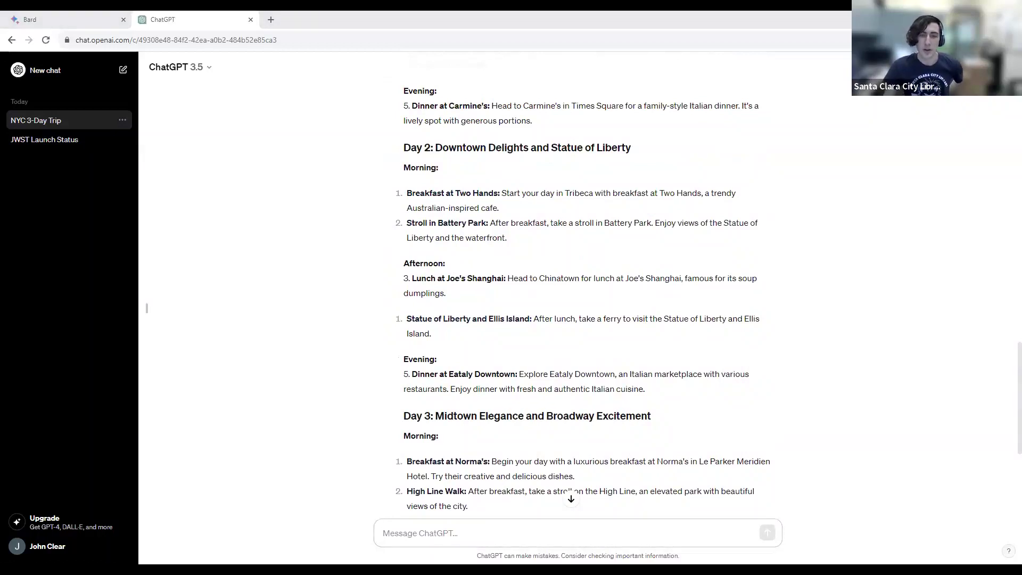
scroll(309, 350, "up", 5)
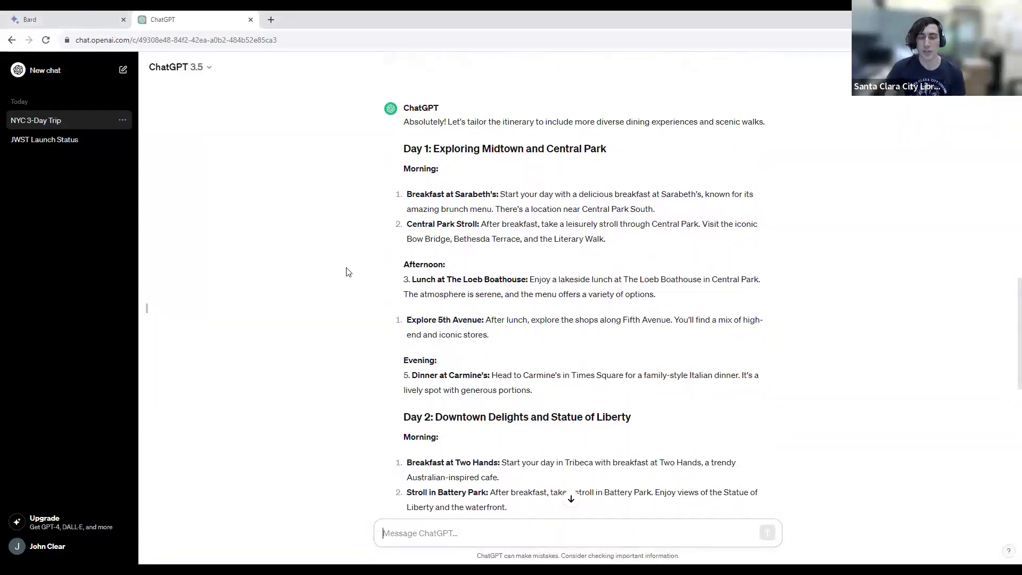
Edit the restaurants-and-walks follow-up to read "go on walks and museums" and resubmit it for a new itinerary
scroll(347, 272, "up", 2)
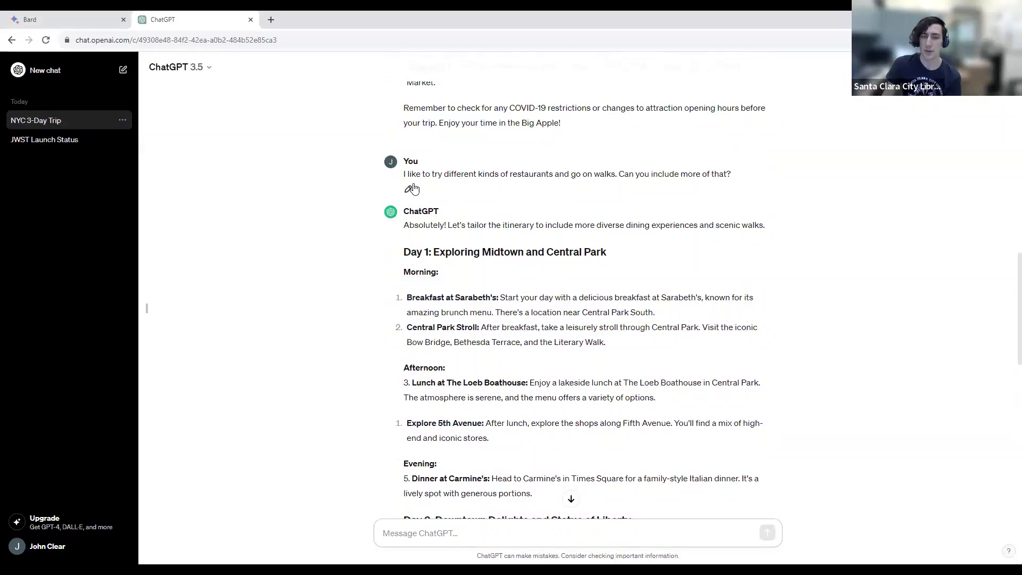
scroll(509, 203, "up", 1)
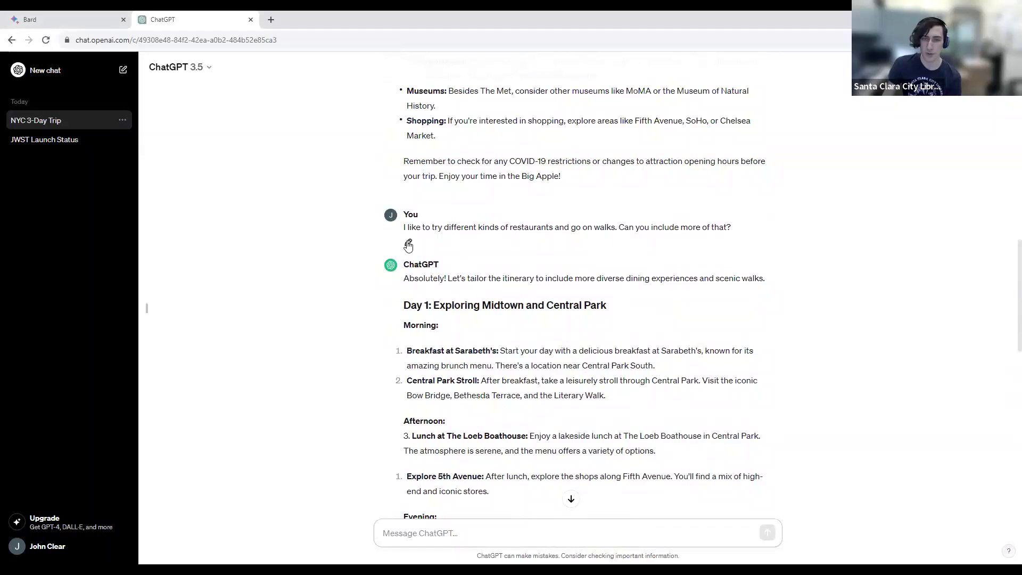
left_click(408, 244)
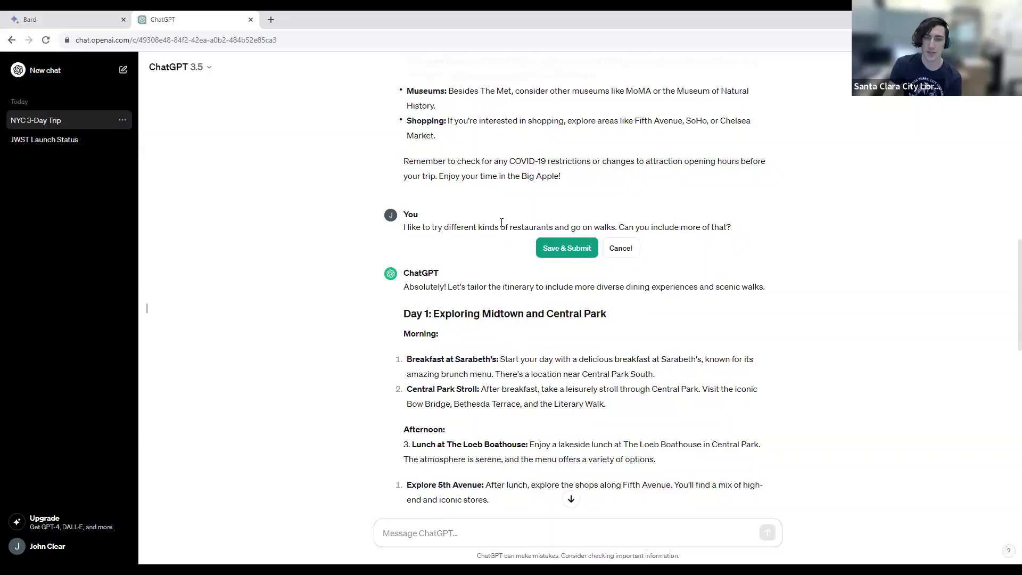
left_click_drag(476, 228, 617, 227)
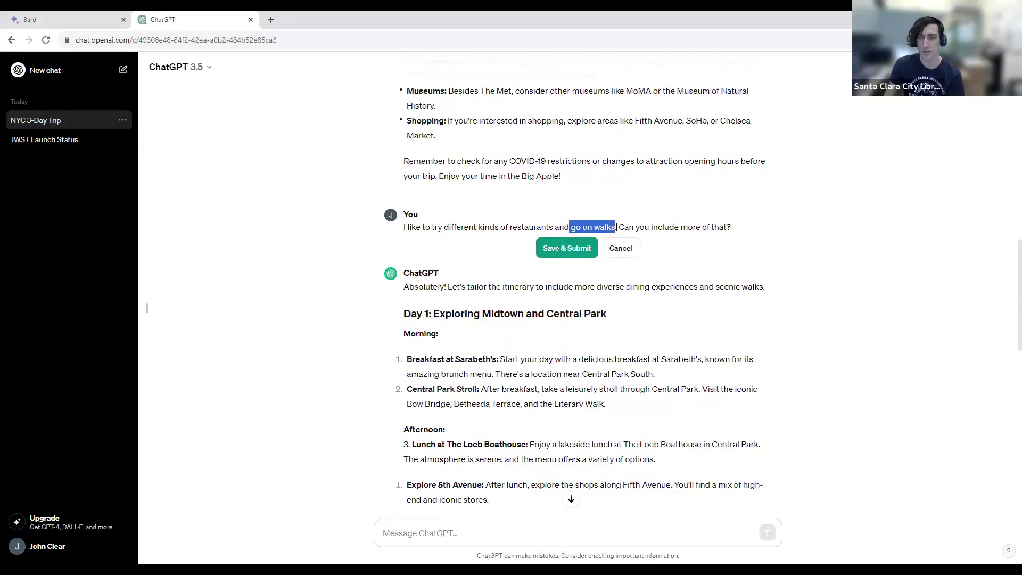
left_click(615, 227)
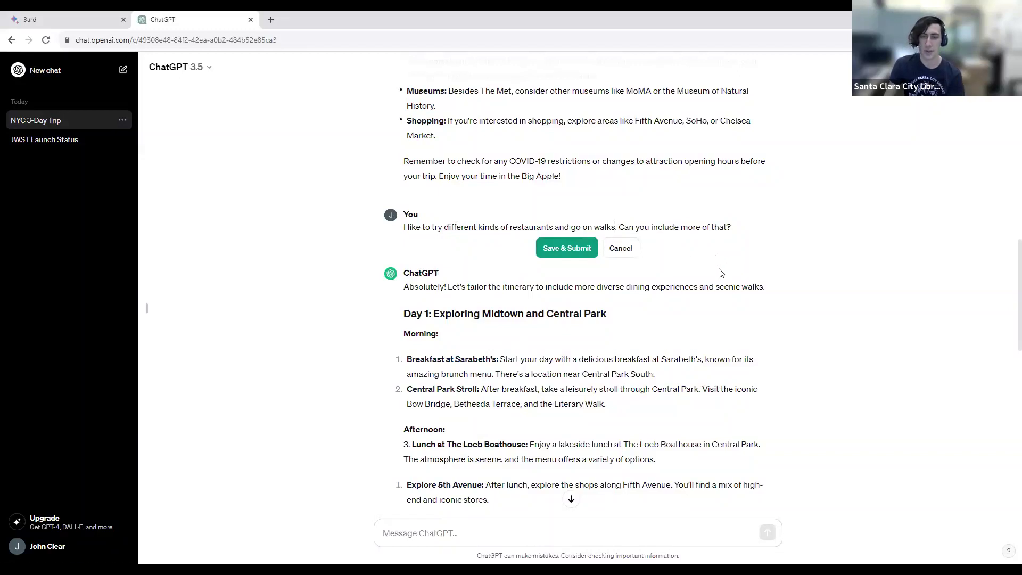
type("and m")
key("BackSpace")
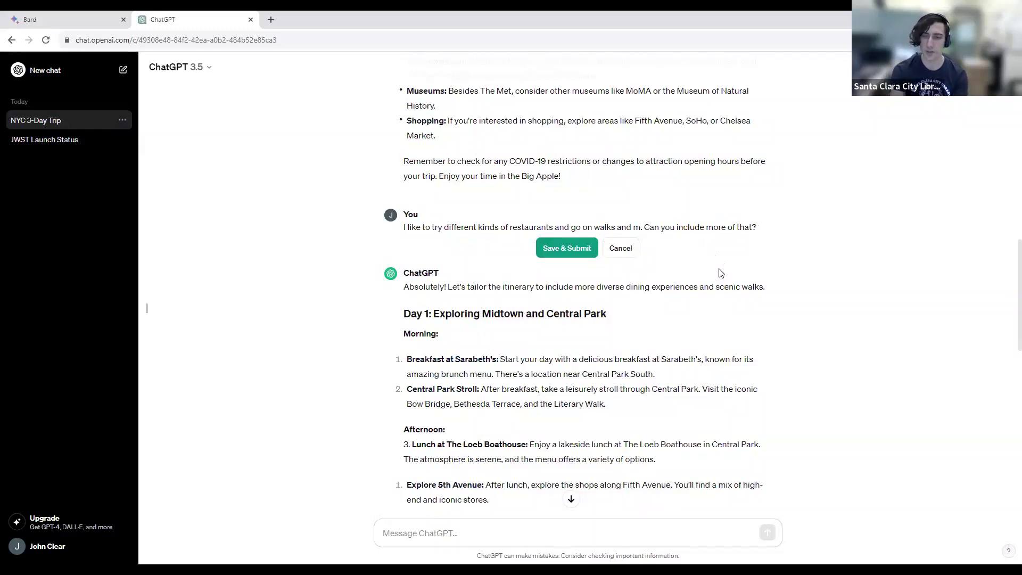
type("useums")
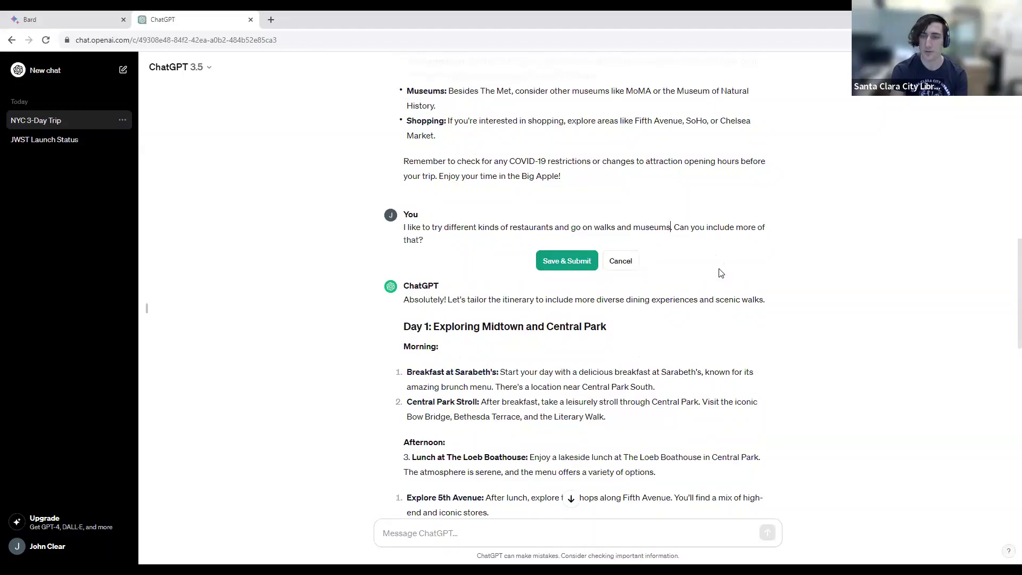
left_click(564, 262)
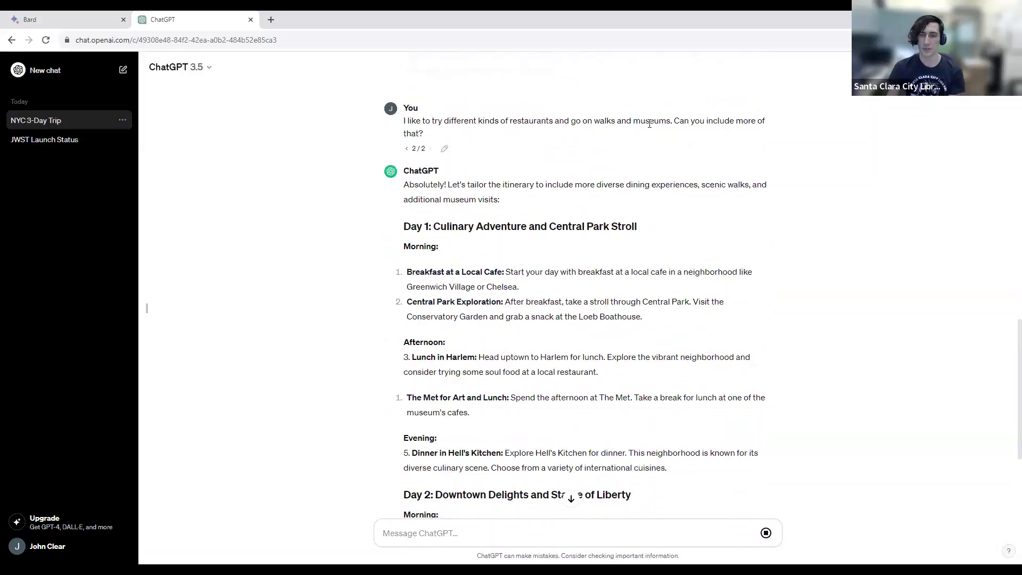
Read through the regenerated three-day itinerary, checking it for museum visits
left_click_drag(671, 122, 617, 122)
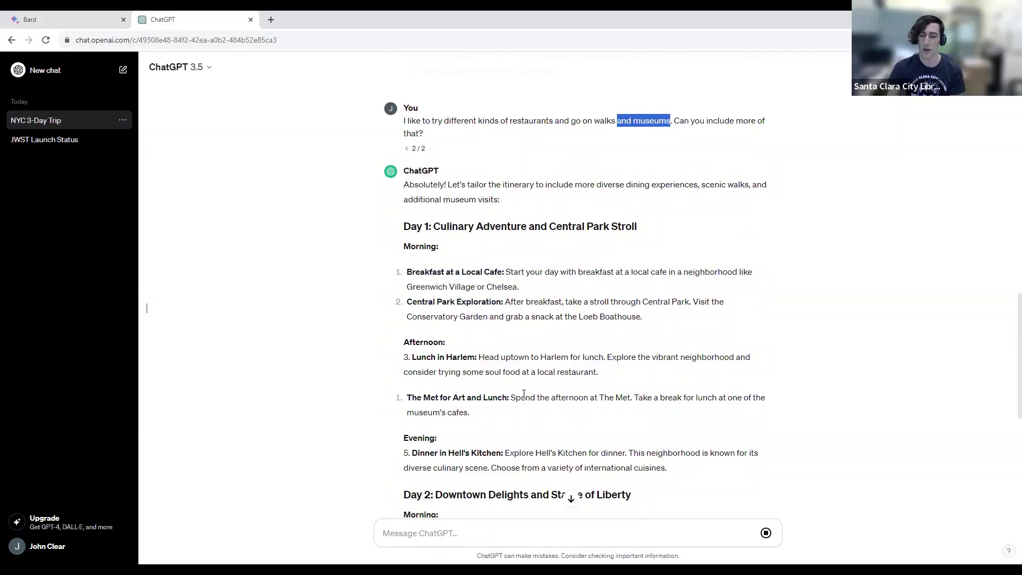
scroll(506, 373, "down", 5)
scroll(481, 340, "down", 4)
scroll(491, 395, "down", 2)
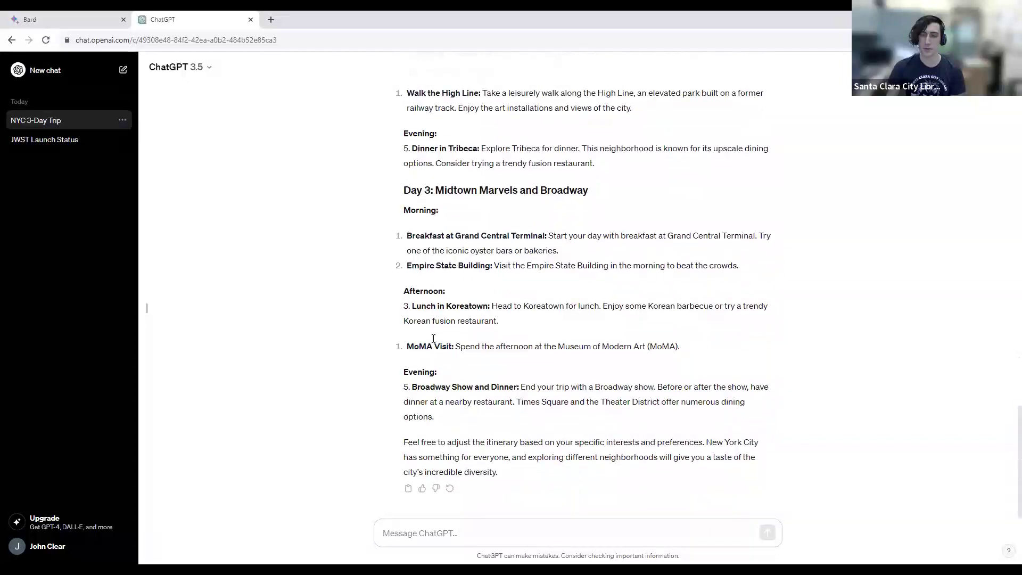
double_click(418, 344)
scroll(481, 383, "up", 2)
left_click(454, 241)
scroll(512, 253, "up", 3)
scroll(512, 253, "up", 5)
scroll(453, 206, "up", 2)
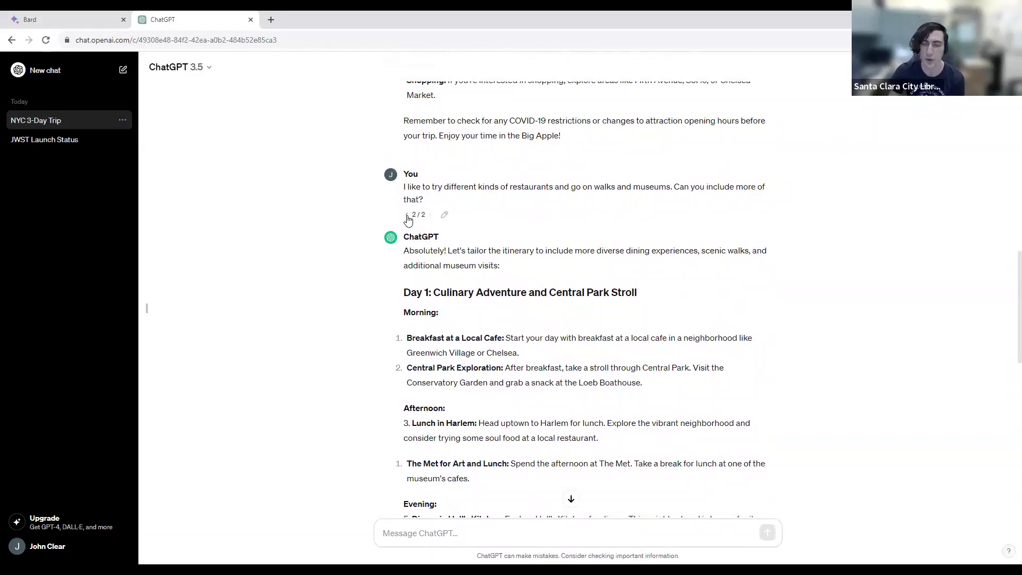
scroll(492, 243, "up", 1)
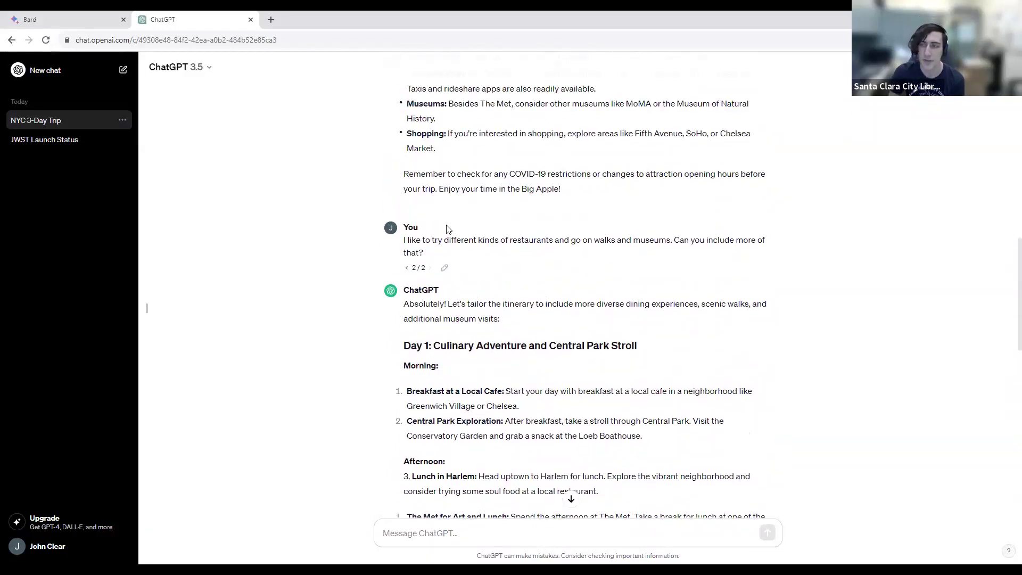
Switch between the original and edited versions of the follow-up prompt and compare their itineraries
left_click(407, 268)
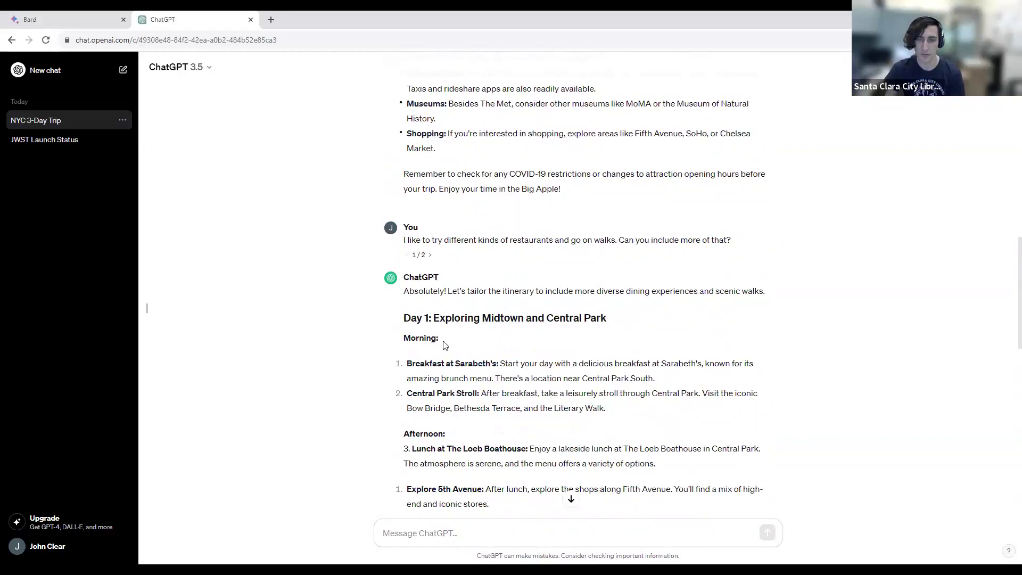
scroll(445, 342, "down", 3)
scroll(444, 344, "up", 2)
scroll(444, 344, "up", 1)
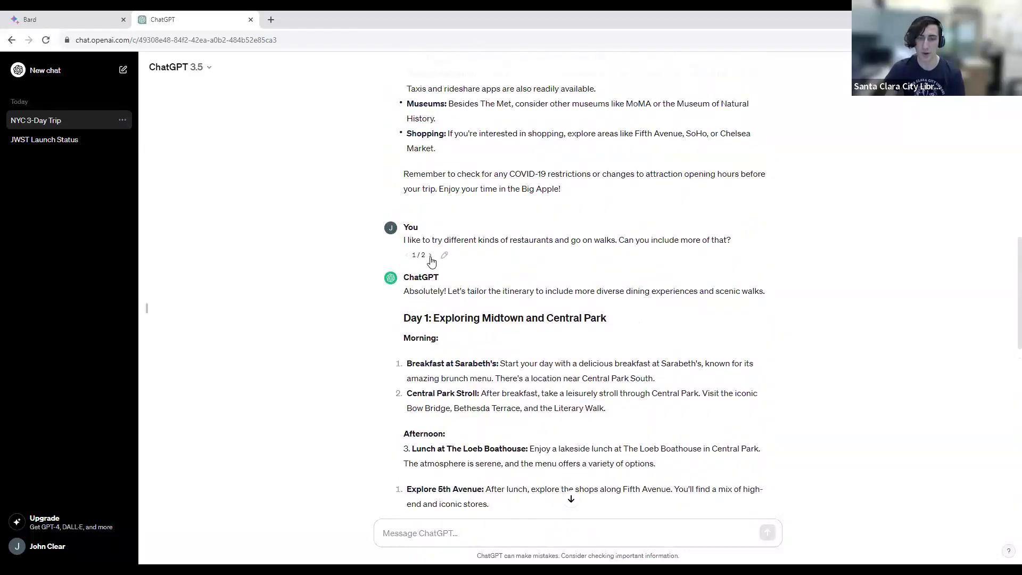
left_click(431, 256)
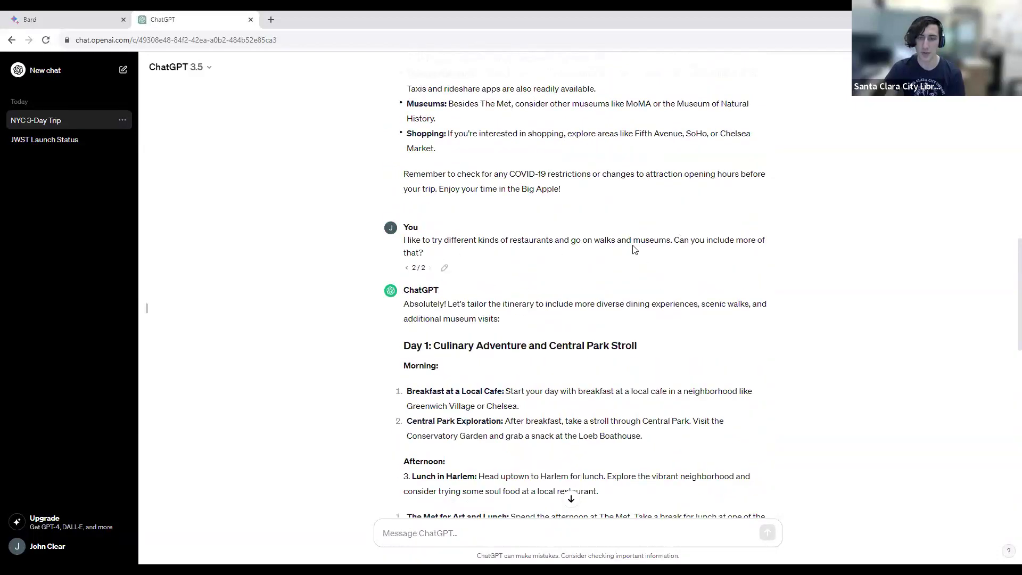
left_click_drag(618, 241, 670, 241)
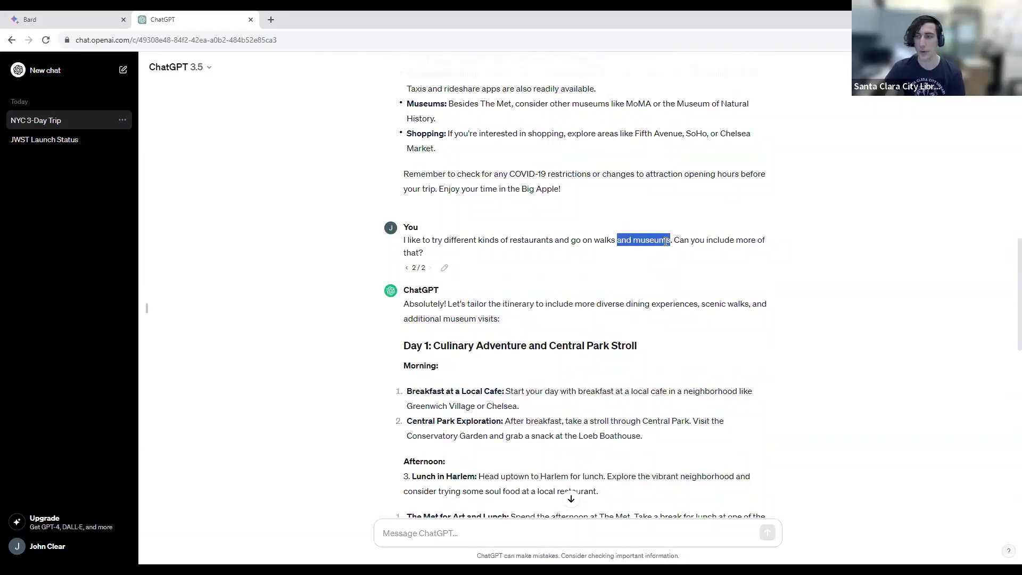
left_click(590, 243)
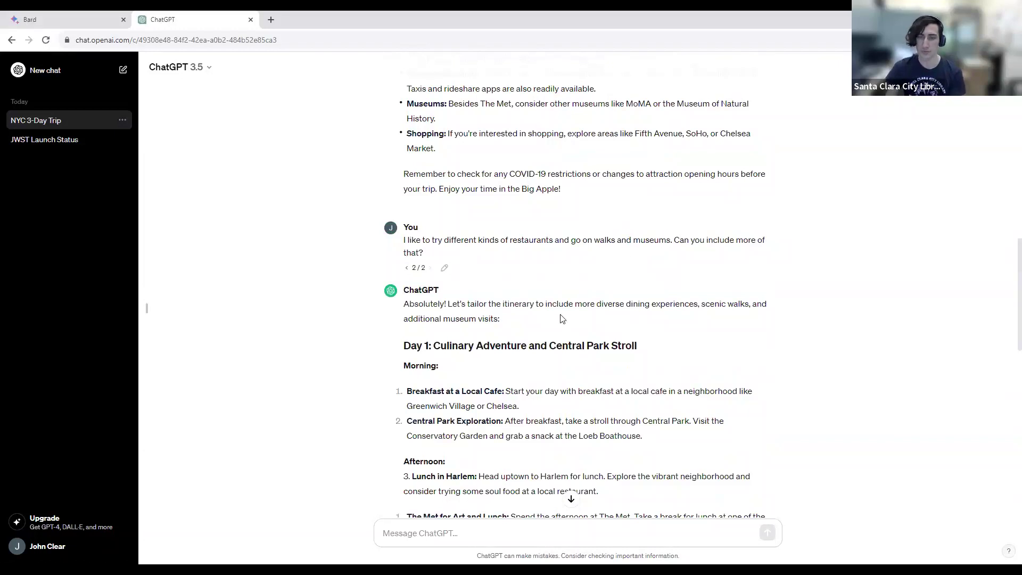
scroll(562, 319, "down", 3)
scroll(560, 320, "up", 2)
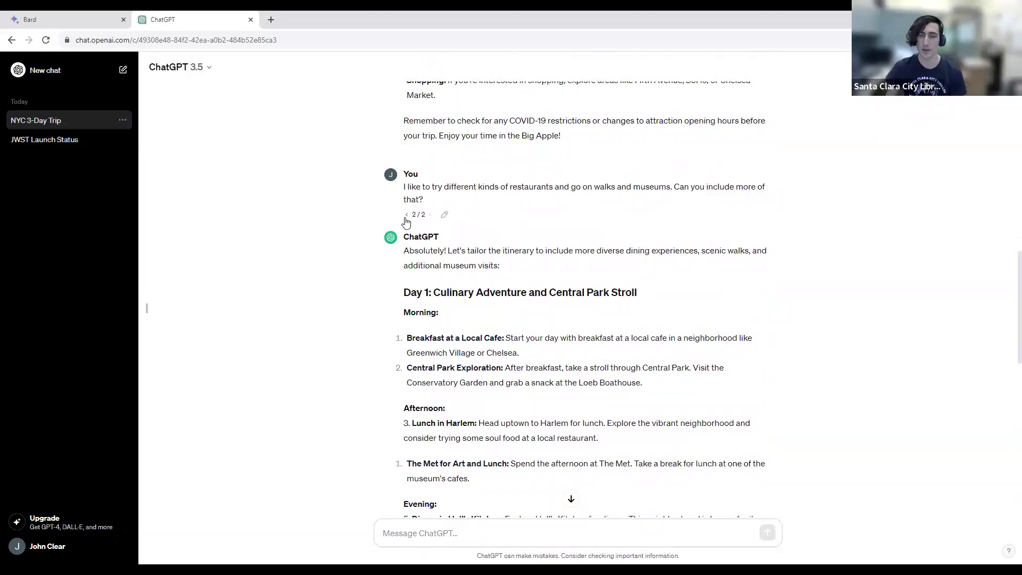
left_click(406, 215)
left_click(430, 214)
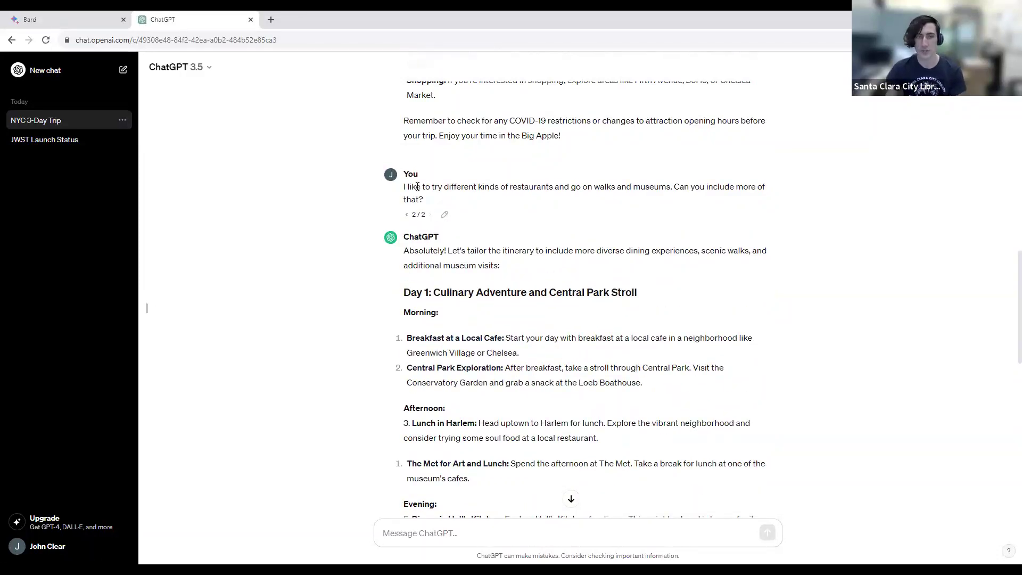
Switch to Bard's 3-day New York City trip chat and resubmit the restaurants-and-walks follow-up with "and museums" added after "walks"
left_click(30, 16)
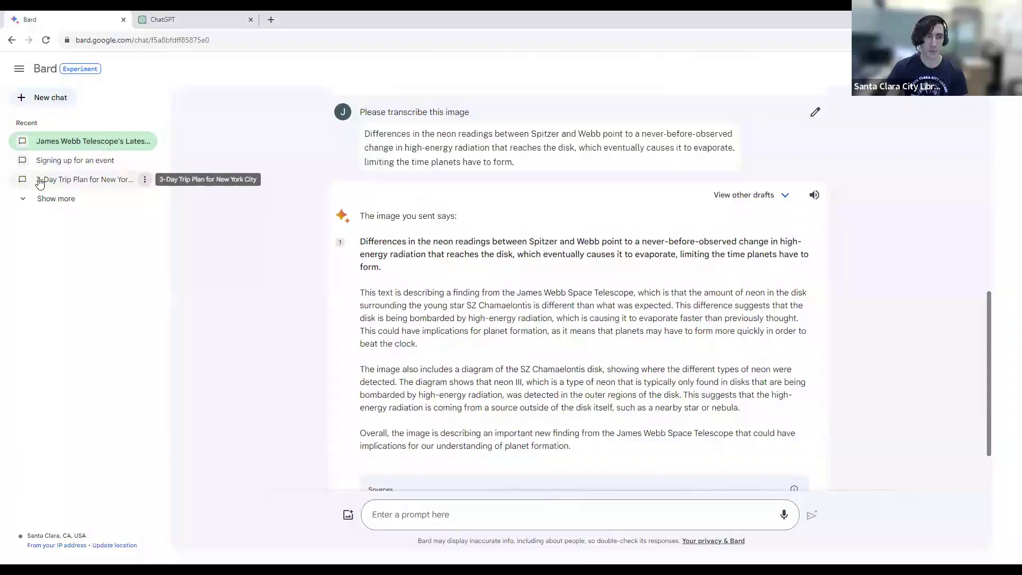
left_click(84, 181)
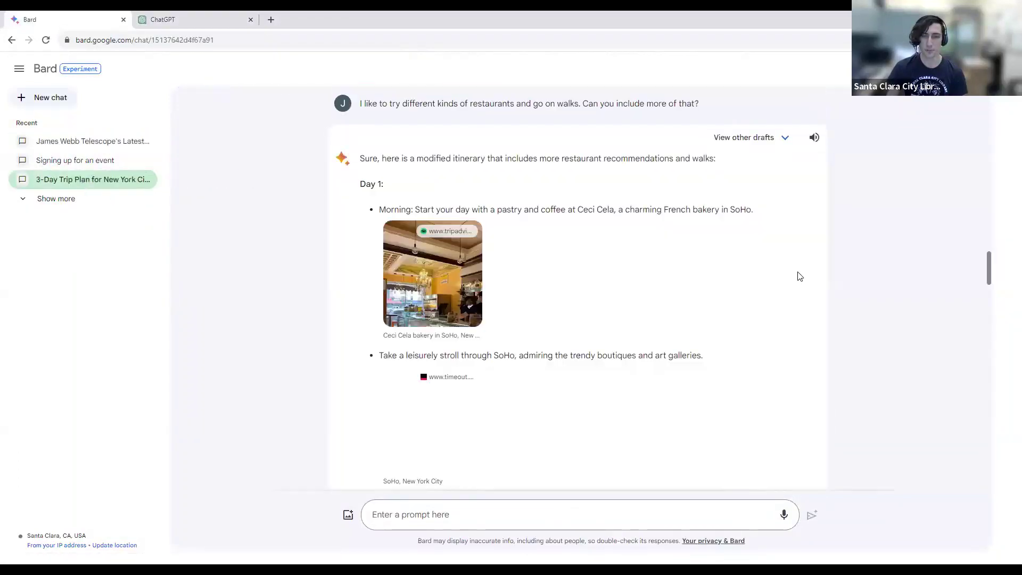
scroll(586, 317, "up", 5)
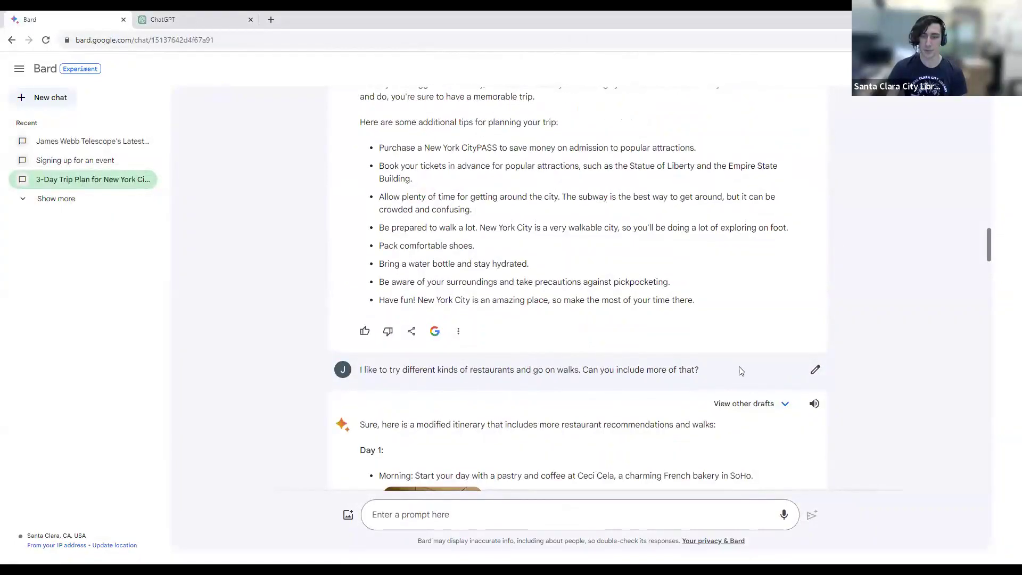
left_click(815, 371)
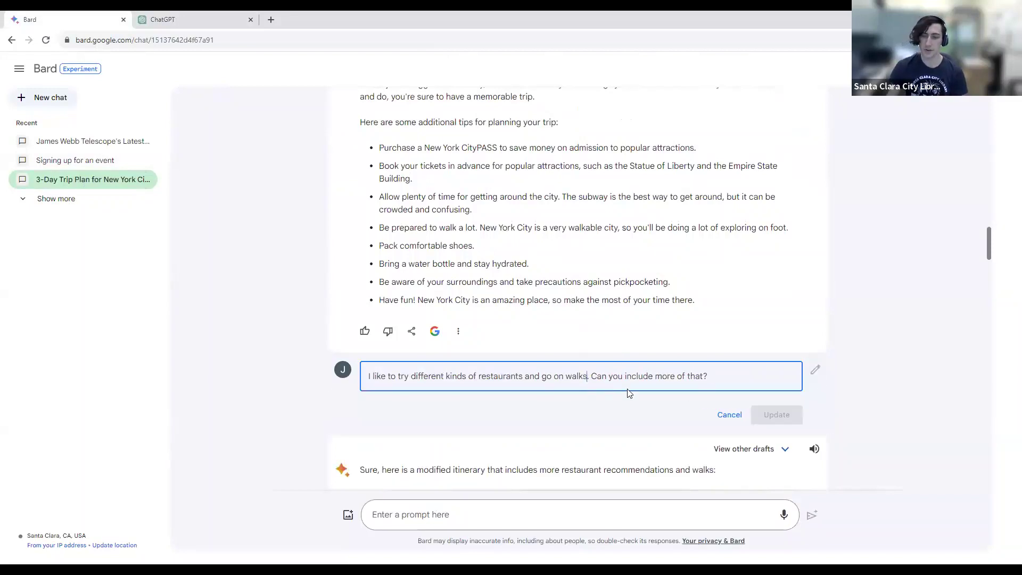
type("and a")
key("BackSpace")
type("museums")
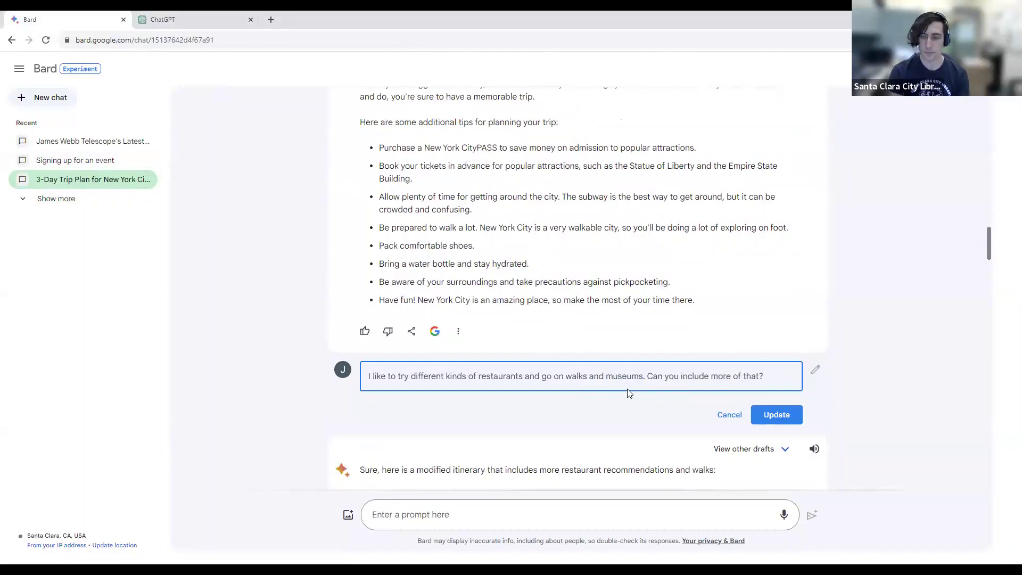
left_click(793, 419)
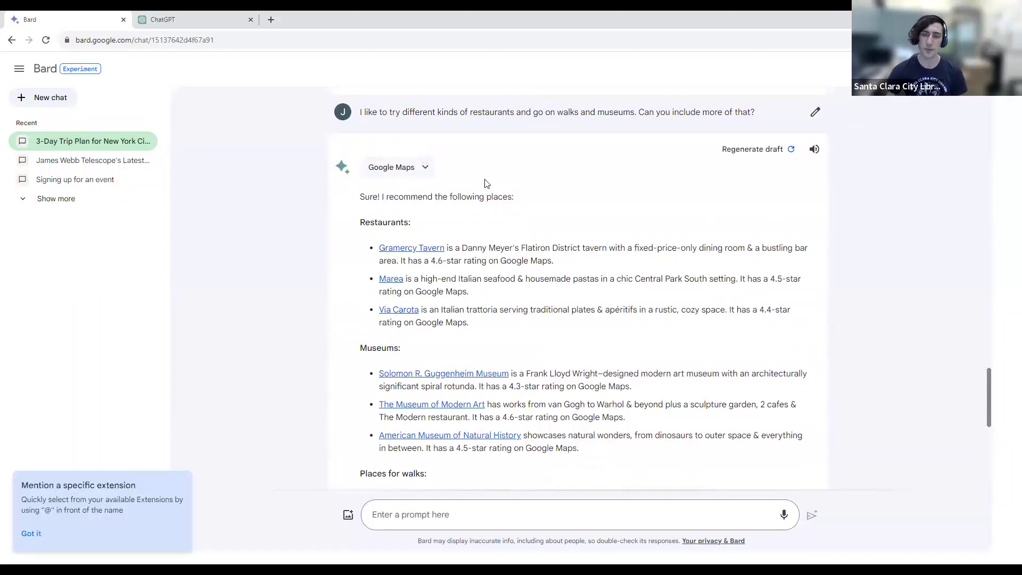
Review Bard's new restaurant, museum and walk recommendations and the Google Maps places against the edited prompt
scroll(307, 265, "down", 1)
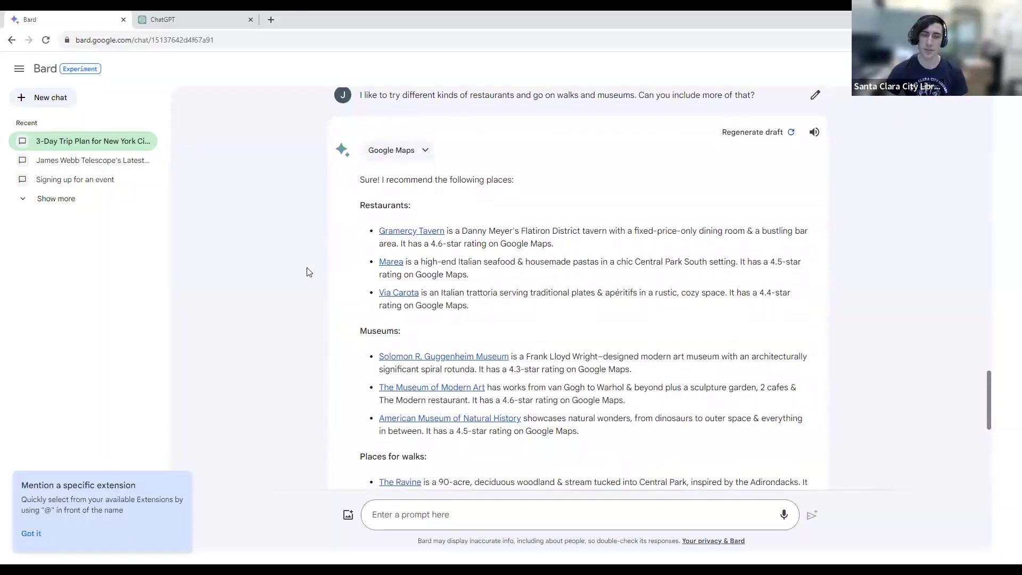
scroll(287, 256, "down", 6)
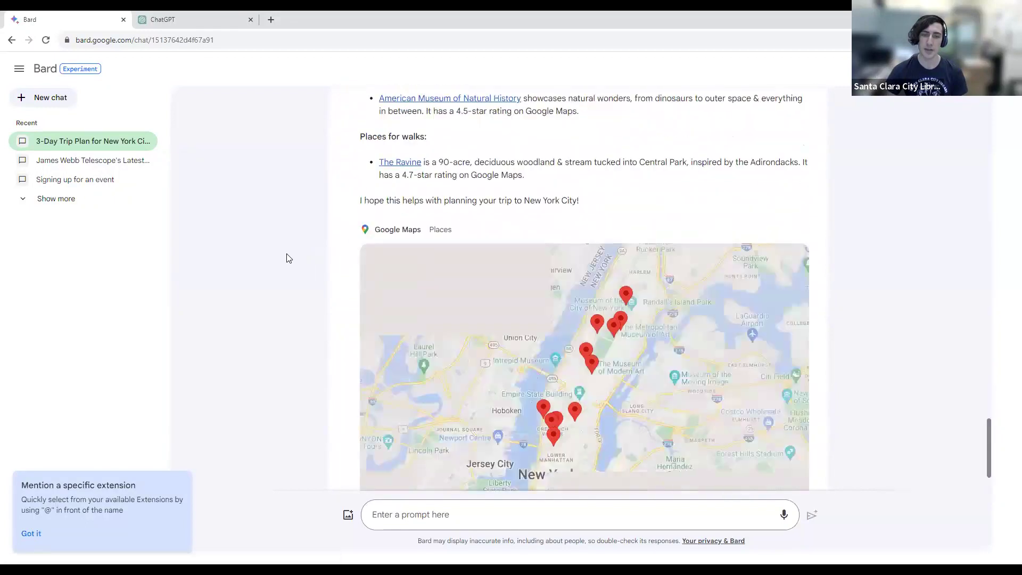
scroll(360, 238, "up", 5)
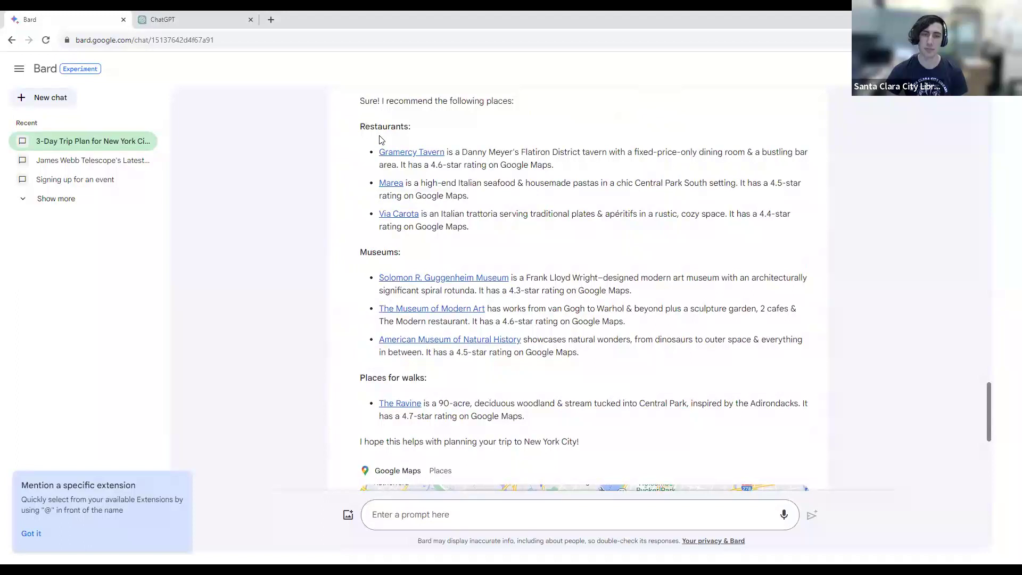
scroll(319, 277, "up", 2)
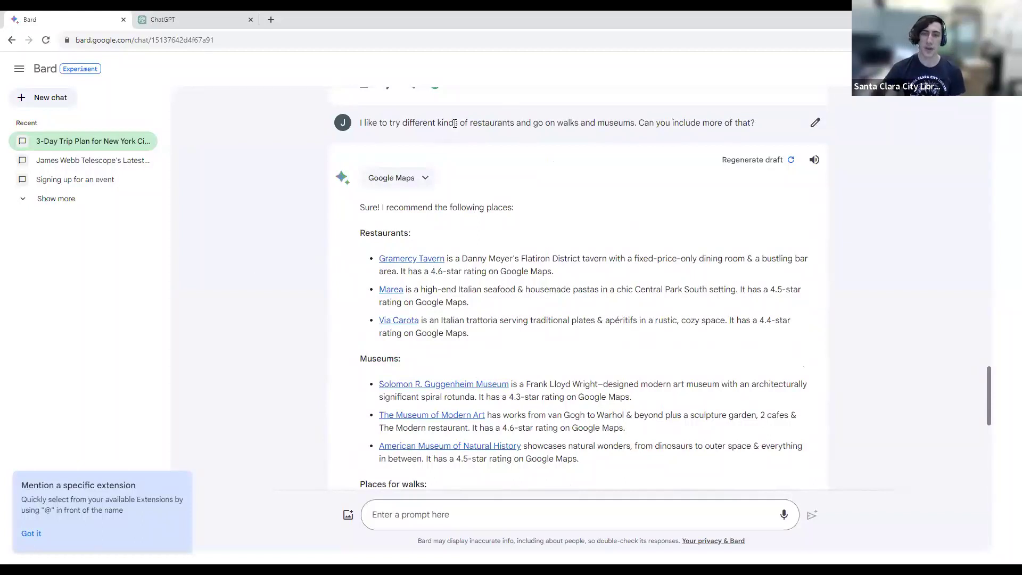
left_click_drag(581, 124, 636, 128)
left_click(614, 134)
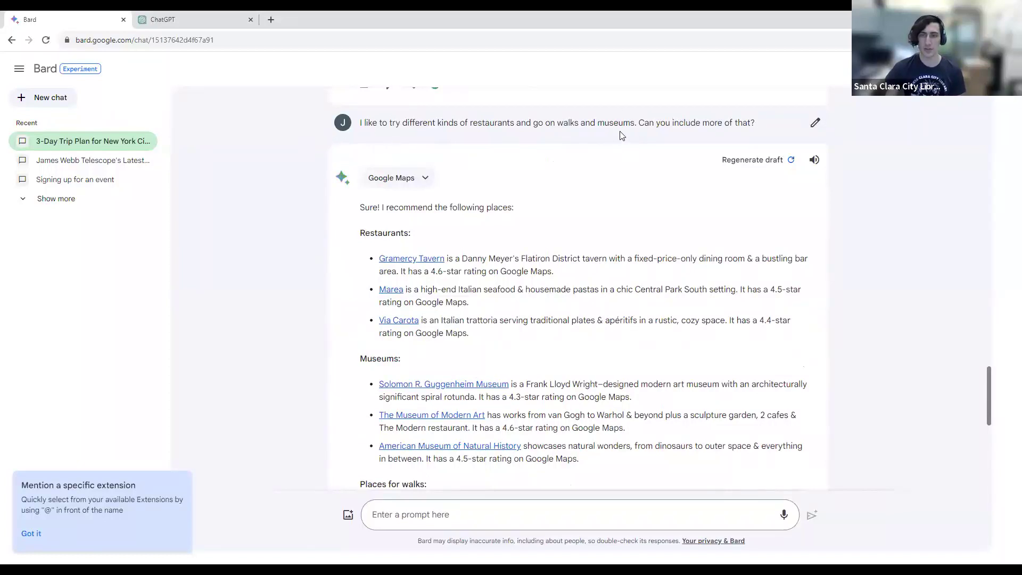
left_click(815, 123)
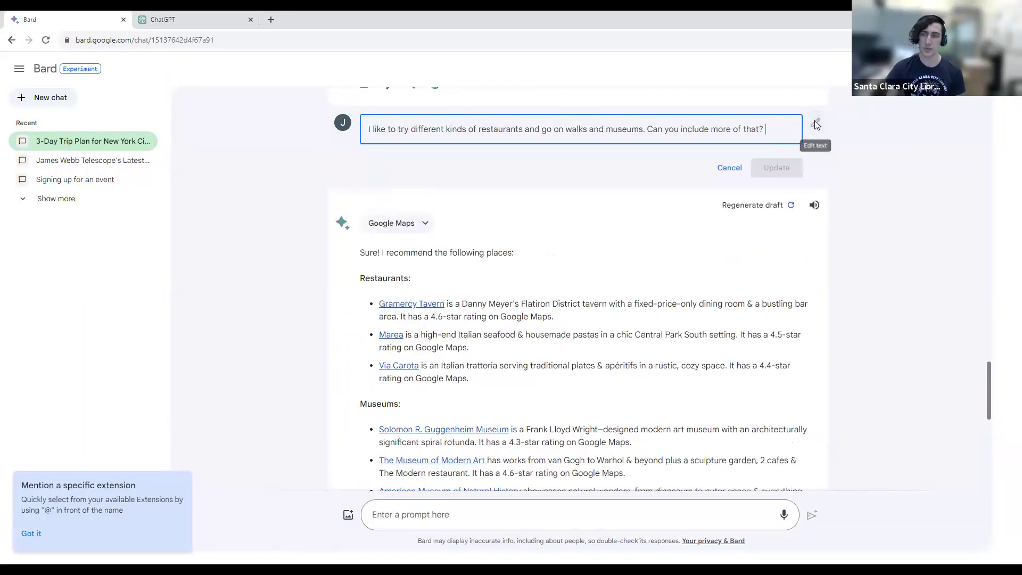
left_click_drag(642, 130, 591, 129)
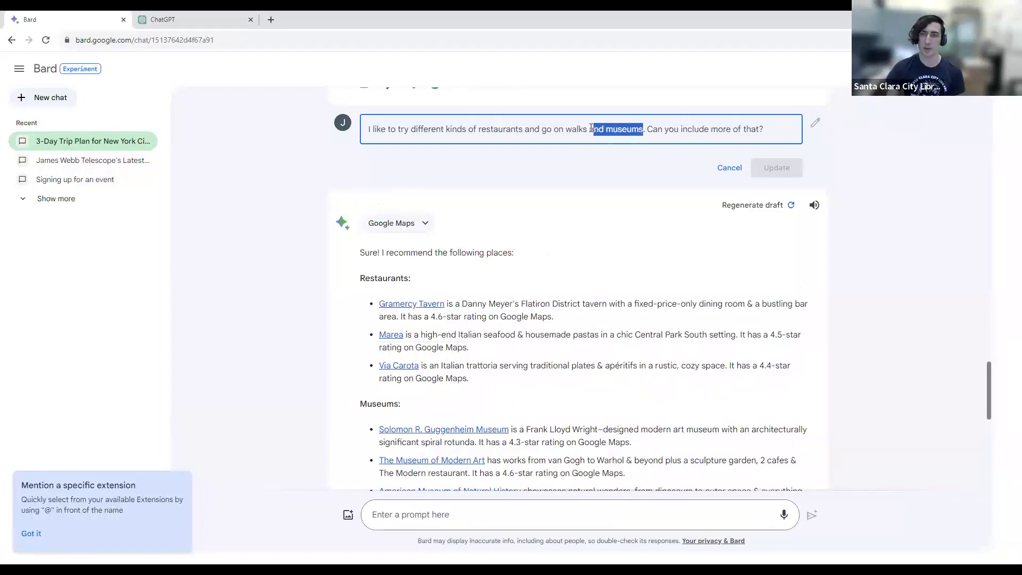
left_click(726, 168)
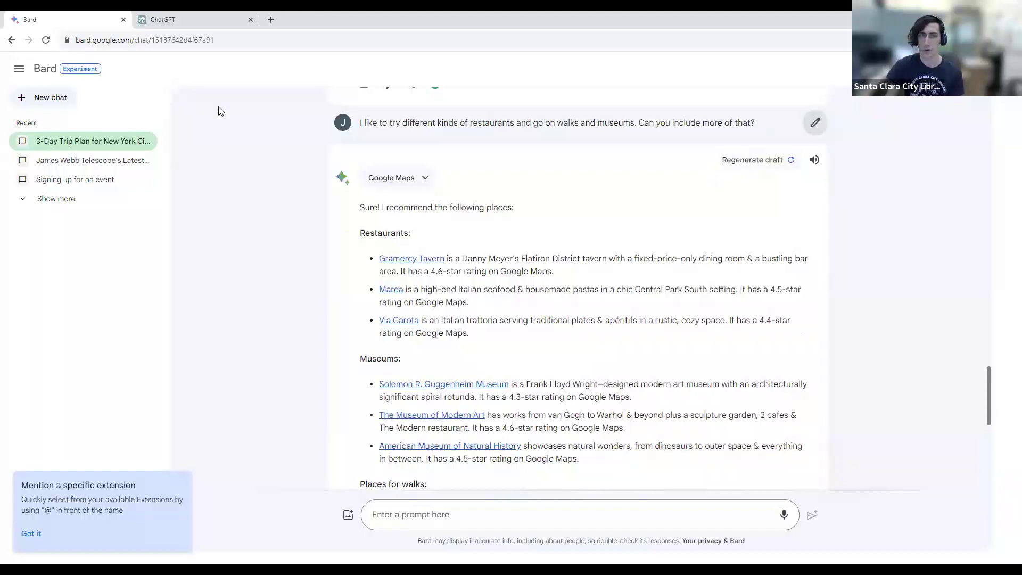
Switch back to ChatGPT and flip through the saved versions of the edited follow-up prompt
left_click(172, 19)
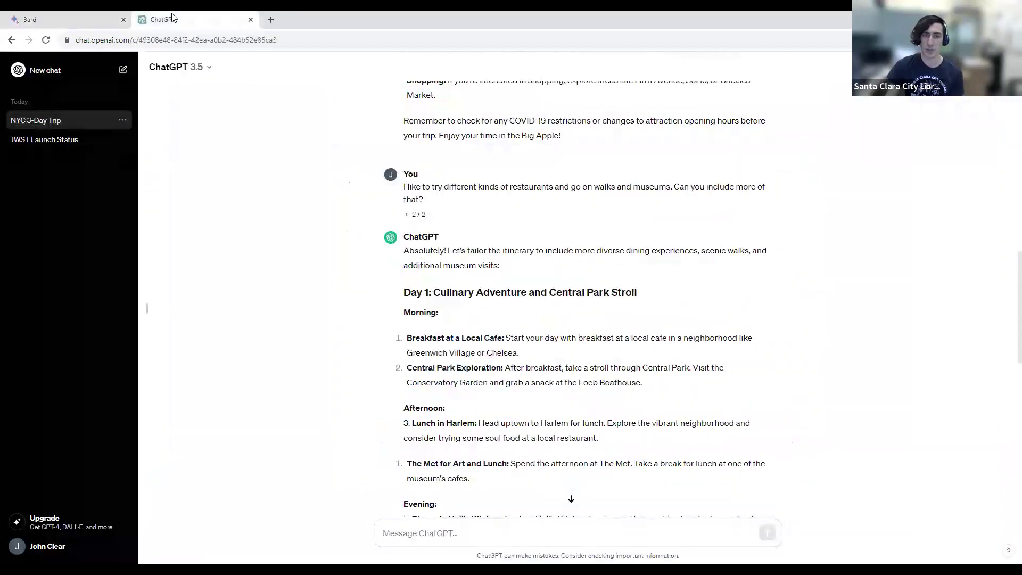
left_click(407, 218)
left_click(435, 207)
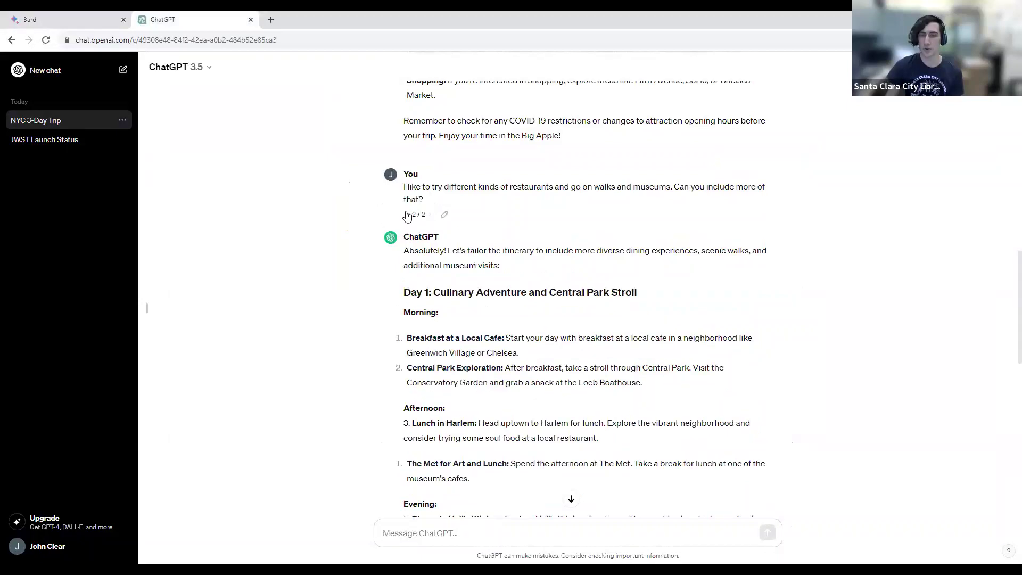
Check the saved versions of the edited follow-up prompt in ChatGPT and switch to Bard's New York City trip chat
left_click(407, 215)
left_click(431, 205)
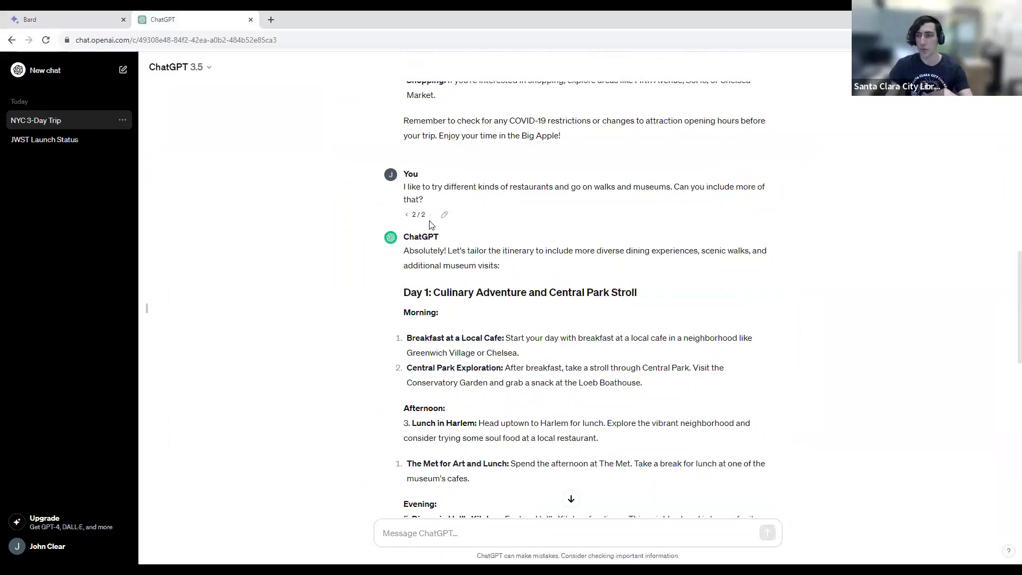
left_click(63, 15)
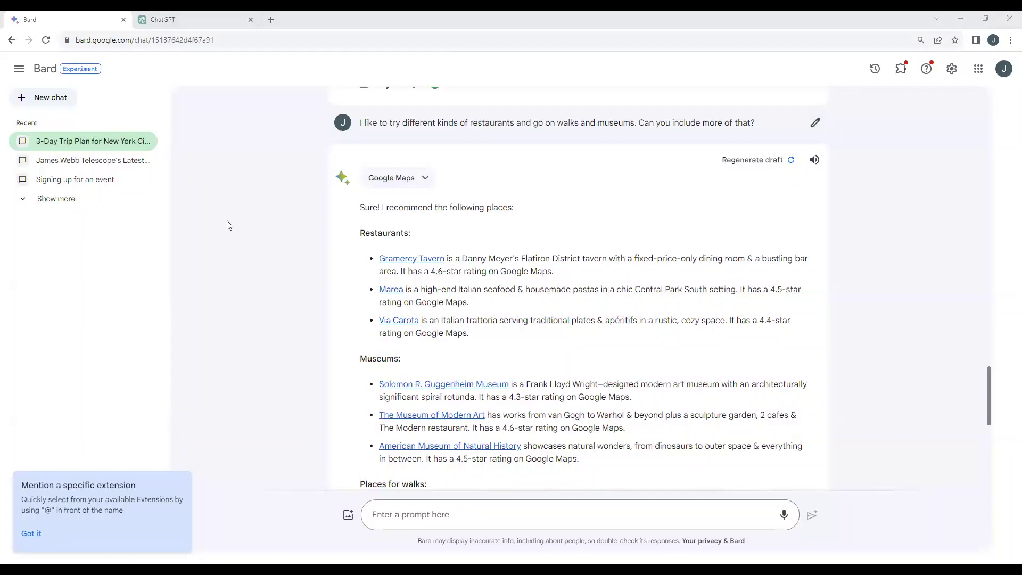
Switch to ChatGPT and review the Chat history & training description in the data controls settings, focusing on unsaved chat deletion
left_click(178, 16)
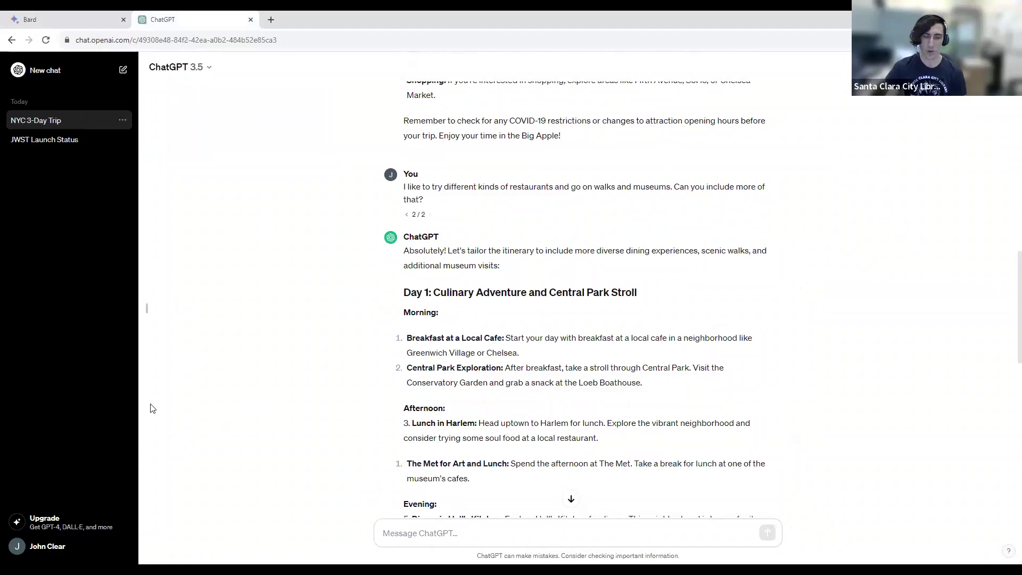
left_click(86, 548)
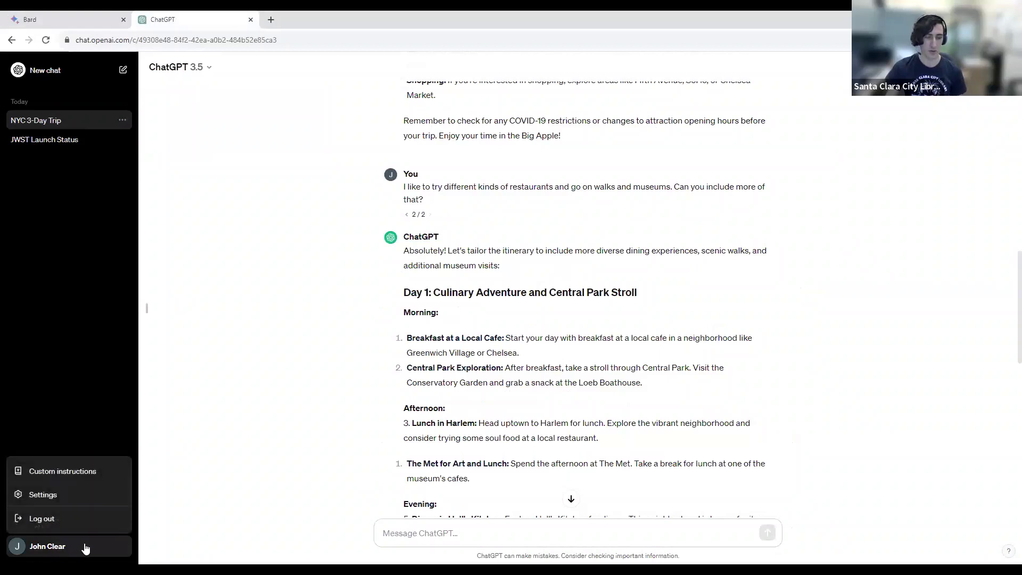
left_click(80, 498)
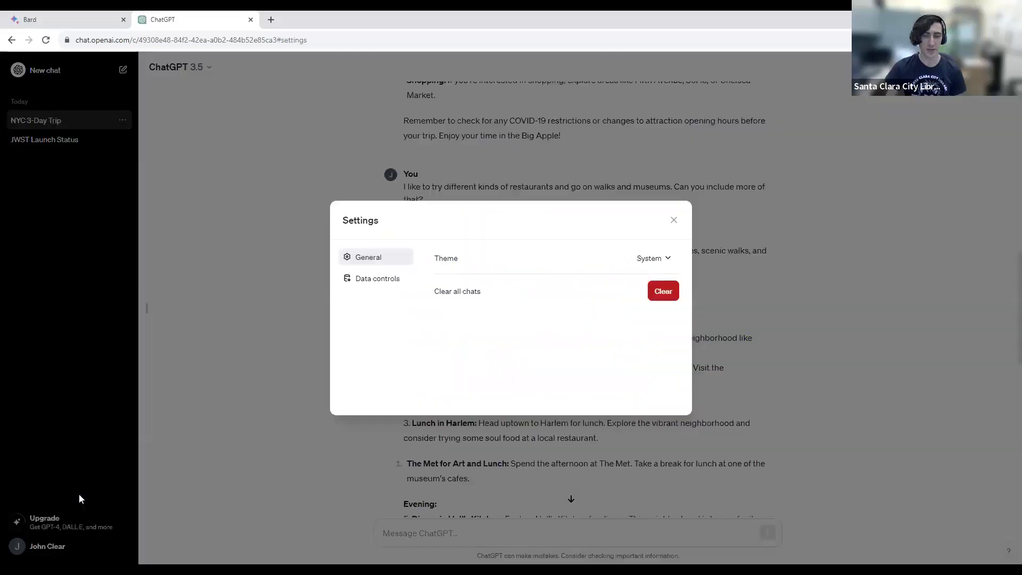
left_click(378, 282)
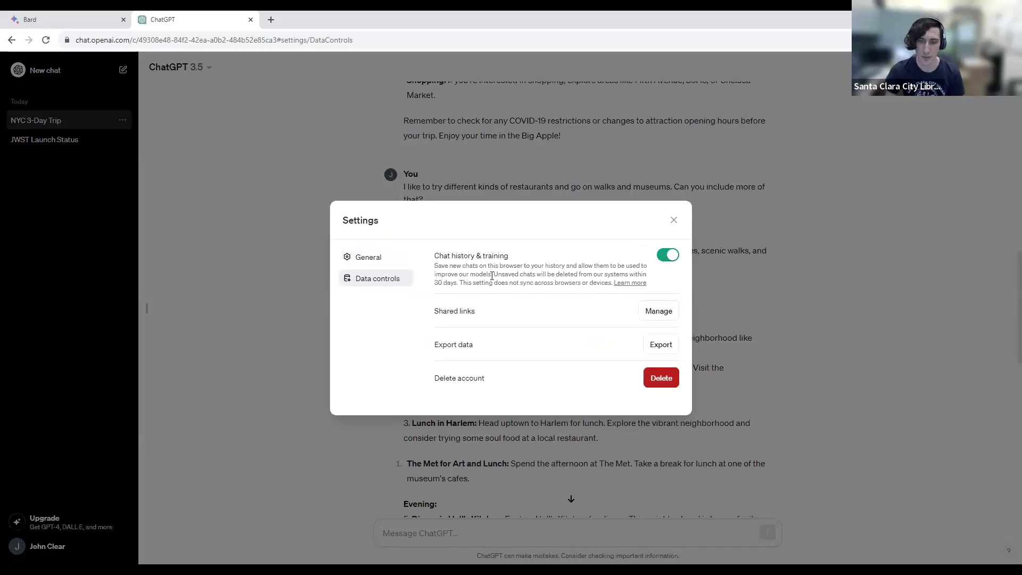
mouse_move(494, 274)
left_mouse_down()
mouse_move(596, 274)
mouse_move(494, 281)
left_mouse_up()
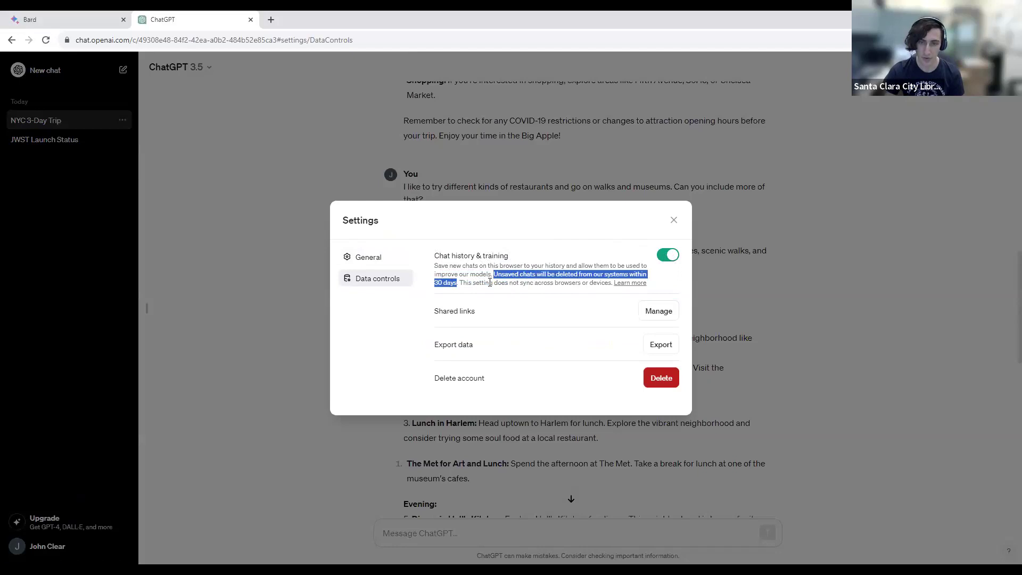
left_click(524, 282)
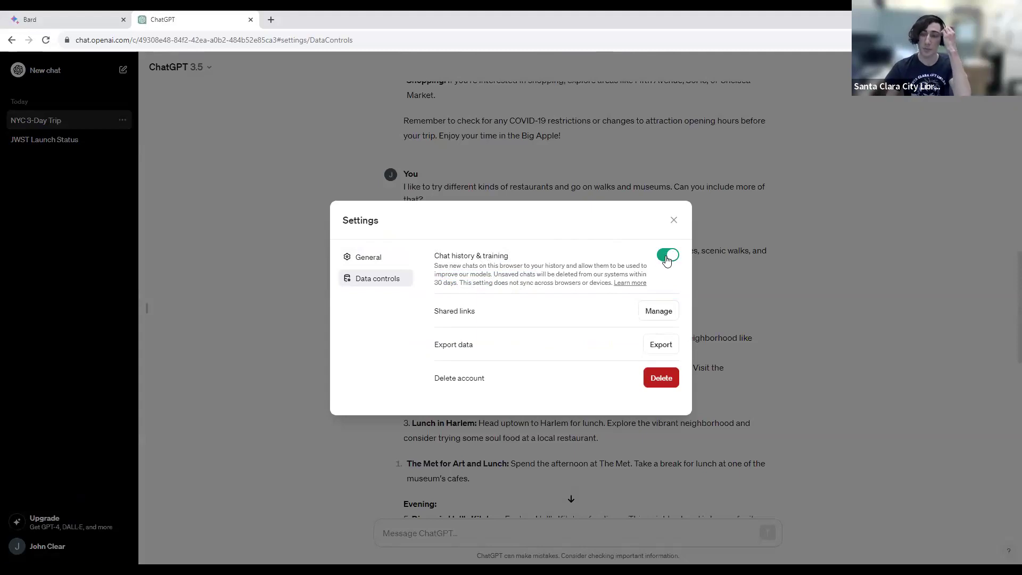
left_click(674, 222)
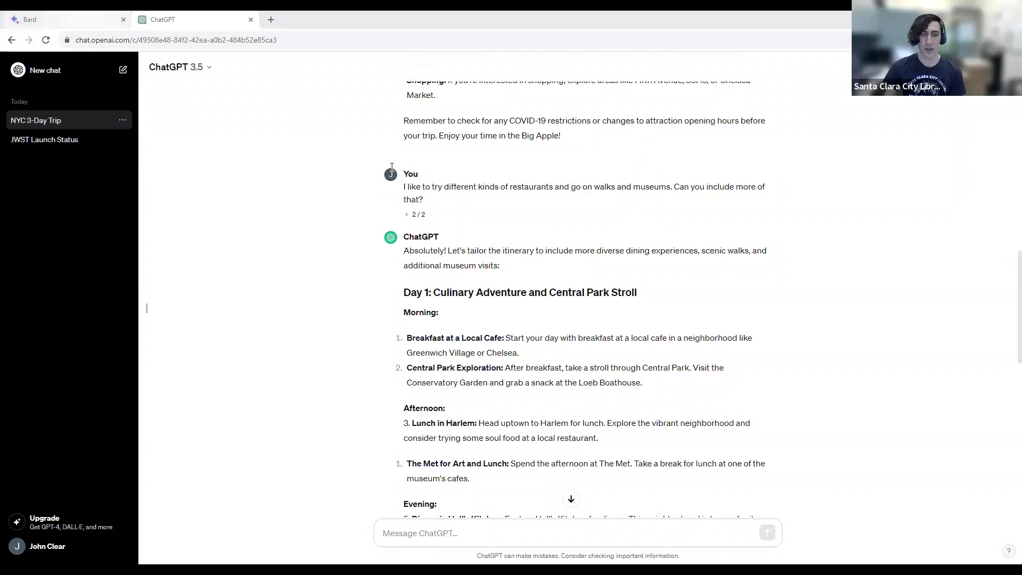
Switch to Bard and submit the prompt "can you please generate a resume template" in the empty chat
left_click(91, 15)
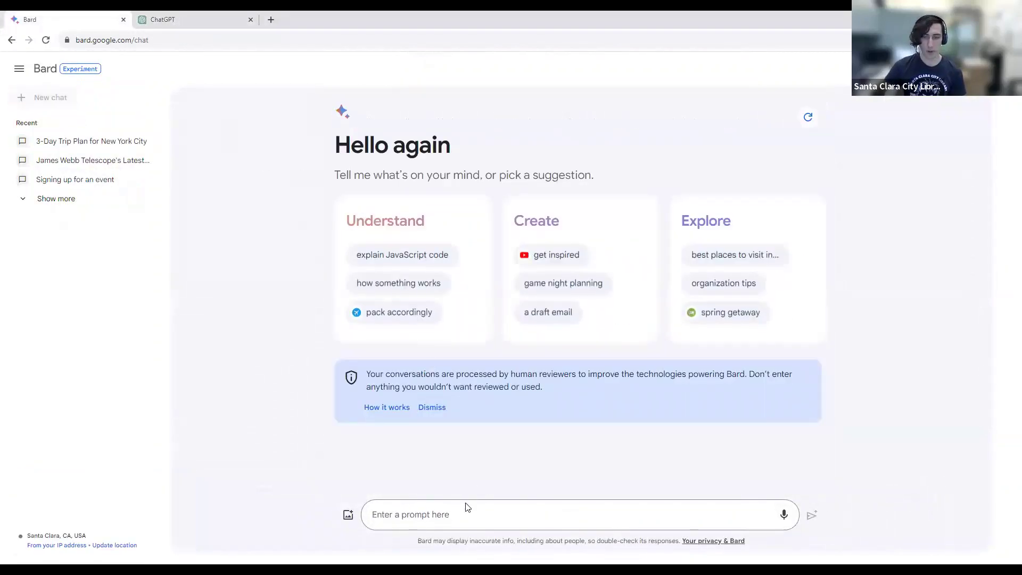
left_click(465, 510)
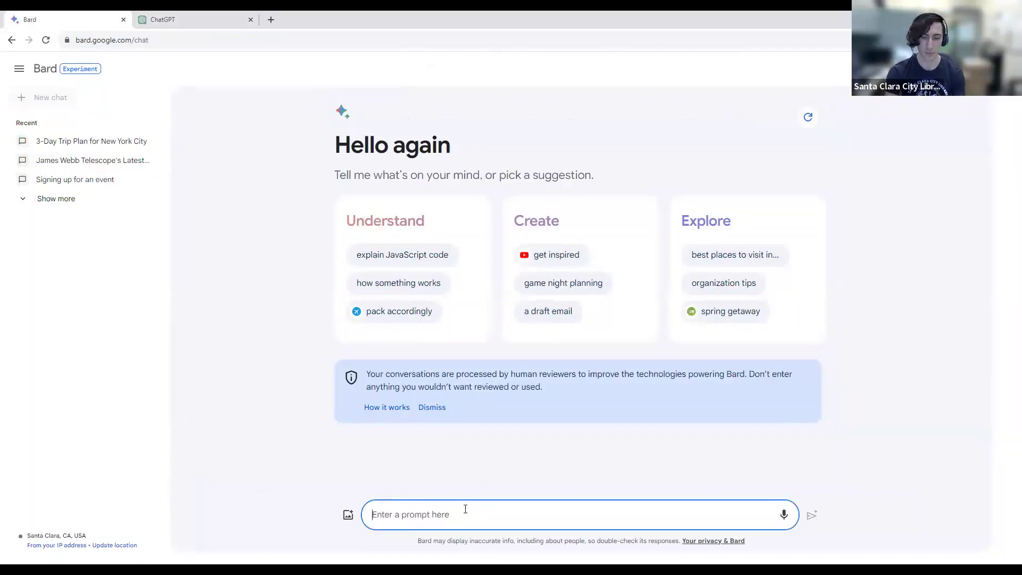
type("can you ")
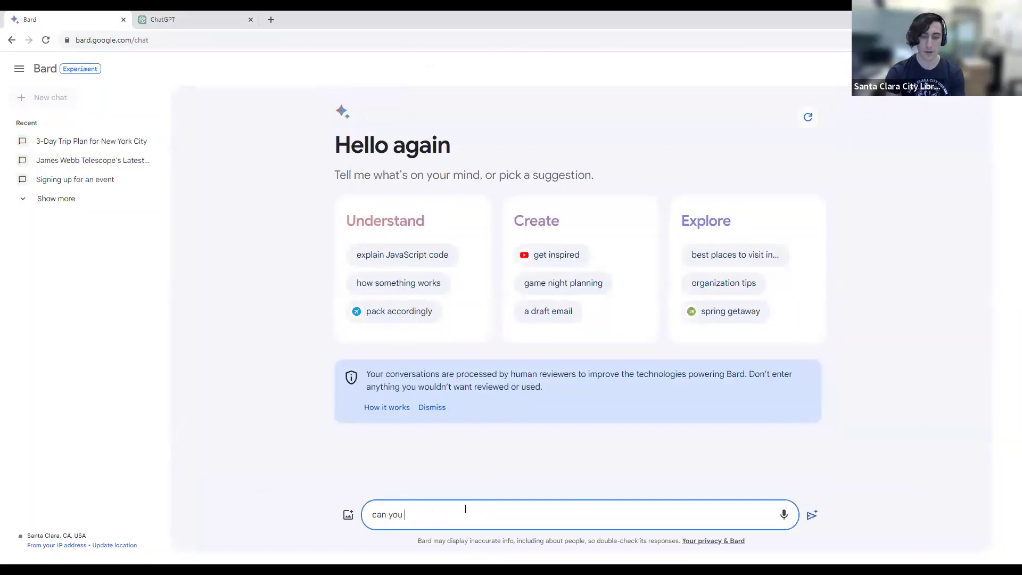
type("please generate")
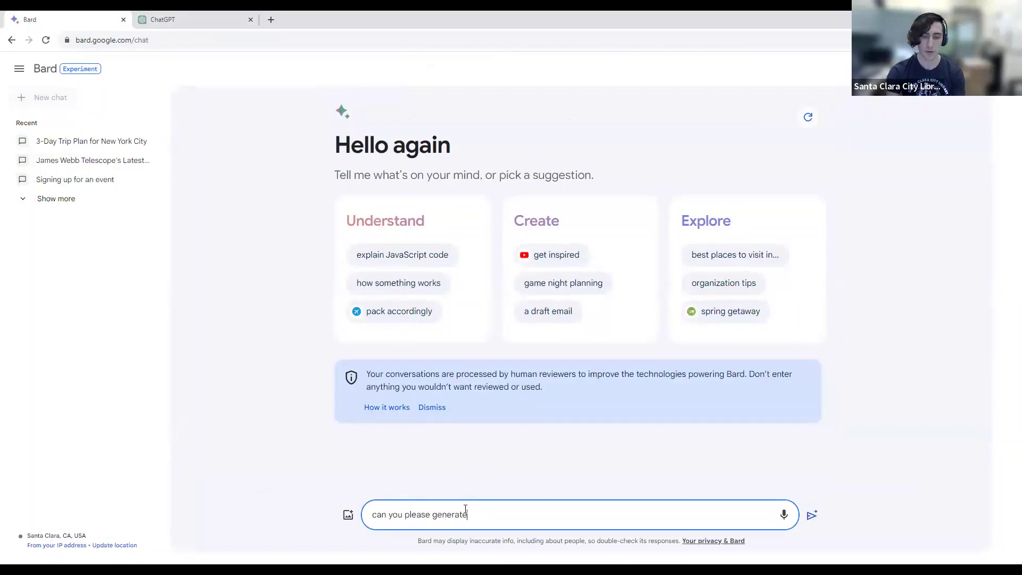
type(" a resume template")
key("BackSpace")
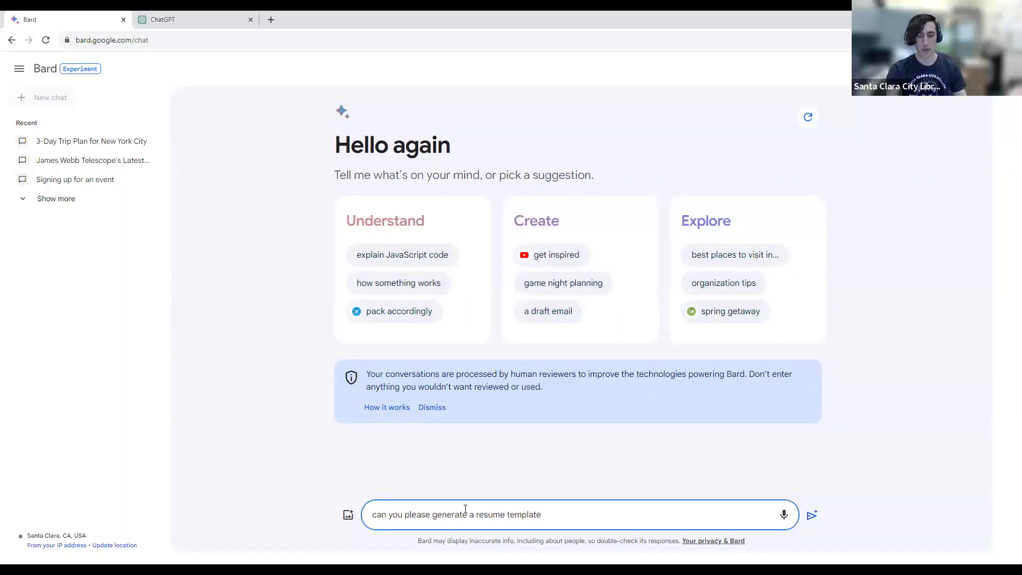
key("Return")
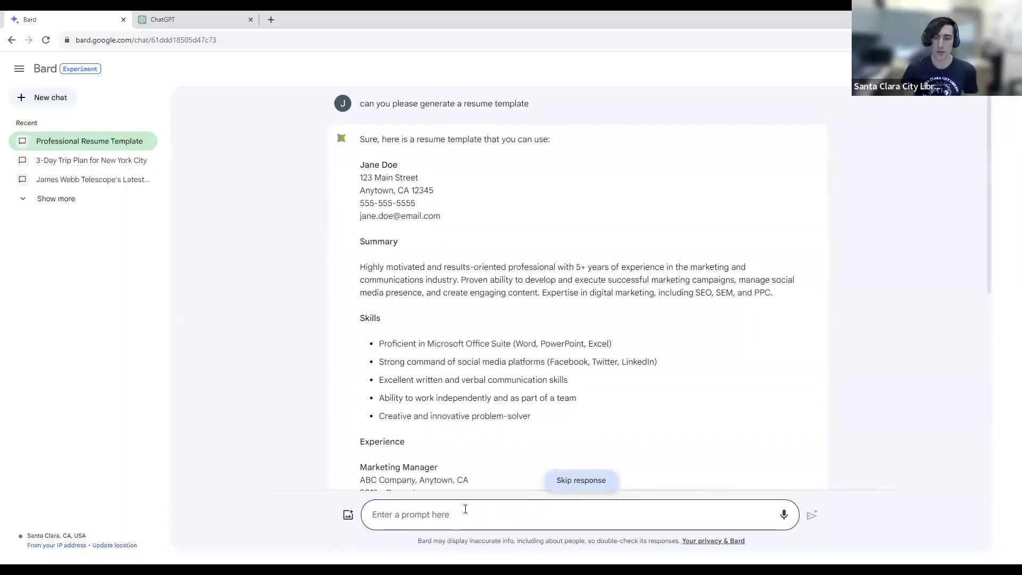
Read through the generated resume template and submit the follow-up "I'd like to include software projects i've worked on"
scroll(283, 309, "down", 5)
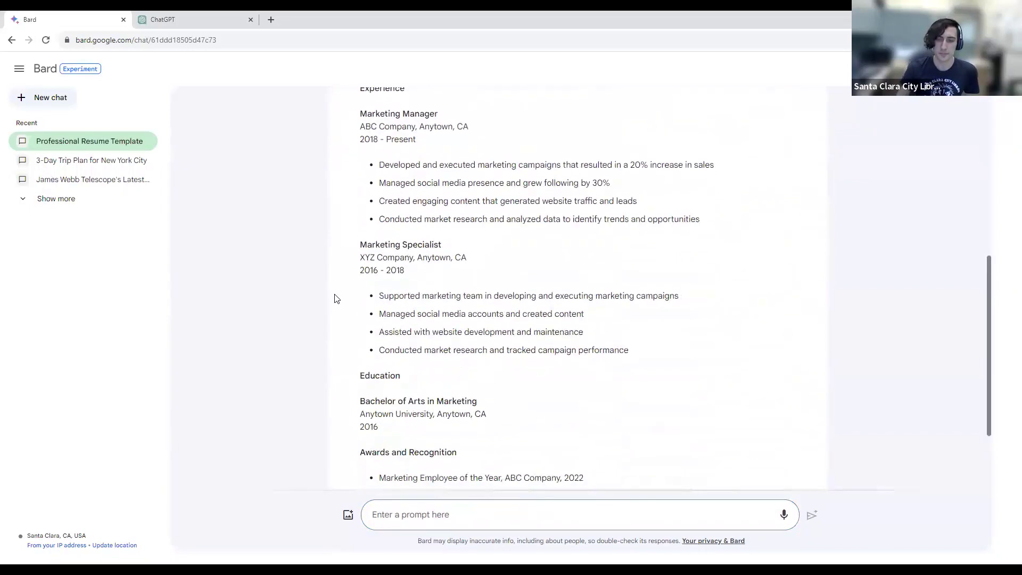
scroll(410, 170, "down", 1)
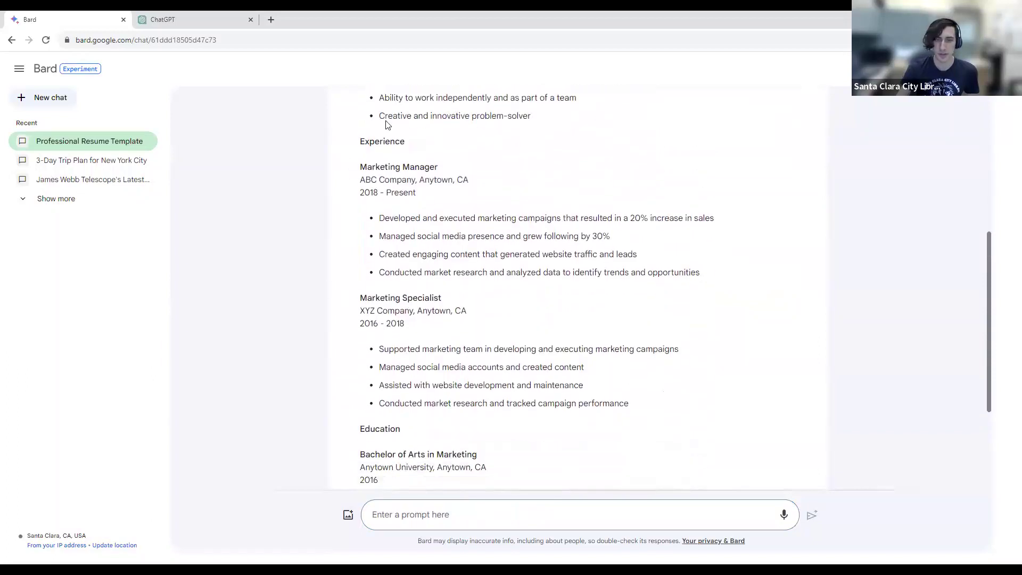
scroll(490, 200, "up", 4)
scroll(393, 377, "down", 7)
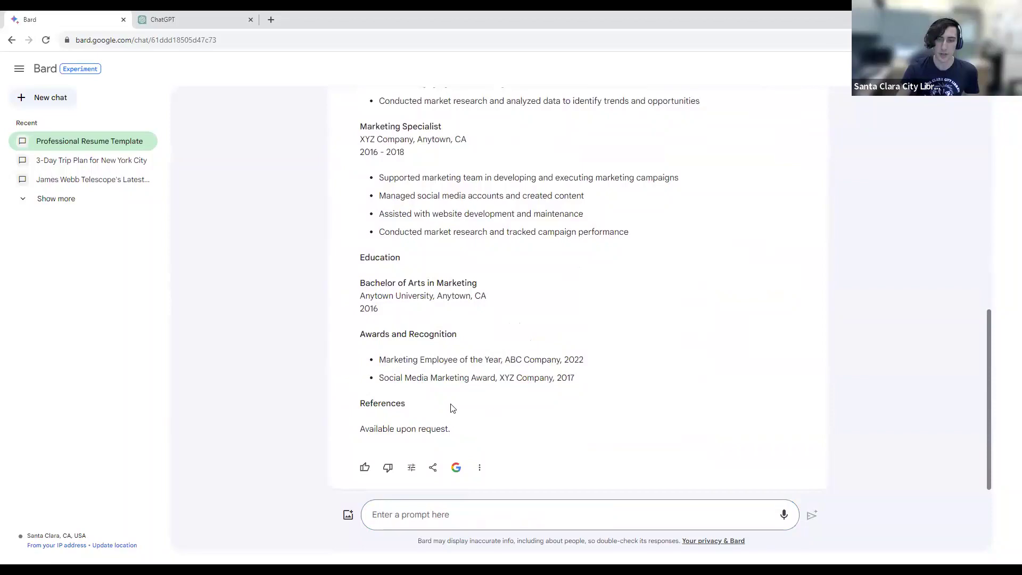
left_click(496, 513)
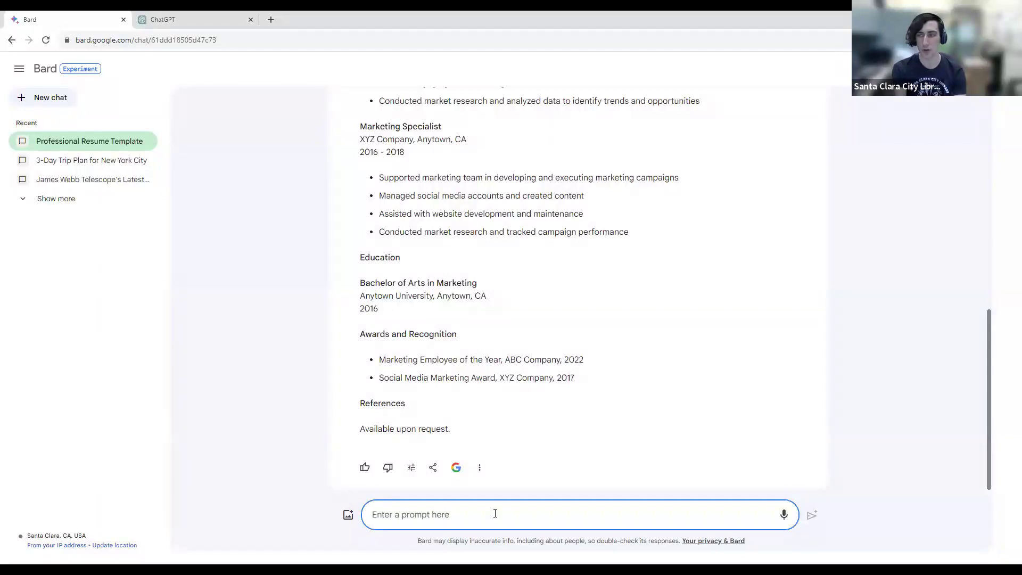
type("d")
key("BackSpace")
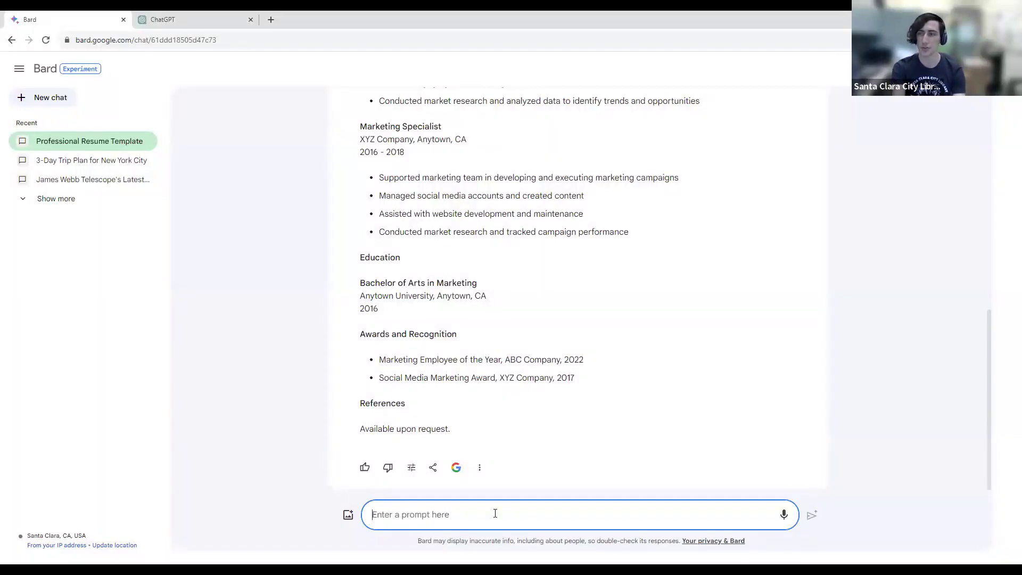
type("I'd like to include ")
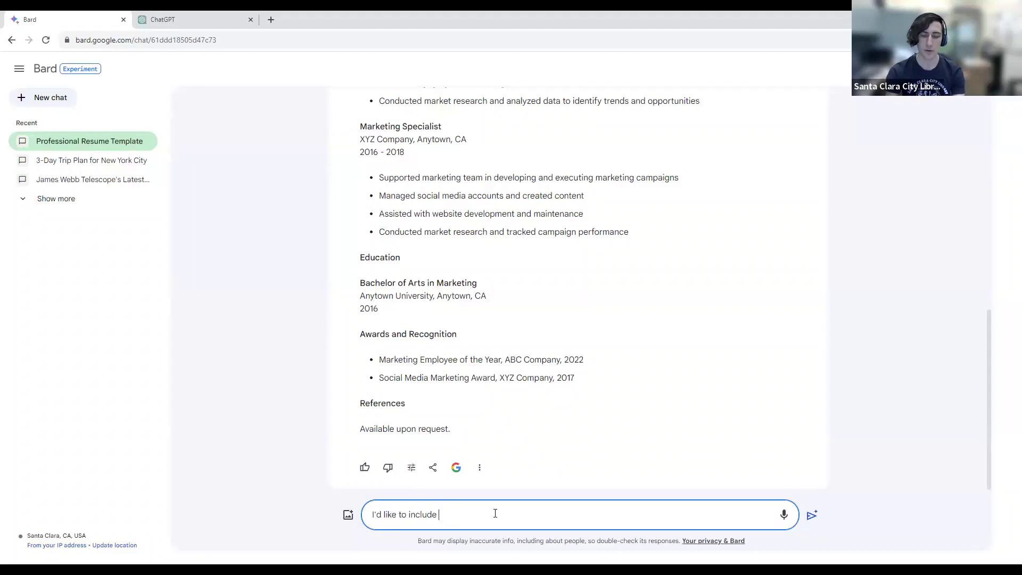
type("software projects i've worked one")
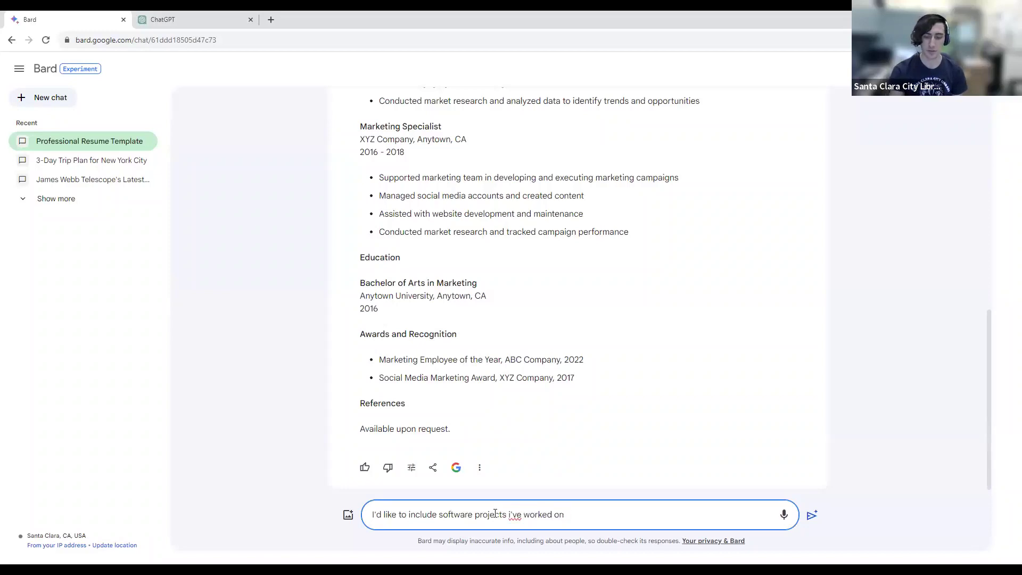
key("Return")
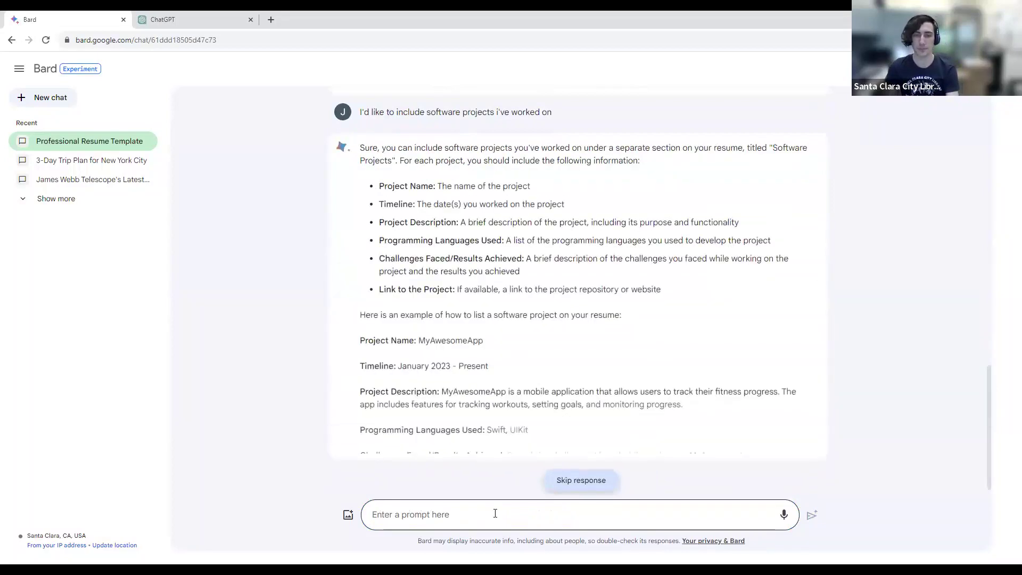
Examine the recommended software project fields and the example project in Bard's answer, and briefly revisit the ChatGPT trip chat
left_click_drag(662, 309, 370, 203)
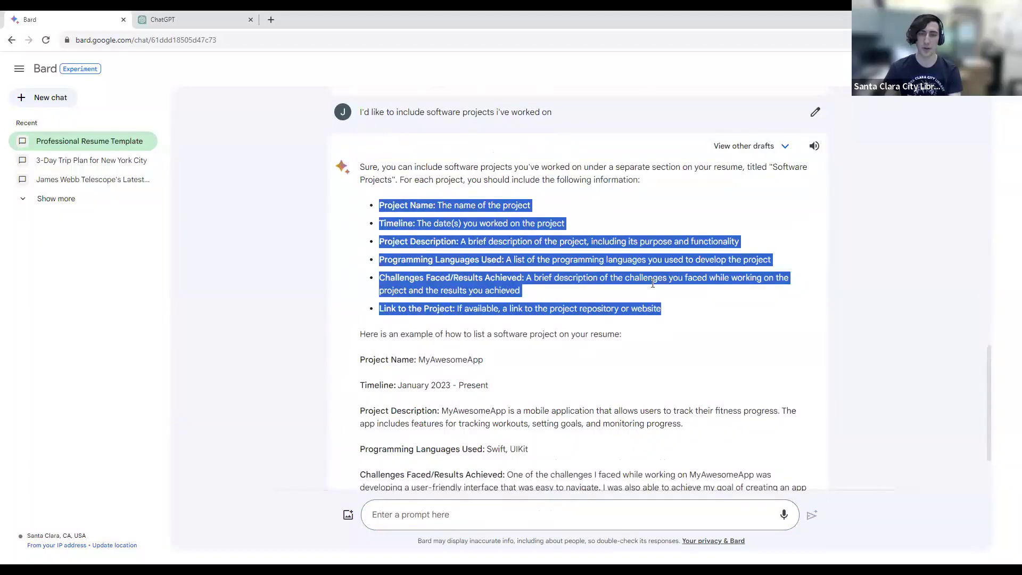
left_click(694, 302)
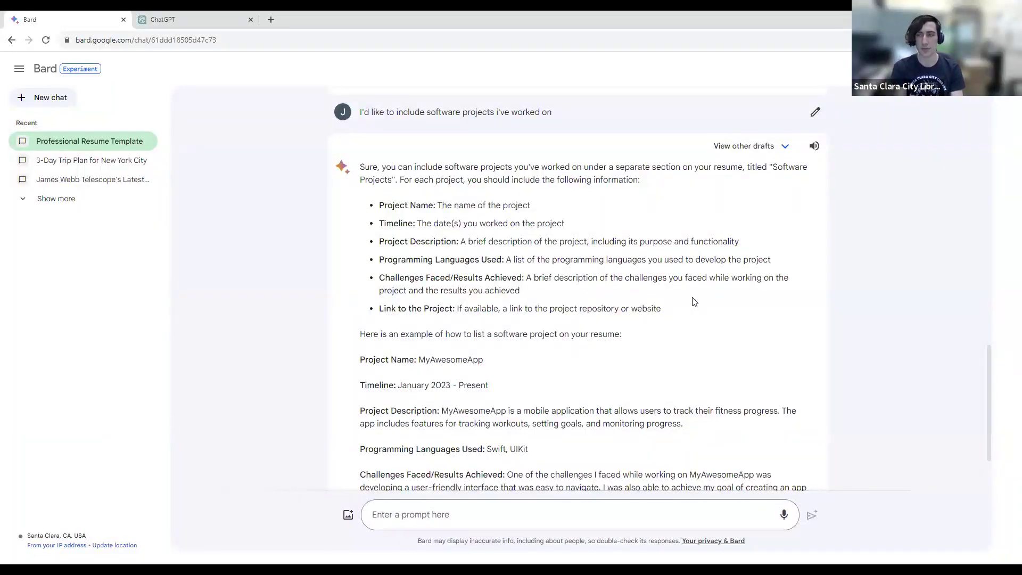
left_click(521, 512)
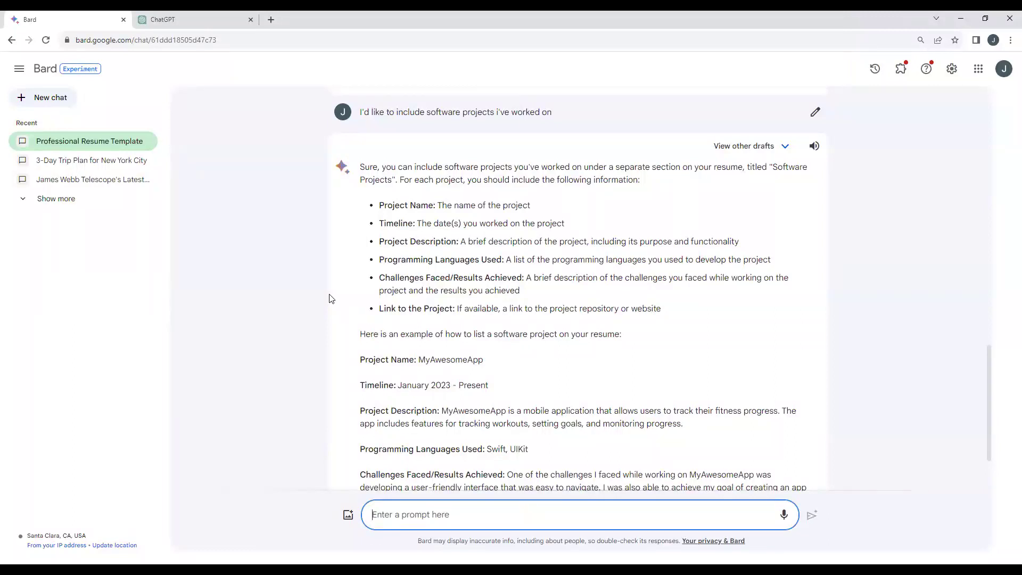
scroll(312, 390, "down", 2)
scroll(299, 370, "up", 1)
scroll(301, 371, "down", 1)
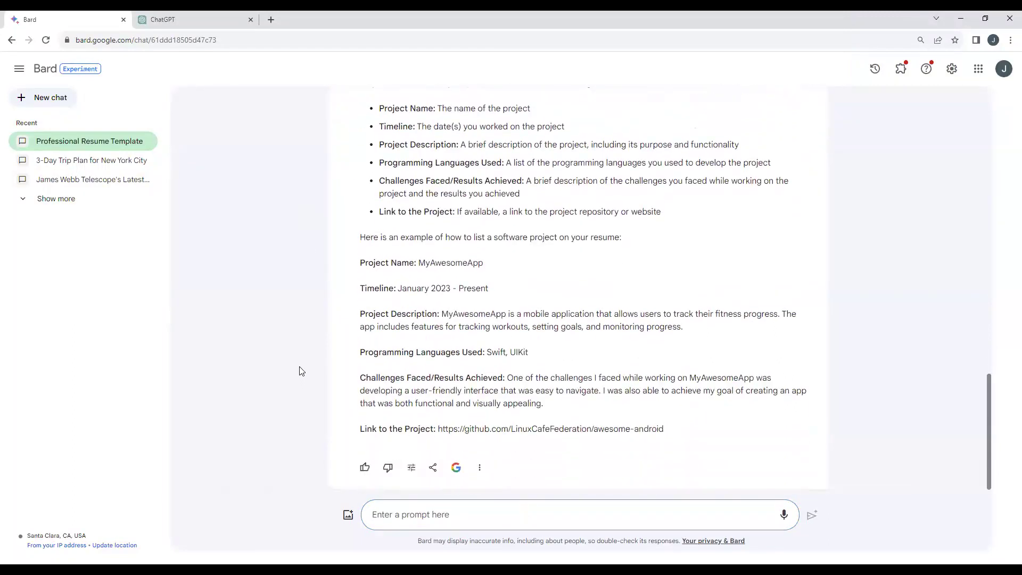
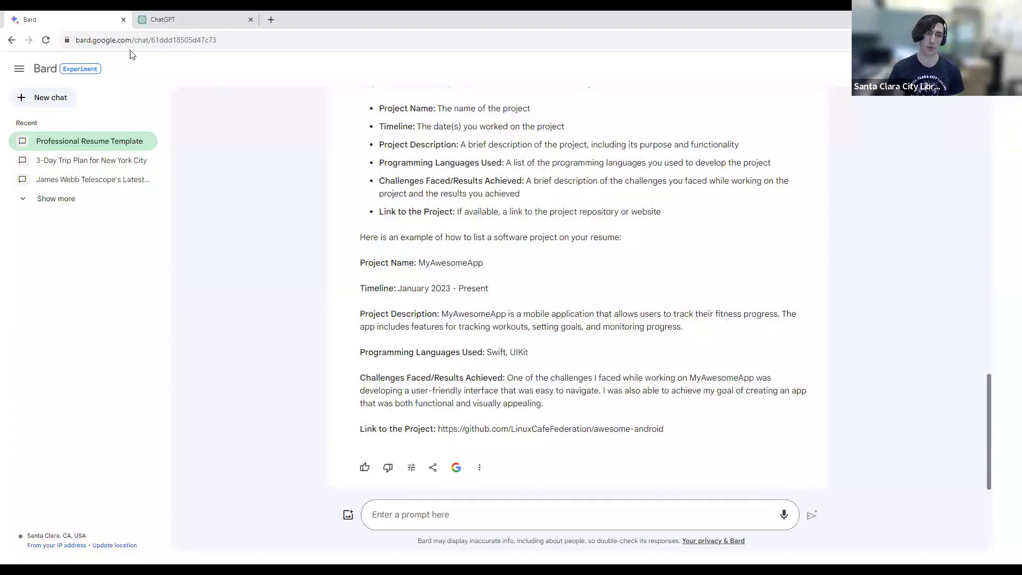
left_click(177, 16)
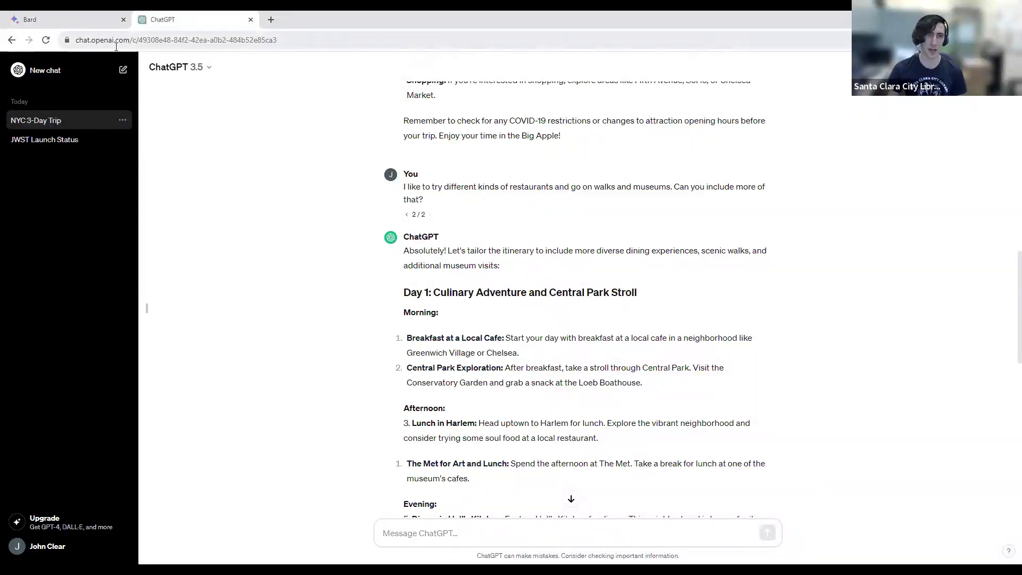
left_click(96, 14)
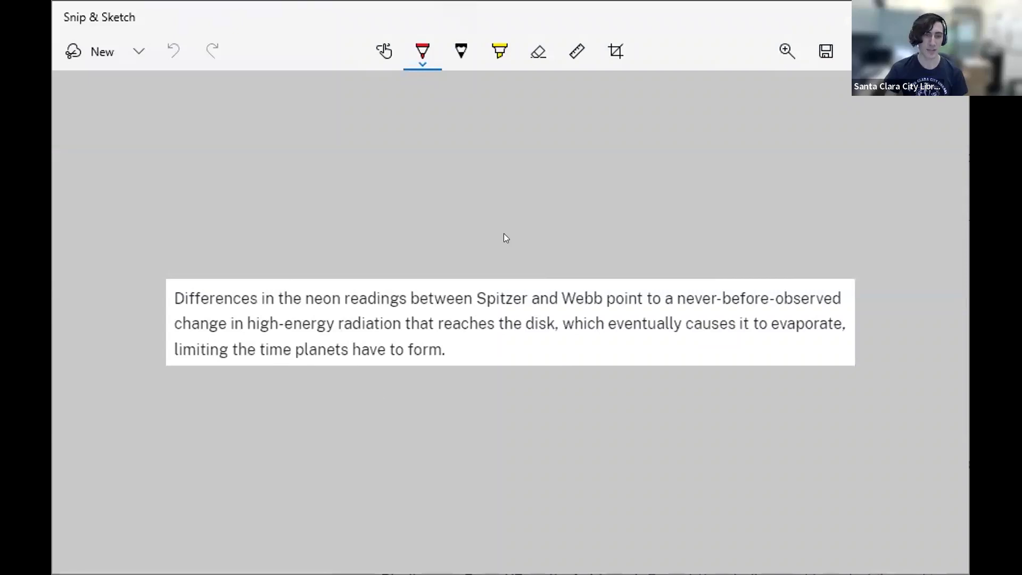
left_click(827, 52)
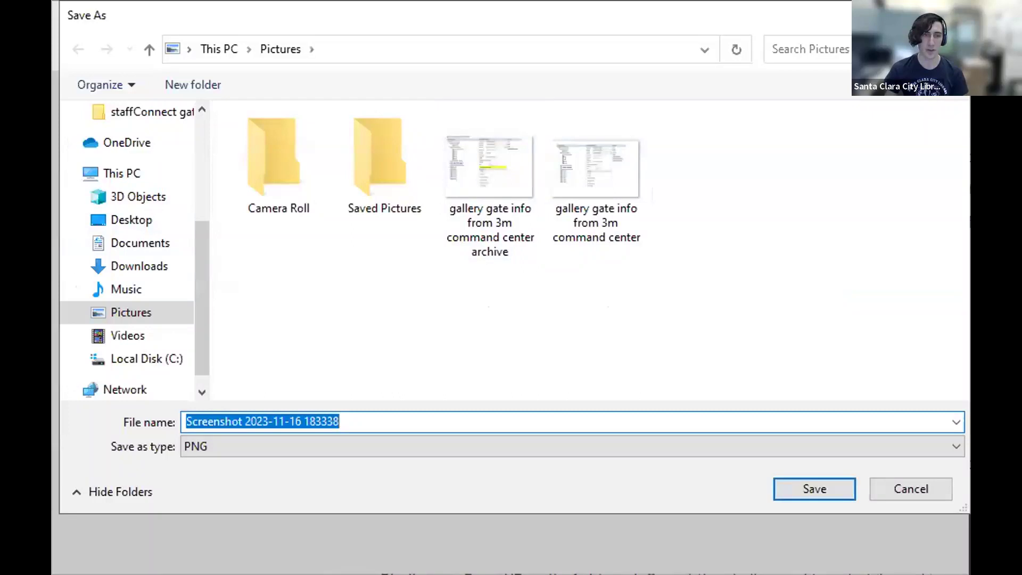
left_click(147, 260)
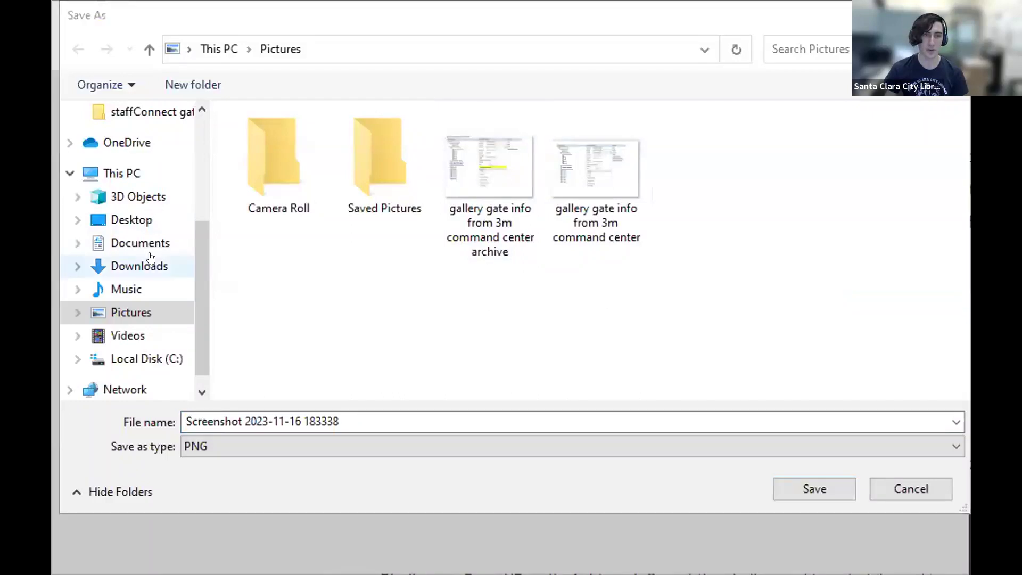
left_click(782, 481)
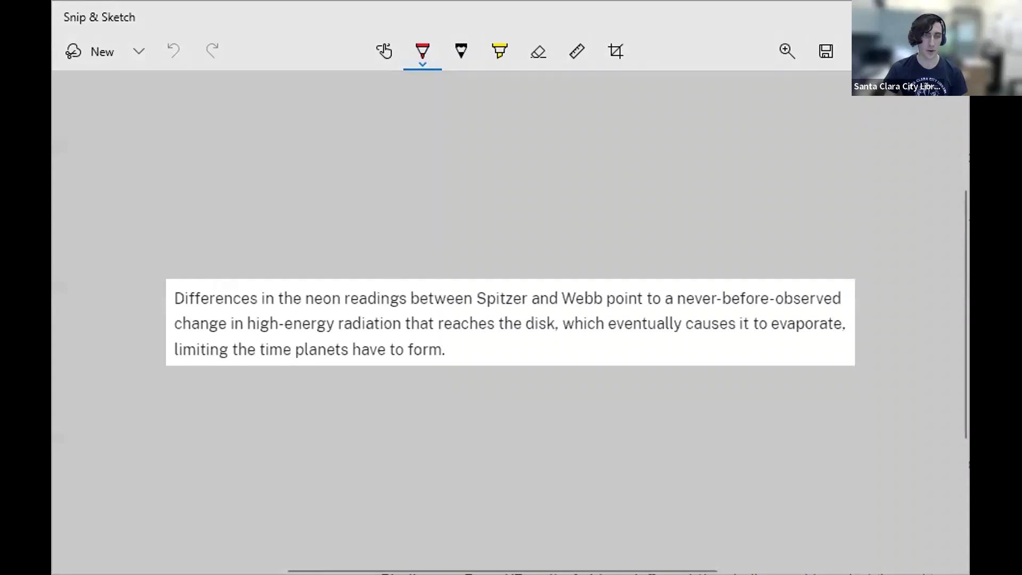
key("alt+Tab")
left_click(347, 515)
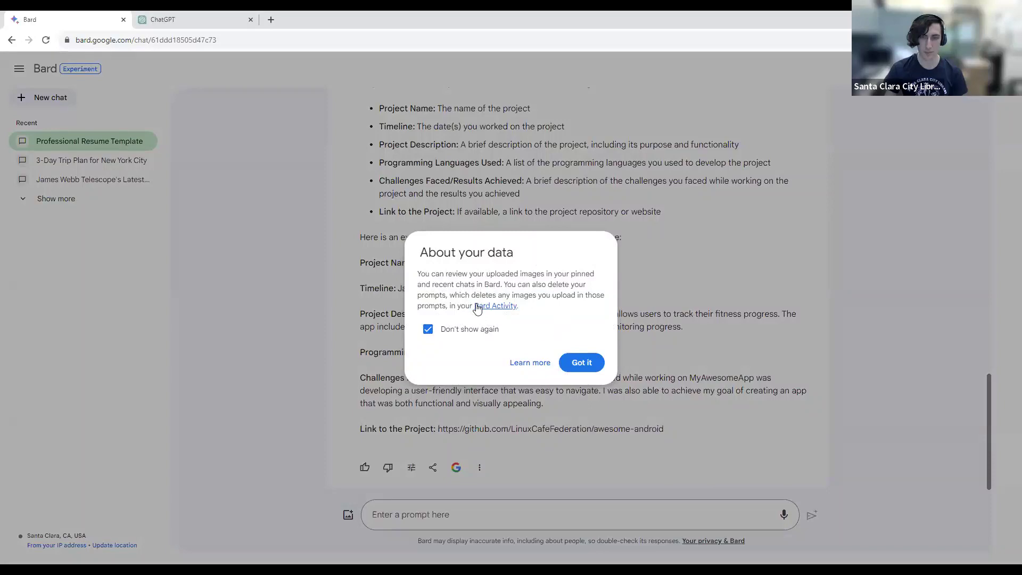
left_click(583, 364)
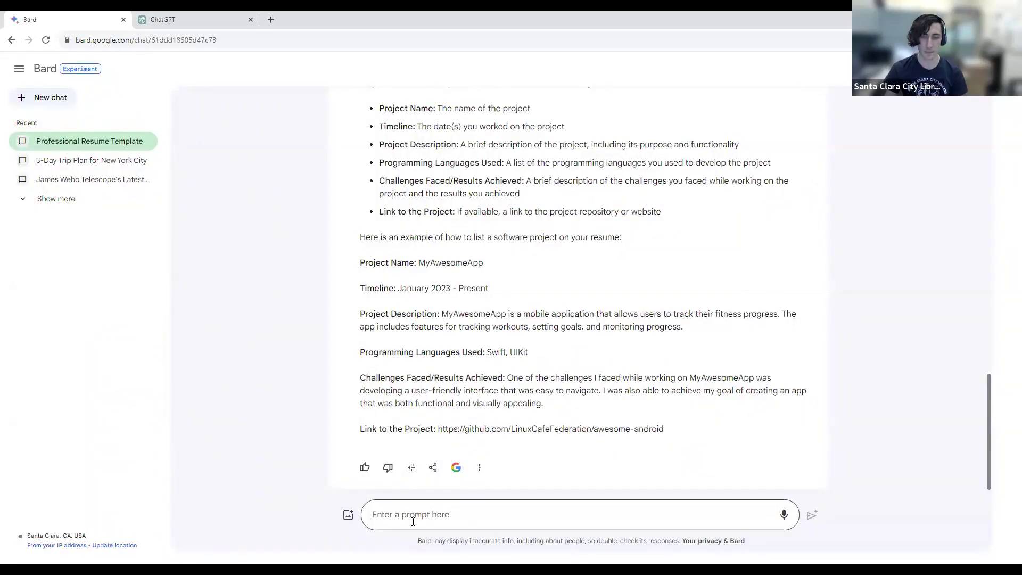
left_click(347, 514)
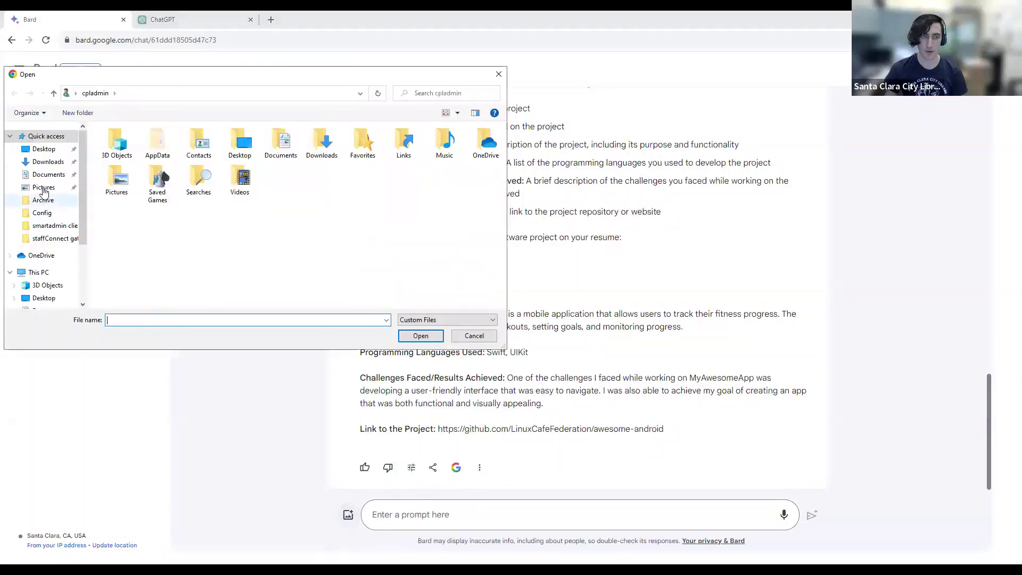
left_click(48, 161)
left_click(177, 159)
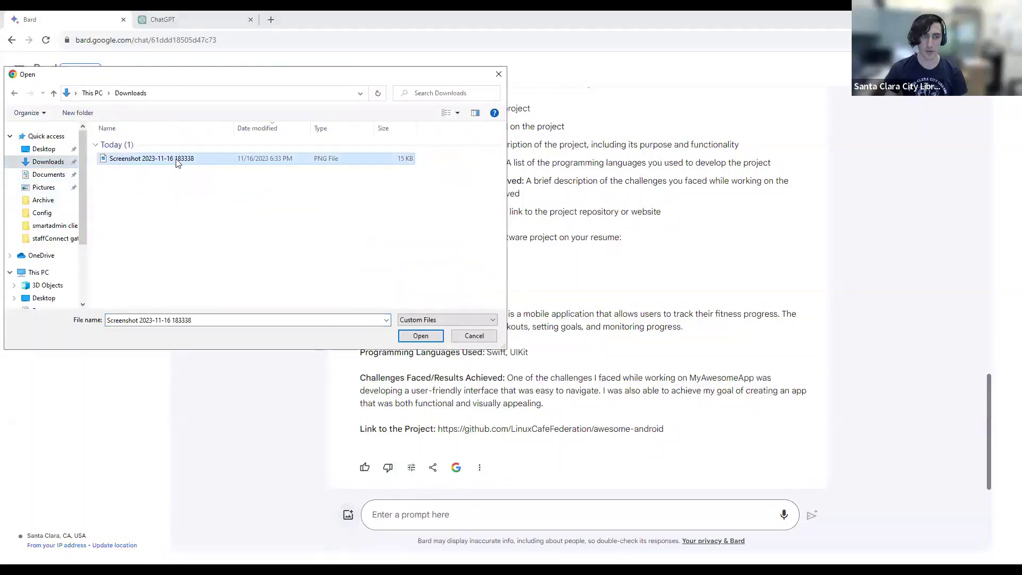
left_click(421, 336)
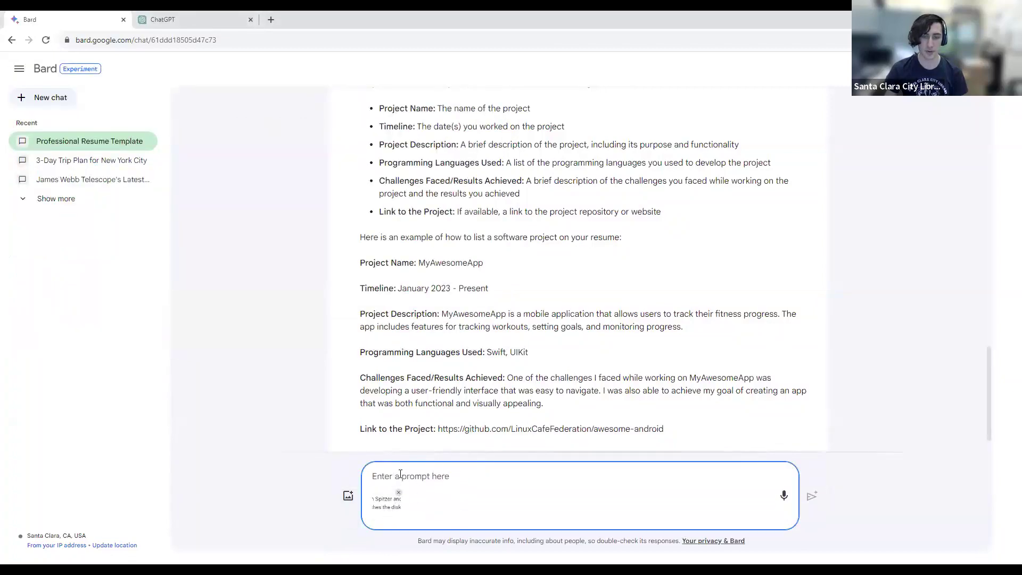
Submit the prompt "Please extract the text from this image" with the attached screenshot
left_click(311, 401)
scroll(311, 401, "down", 1)
left_click(426, 475)
type("Please ")
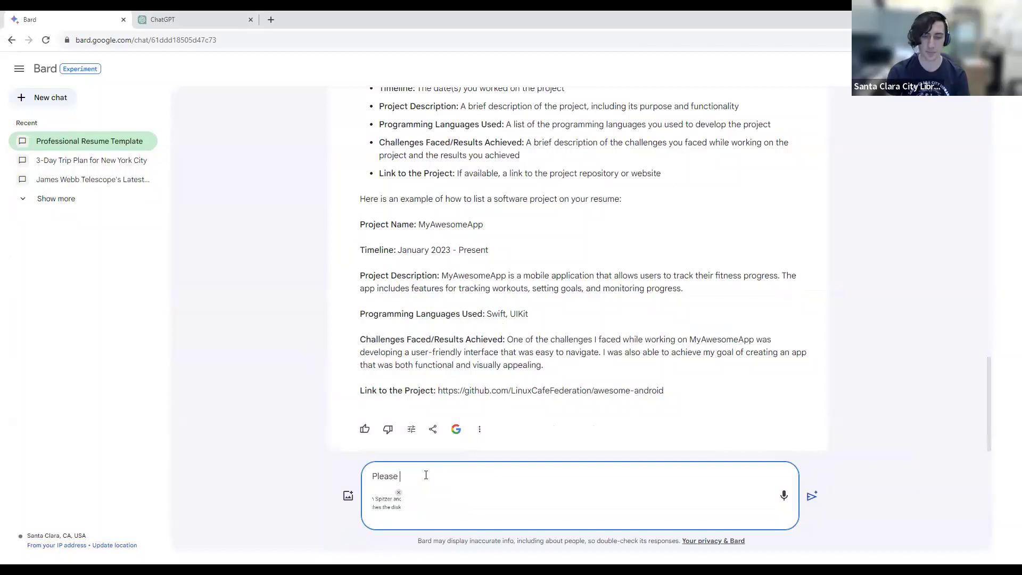
type("extract the text ")
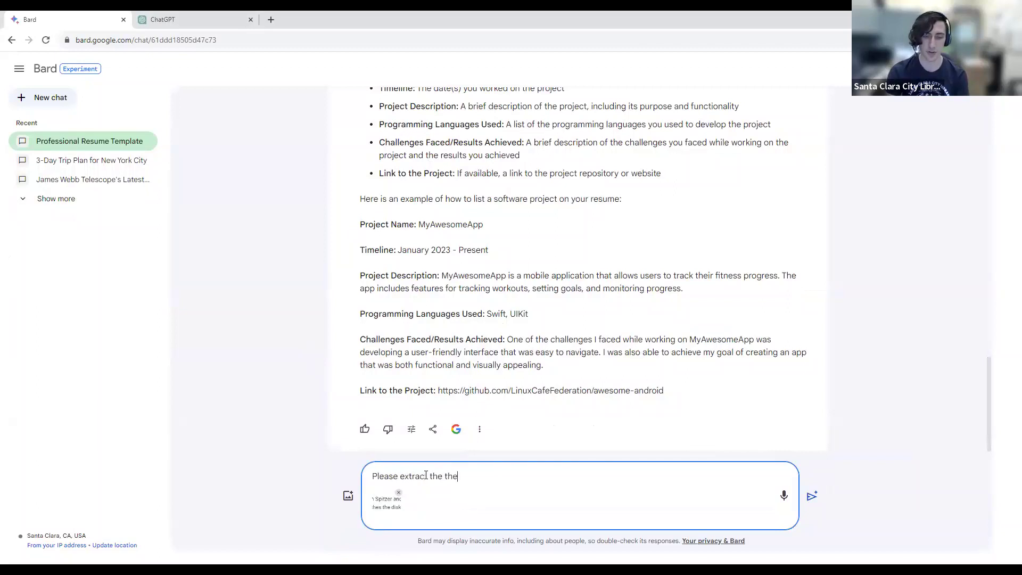
type("from this image")
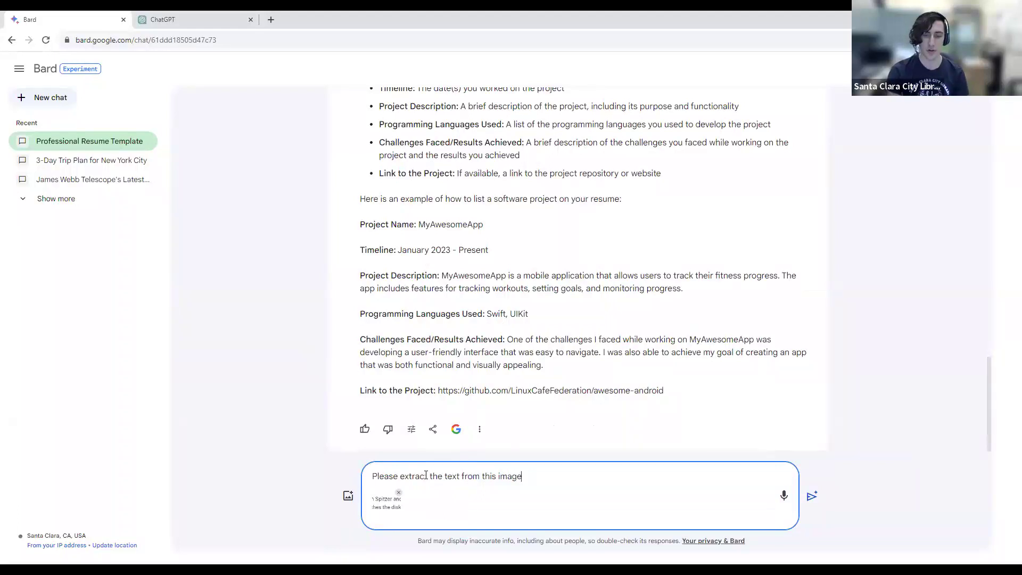
key("Return")
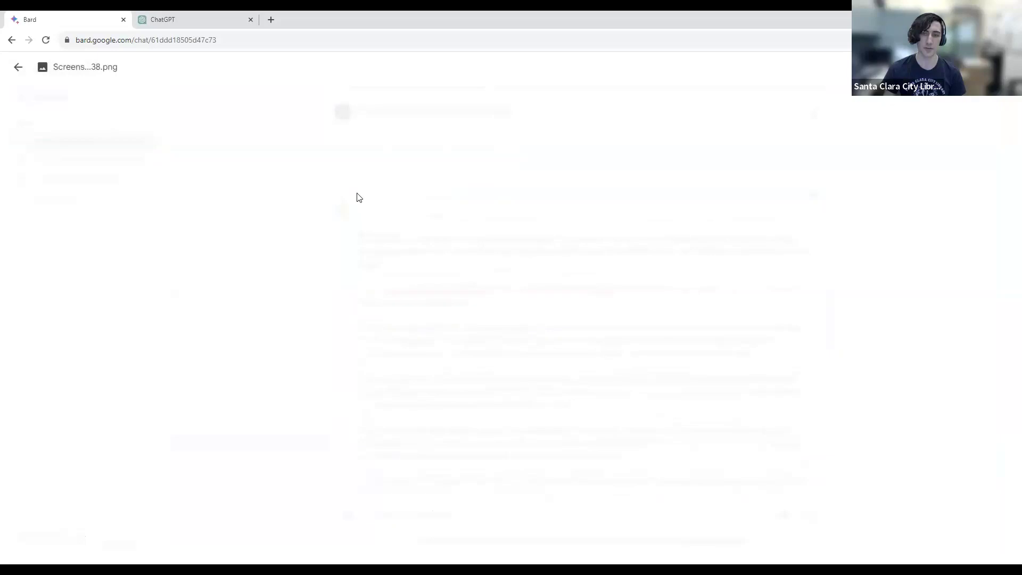
Close the image preview and compare Bard's extracted text and explanation with the wording in the uploaded screenshot
left_click(18, 67)
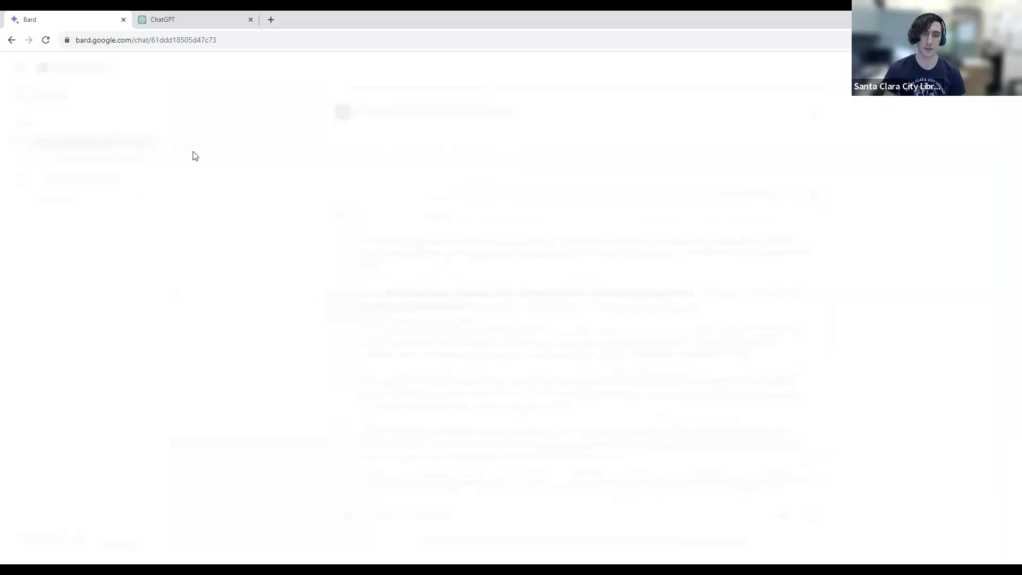
left_click_drag(382, 269, 361, 241)
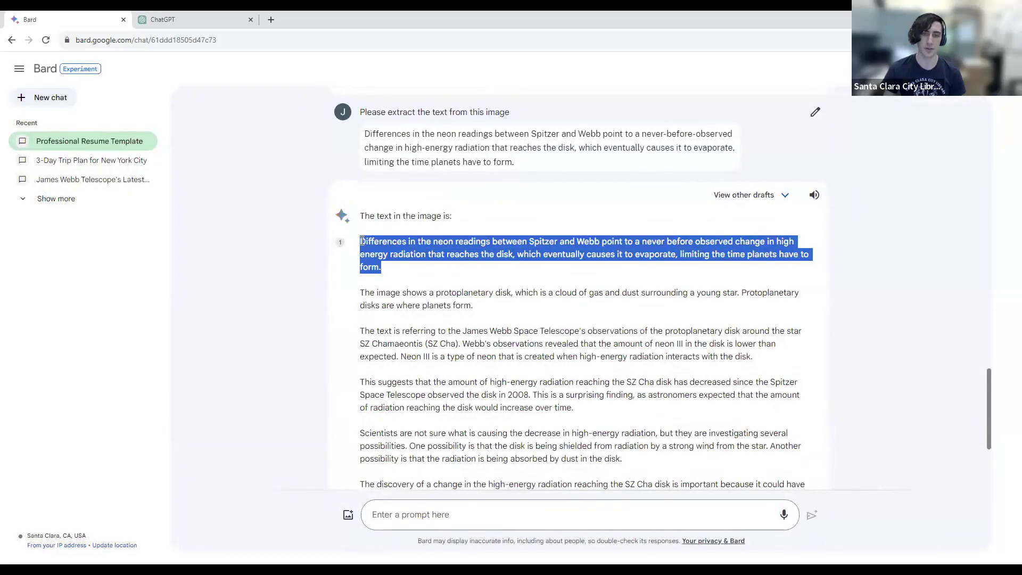
left_click(515, 265)
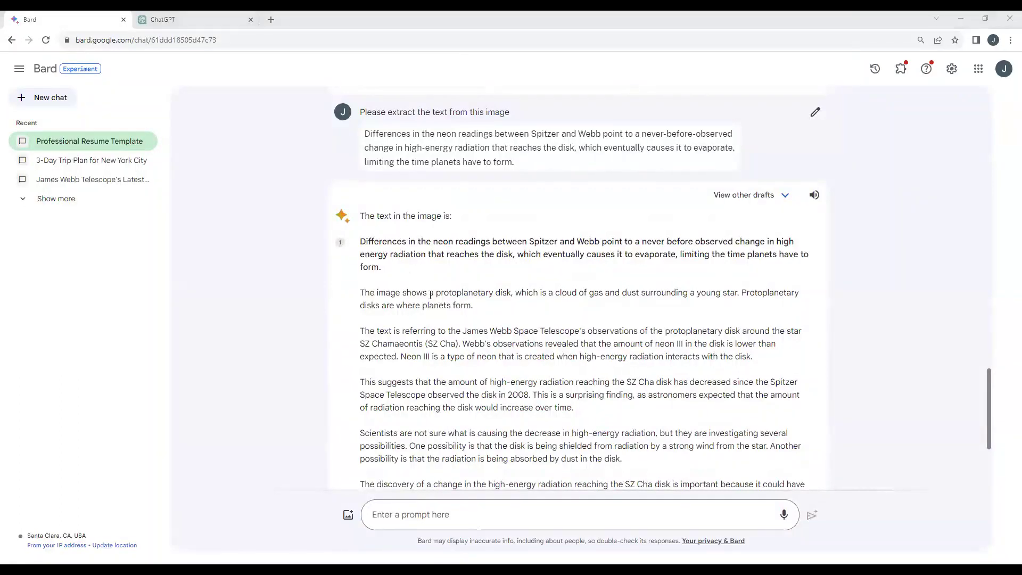
left_click(490, 323)
scroll(485, 320, "down", 1)
scroll(485, 331, "down", 1)
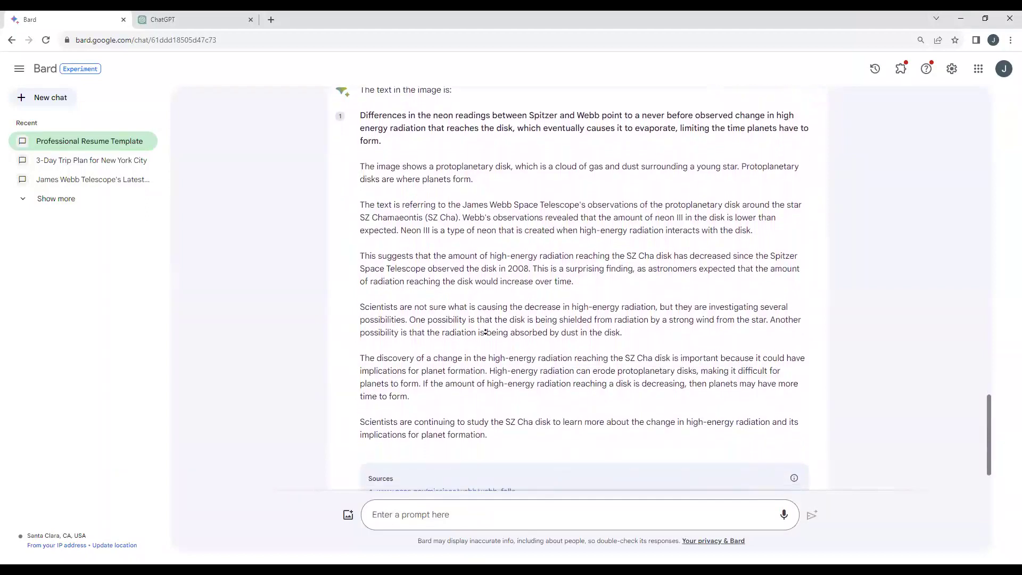
left_click(472, 312)
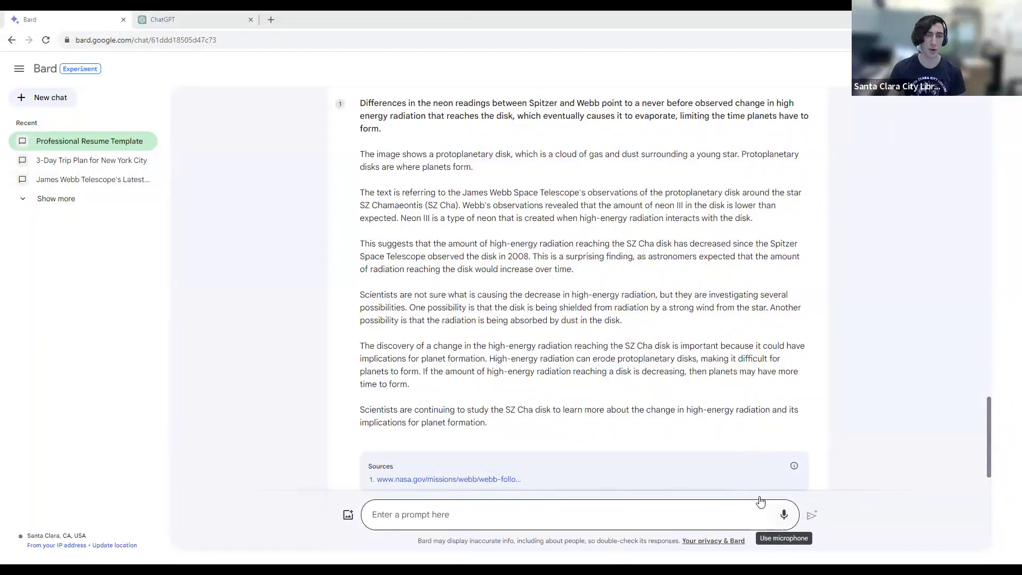
Revisit the ChatGPT trip chat, and look back through the software projects and image extraction answers in Bard
left_click(197, 15)
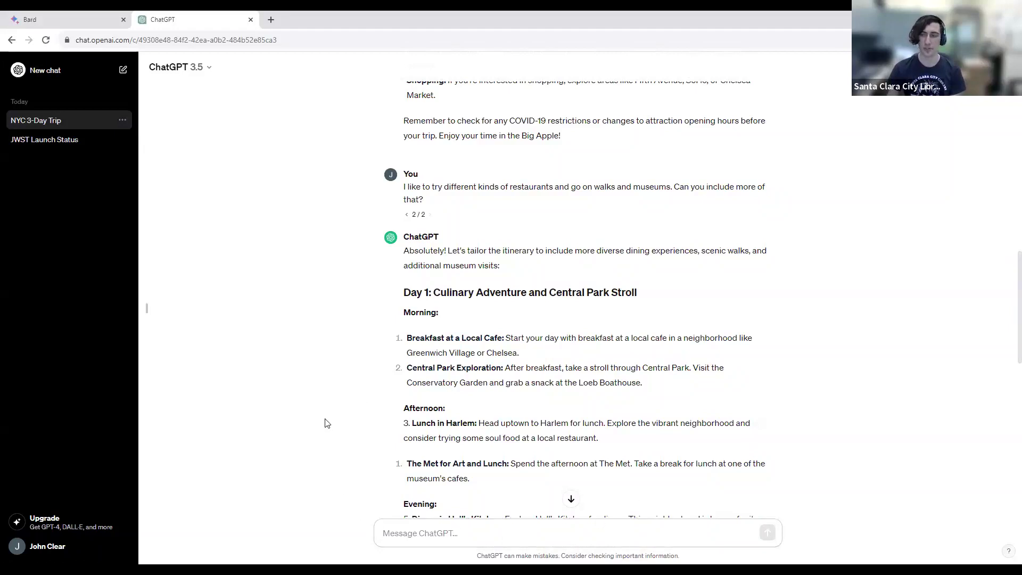
left_click(66, 15)
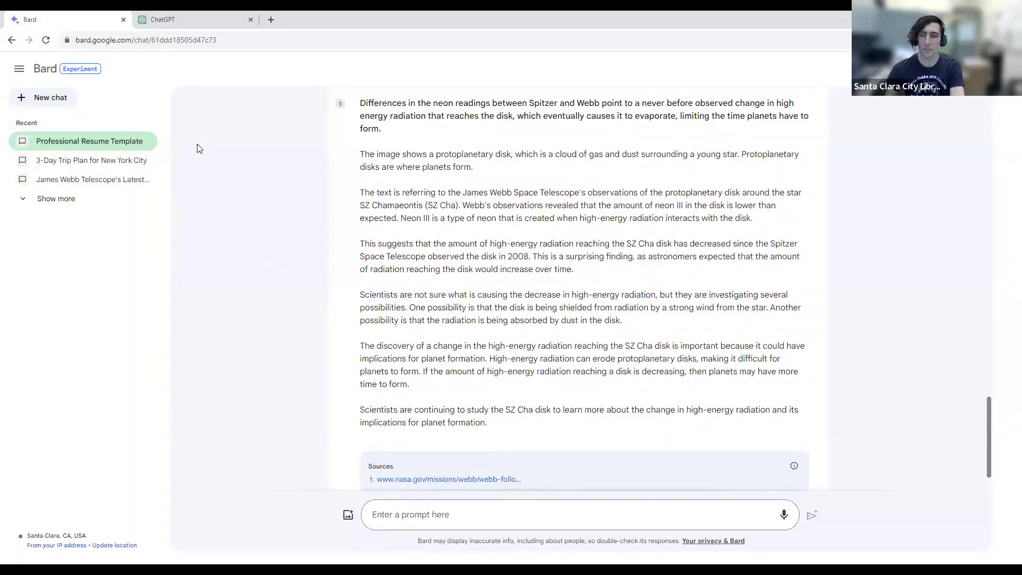
scroll(291, 311, "down", 1)
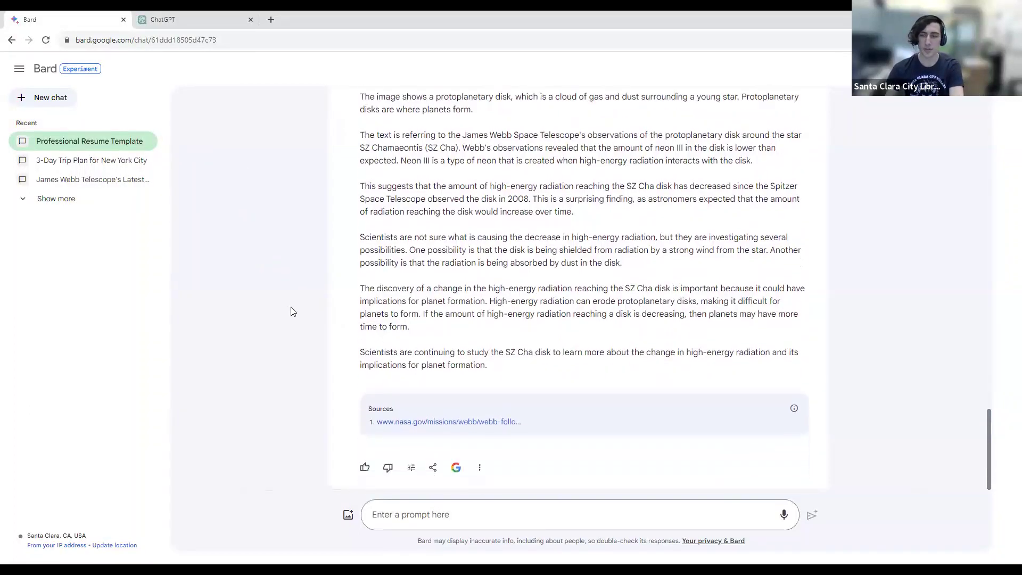
scroll(324, 276, "up", 6)
scroll(544, 234, "up", 10)
scroll(527, 259, "down", 4)
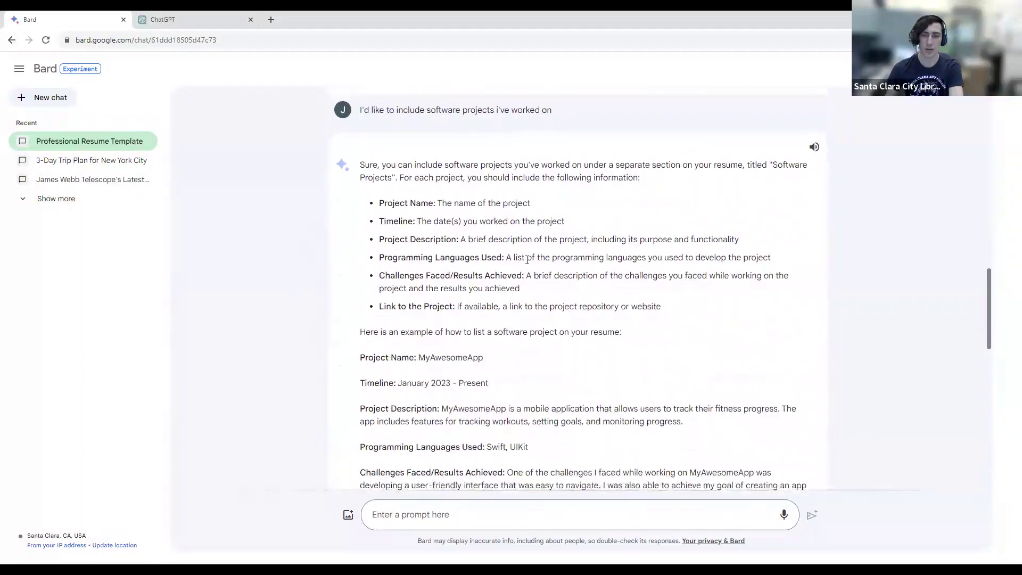
scroll(527, 260, "down", 4)
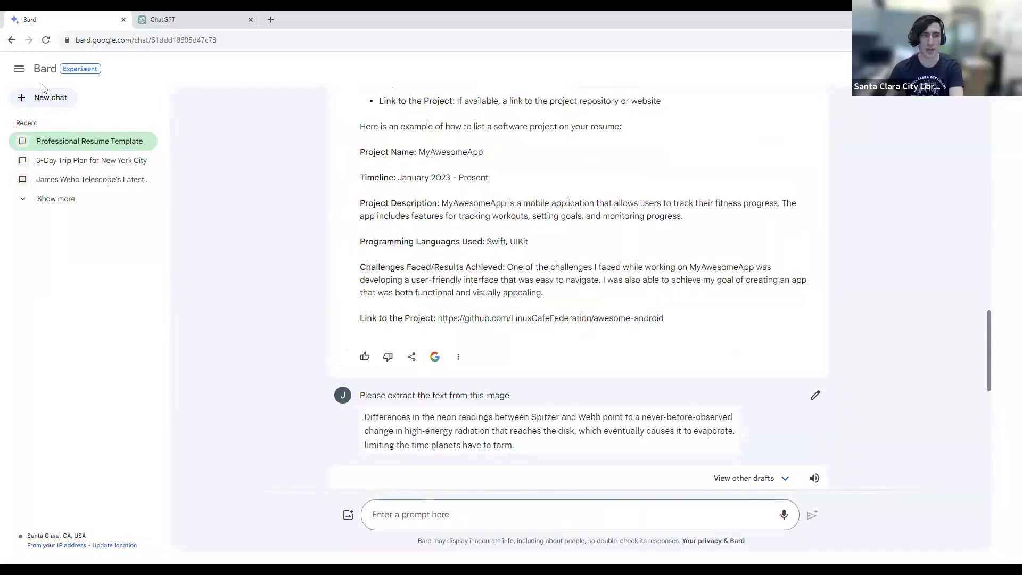
Switch to ChatGPT and start a new chat
left_click(171, 12)
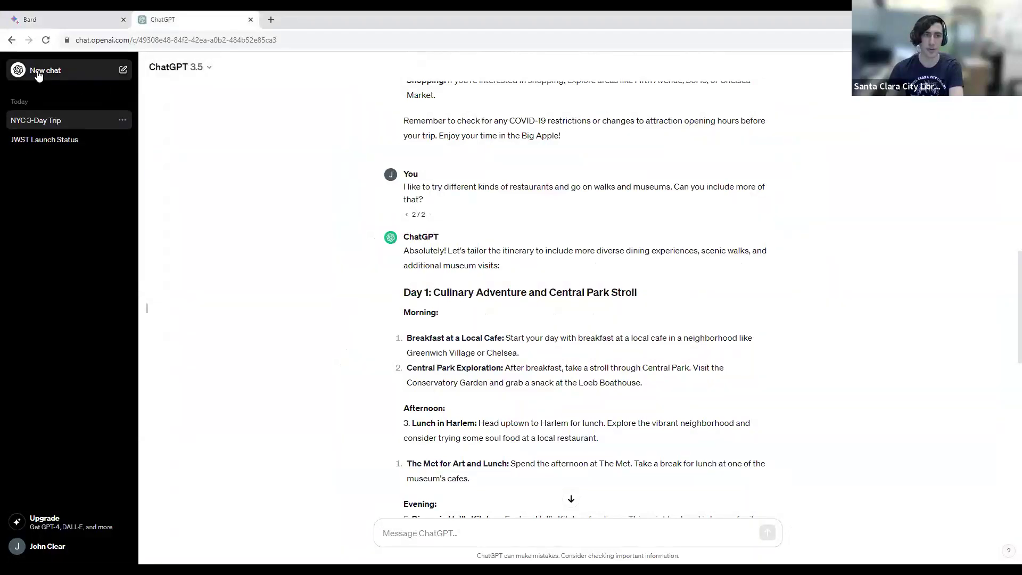
left_click(87, 76)
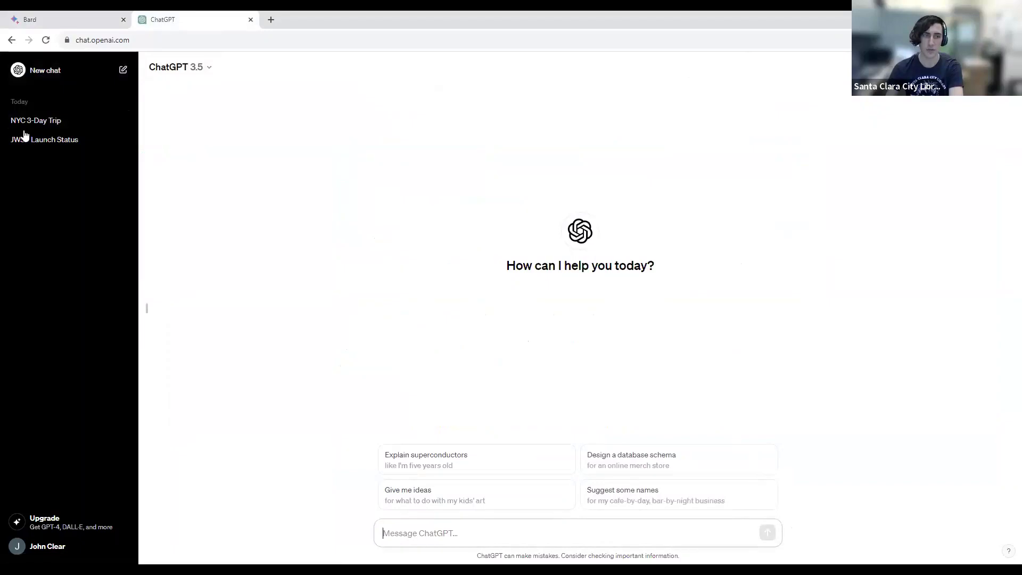
Return to Bard, expand the recent chats, and delete the James Webb Telescope chat
left_click(55, 16)
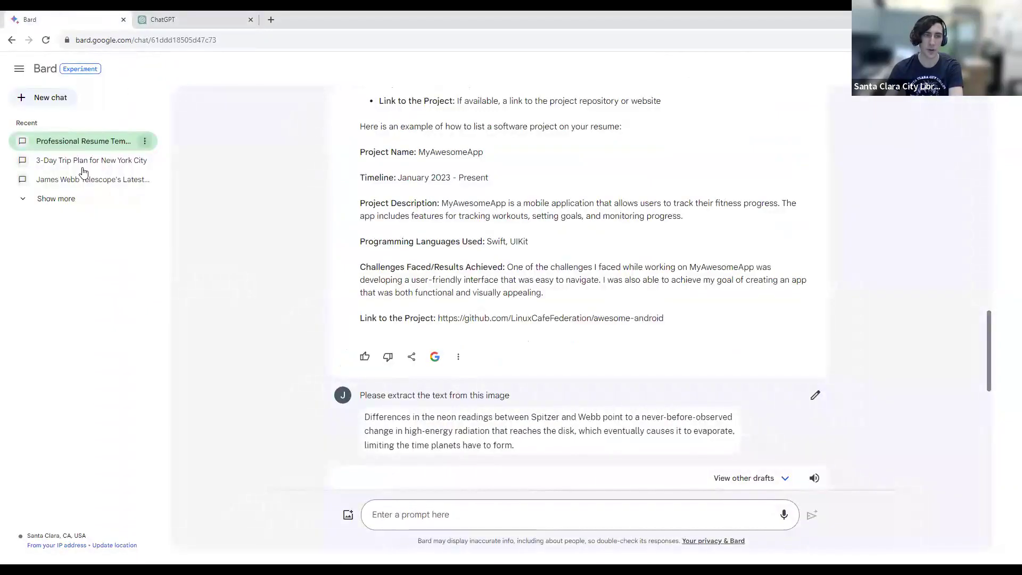
left_click(71, 204)
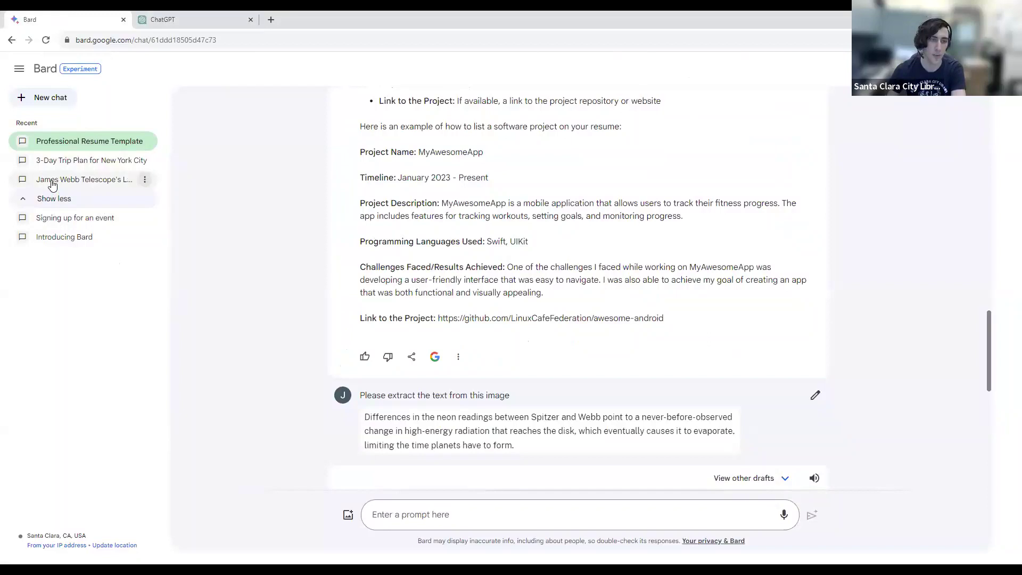
left_click(144, 180)
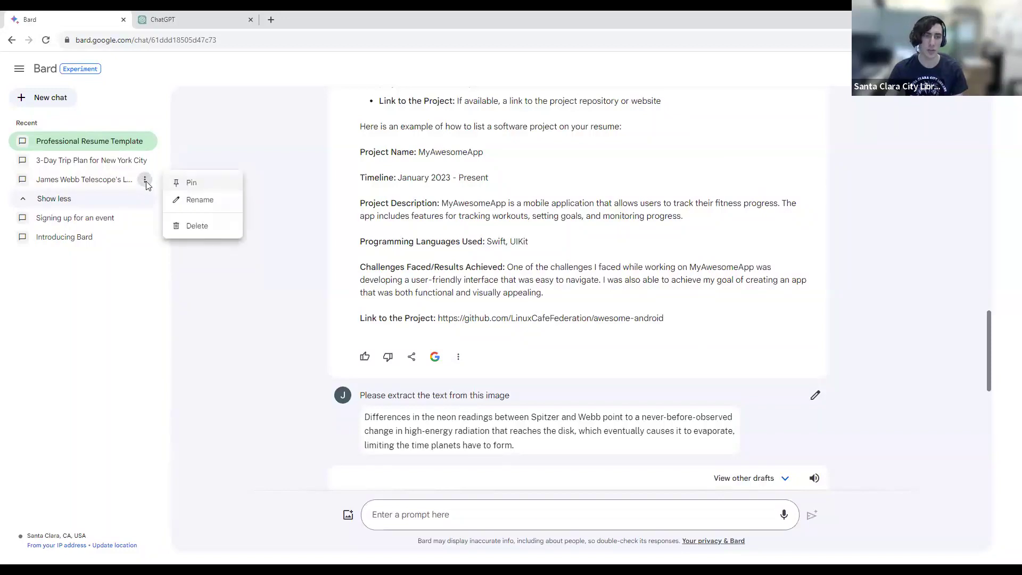
left_click(206, 230)
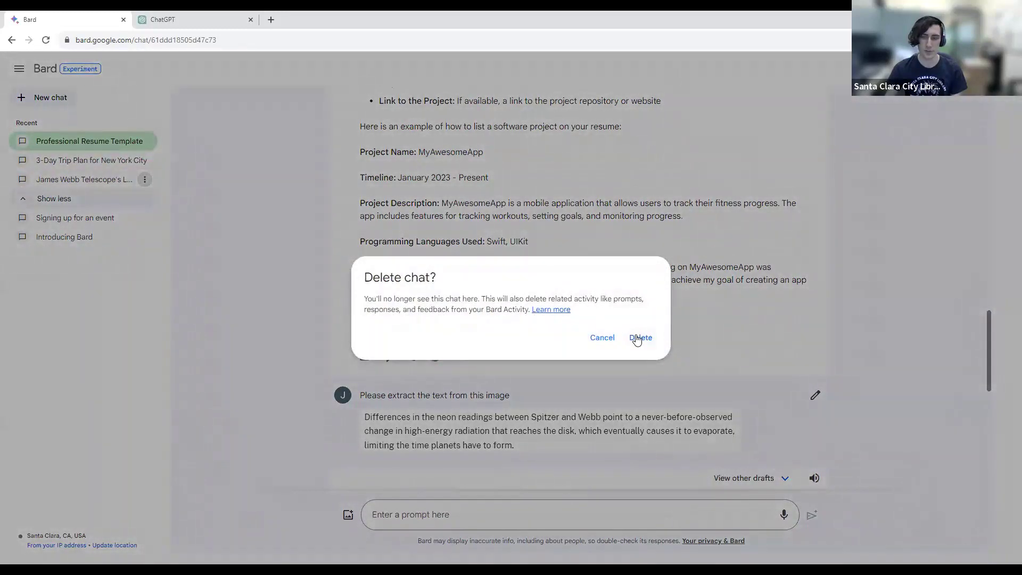
left_click(639, 338)
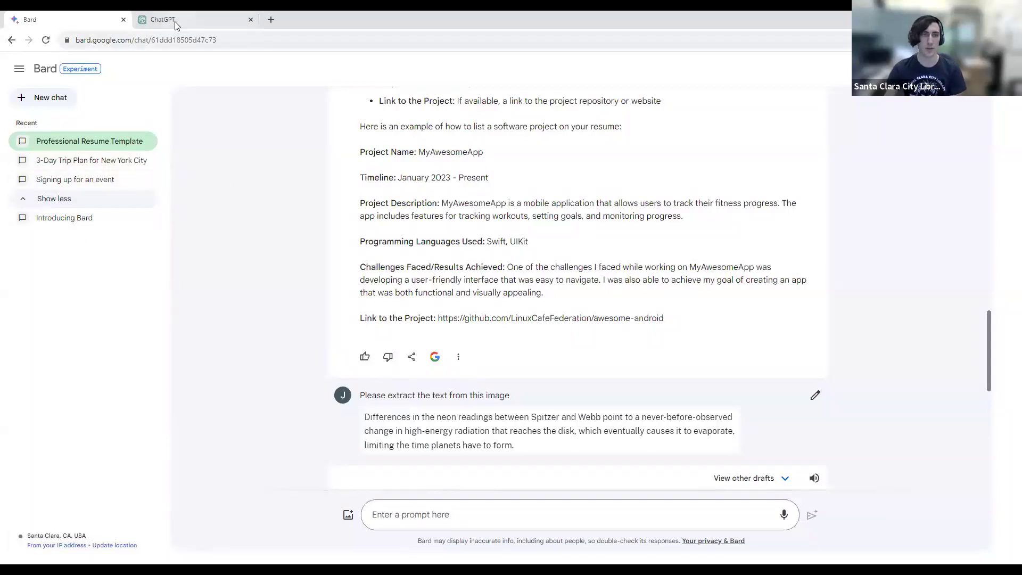
Switch to ChatGPT, open the "NYC 3-Day Trip" chat, and show its share, rename and delete options
left_click(195, 25)
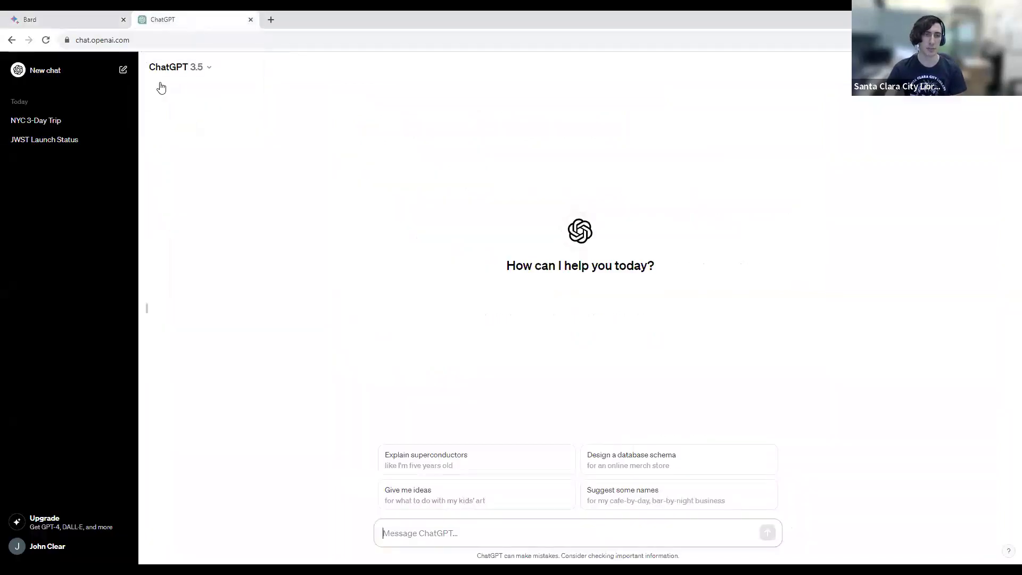
right_click(84, 124)
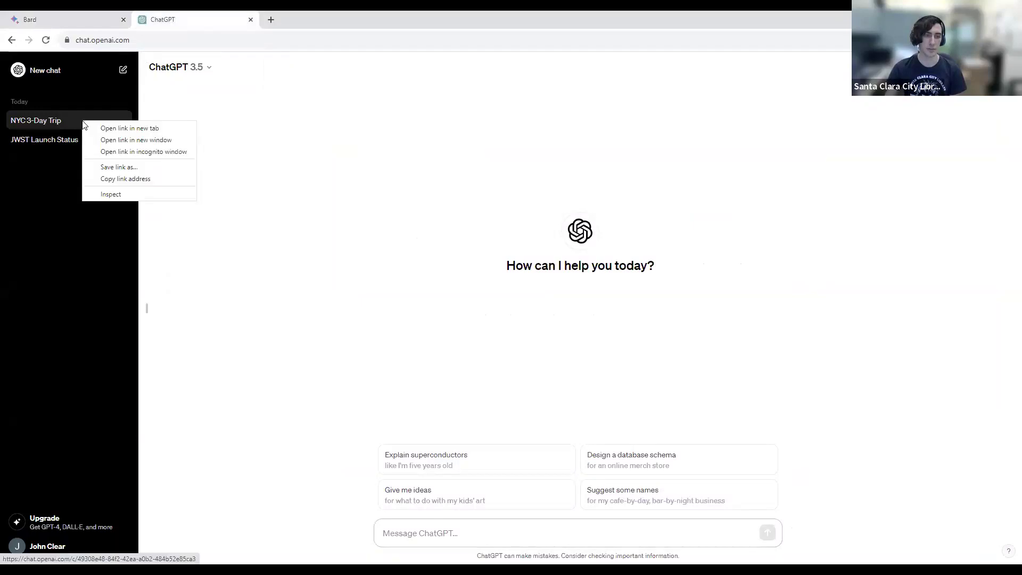
left_click(51, 228)
left_click(57, 128)
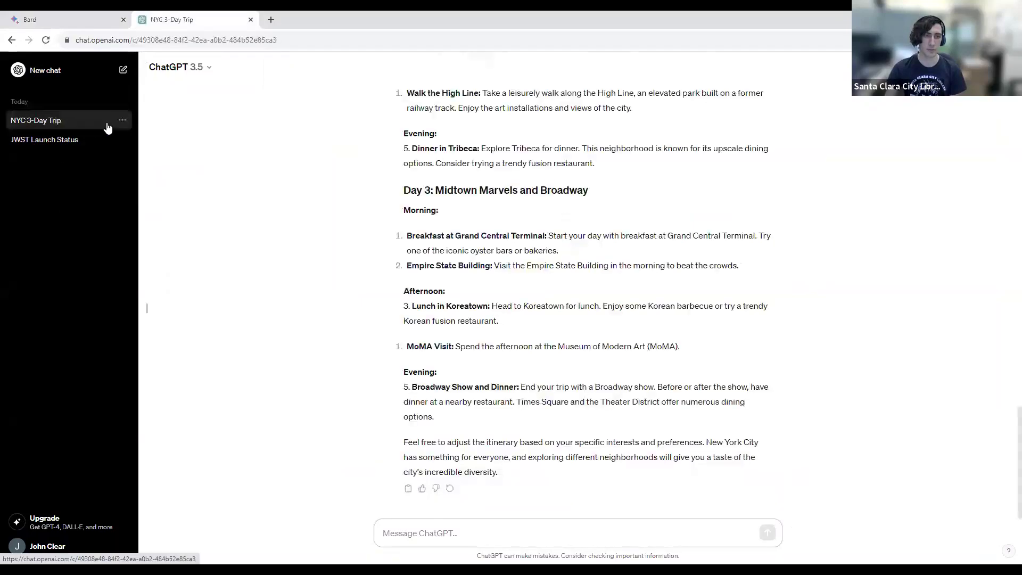
left_click(122, 120)
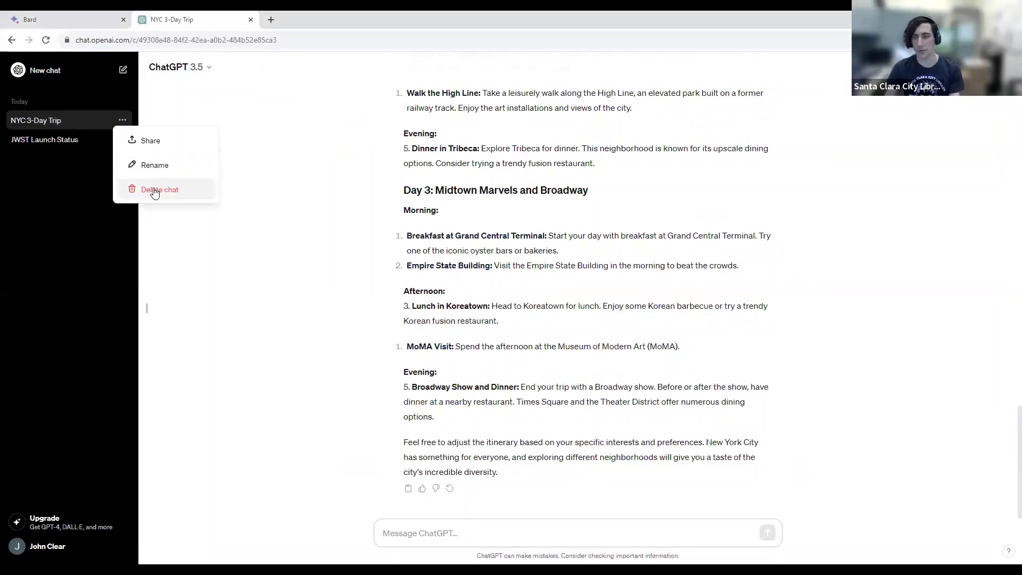
Start a new chat in Bard and submit the prompt "make a list of head librarian of public libraries in the USA"
left_click(75, 19)
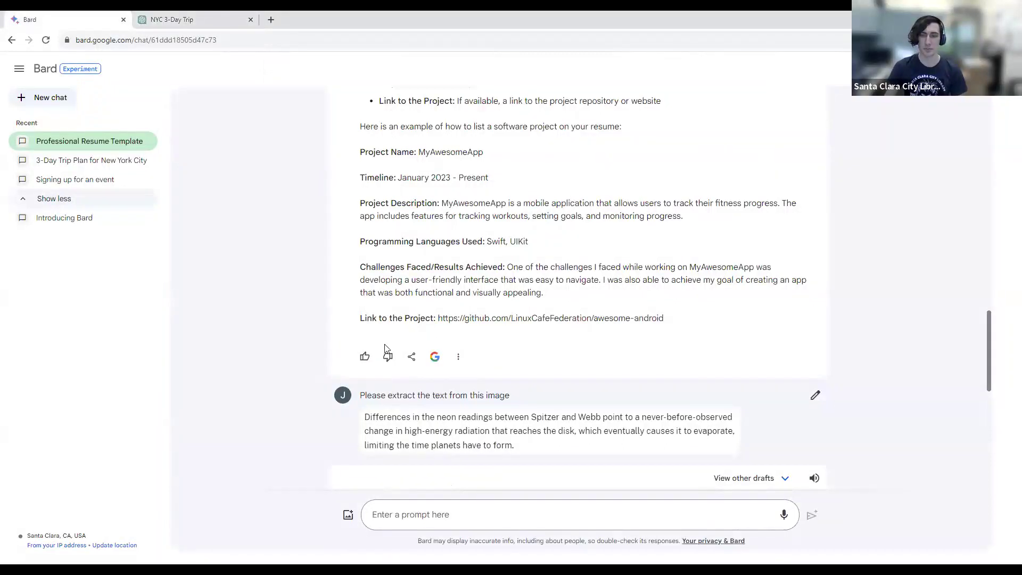
scroll(445, 267, "up", 2)
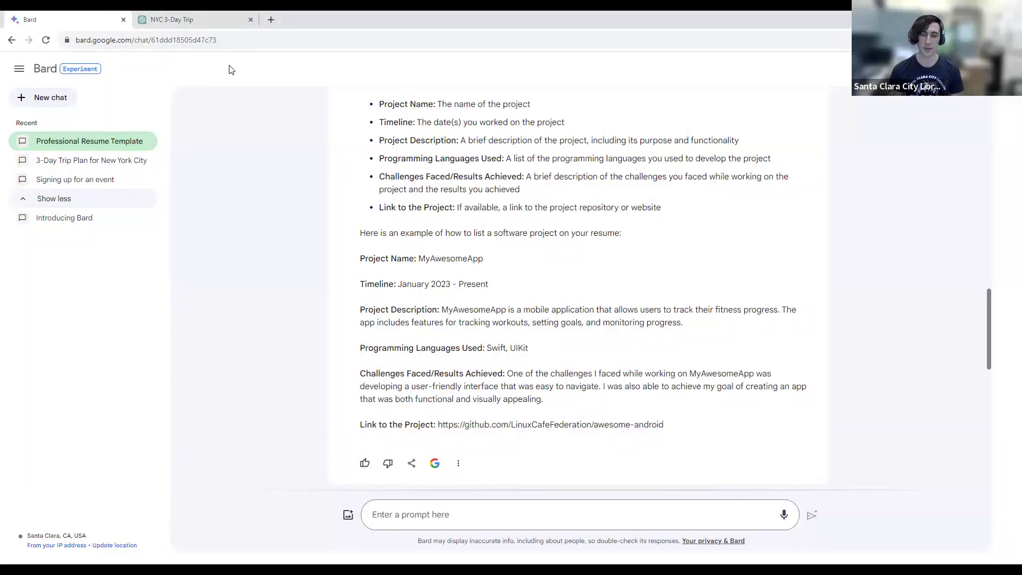
left_click(55, 99)
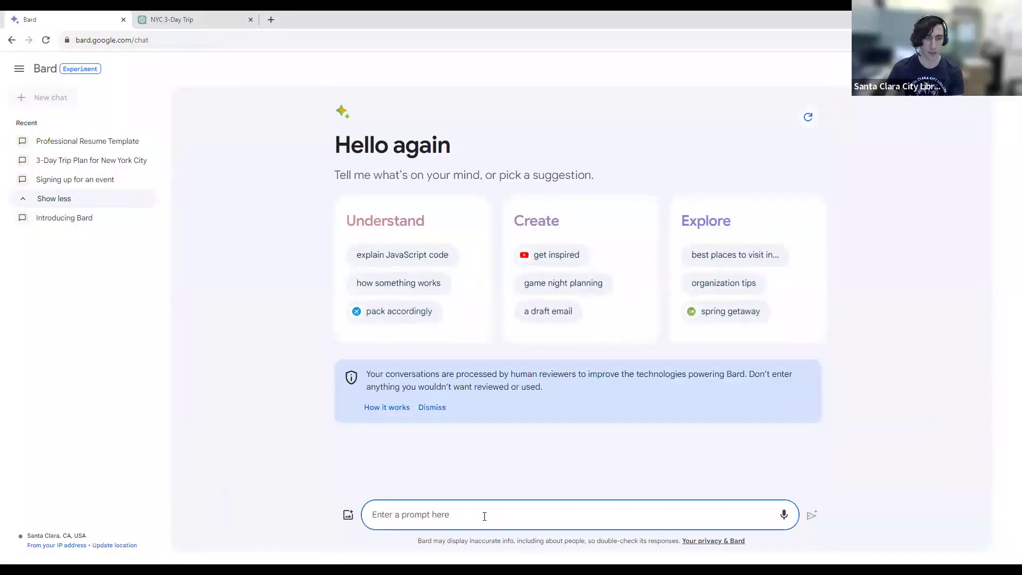
type("make a list of head librarian of public libraries in the USA")
key("BackSpace")
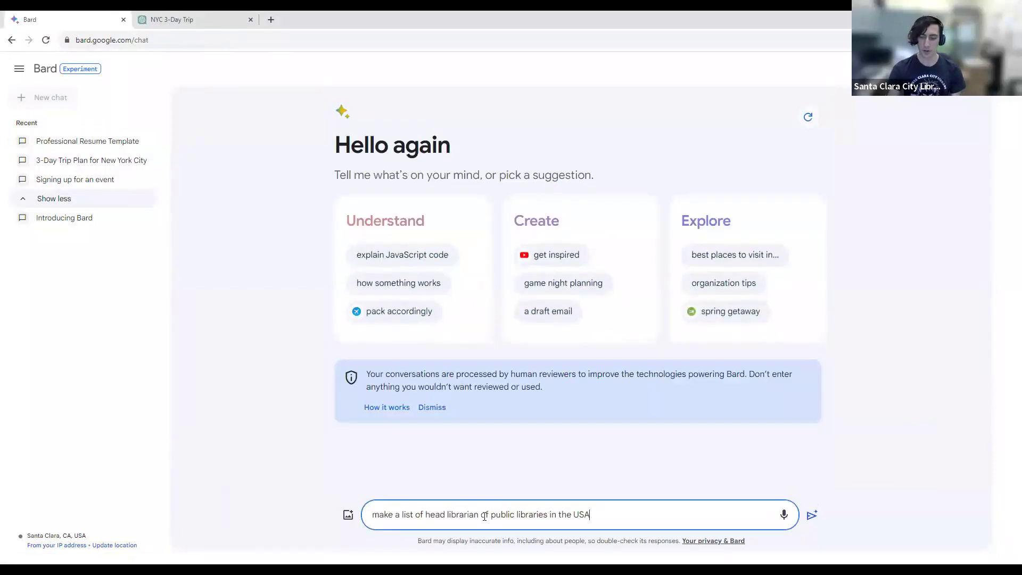
key("Return")
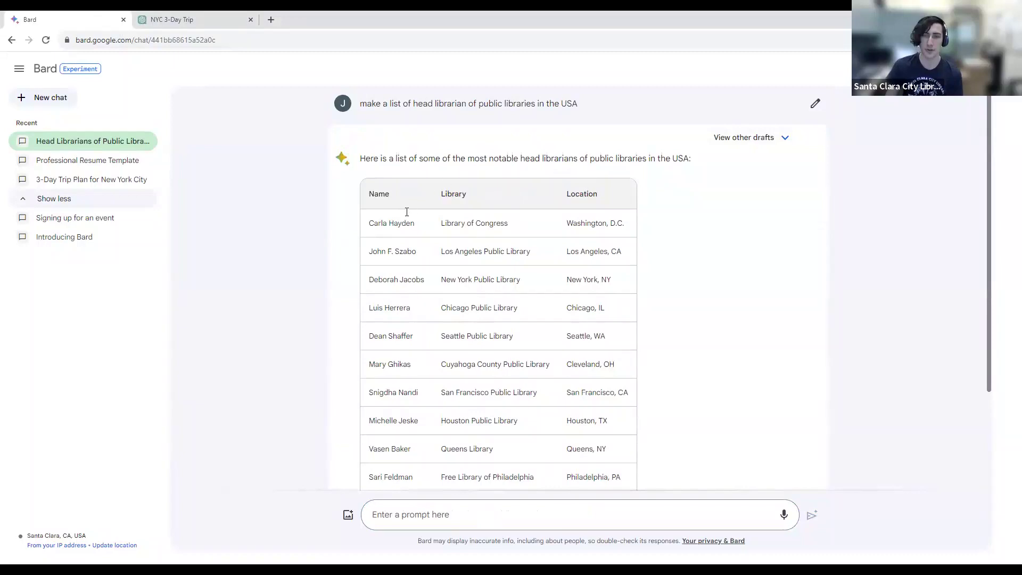
Review the rest of Bard's head librarian table, and open sclibrary.org in a new incognito window
scroll(406, 212, "down", 2)
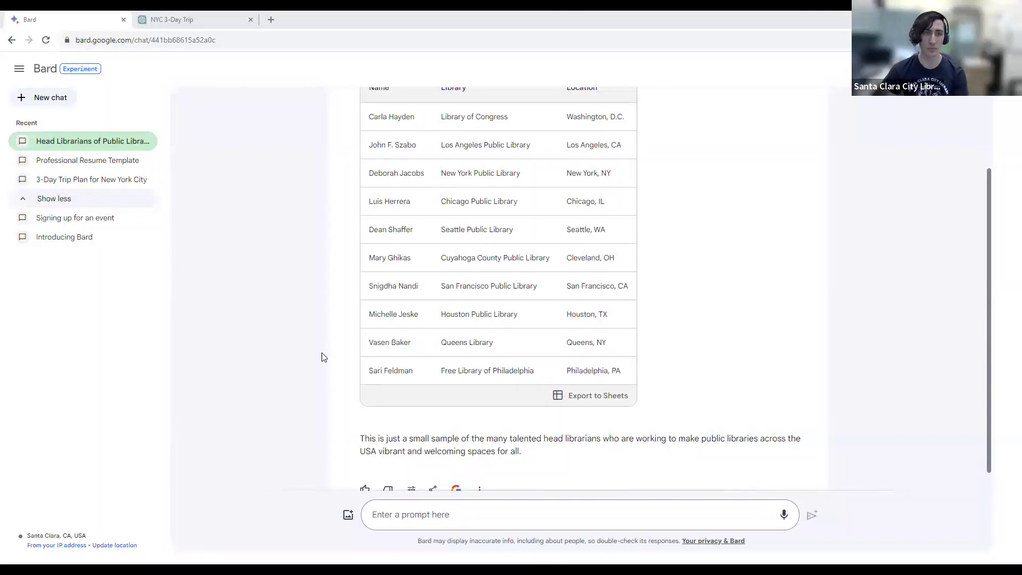
key("ctrl+shift+n")
type("scl")
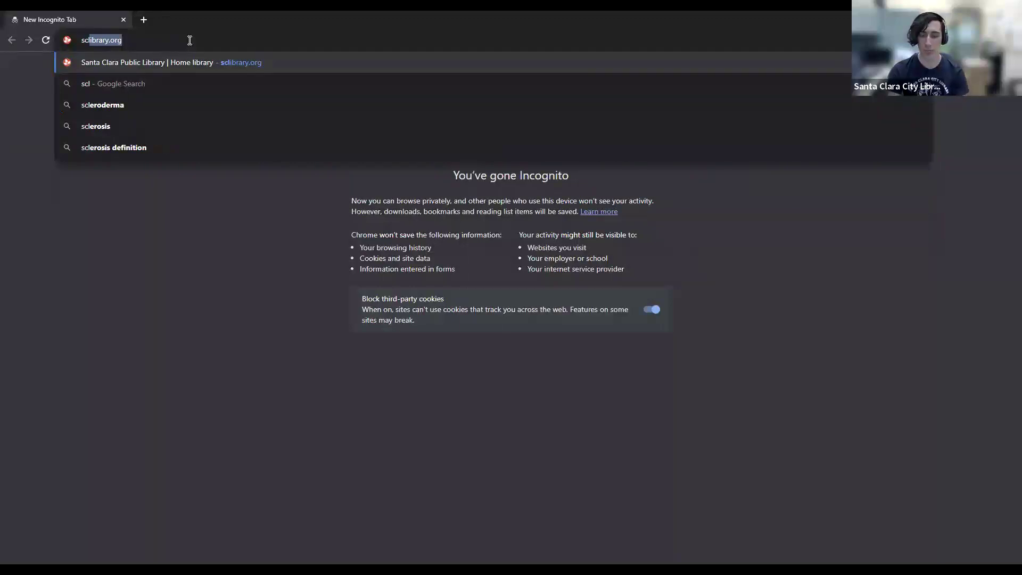
key("Return")
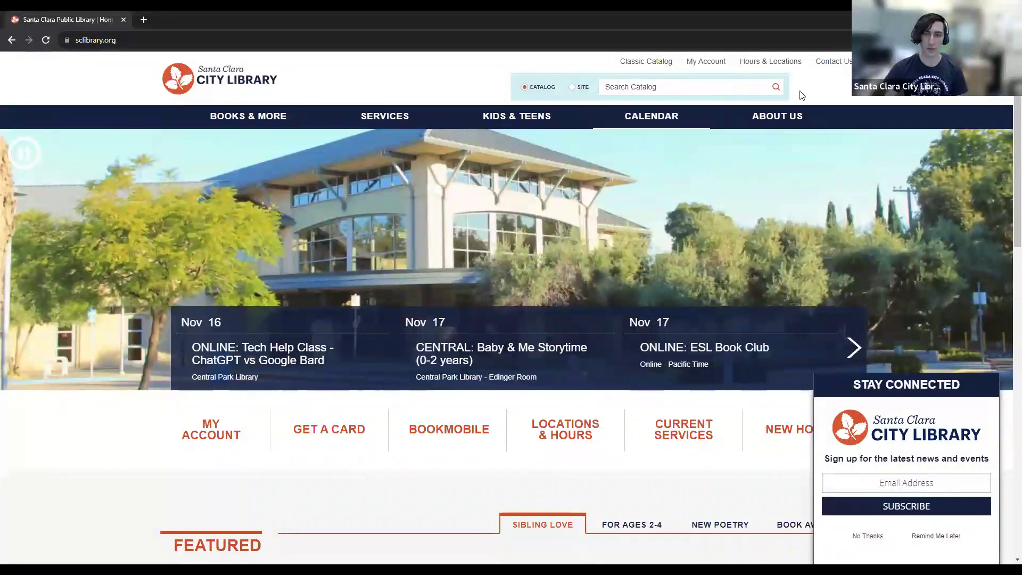
Open the Technology Class Requests page from the library site's Services section
mouse_move(651, 116)
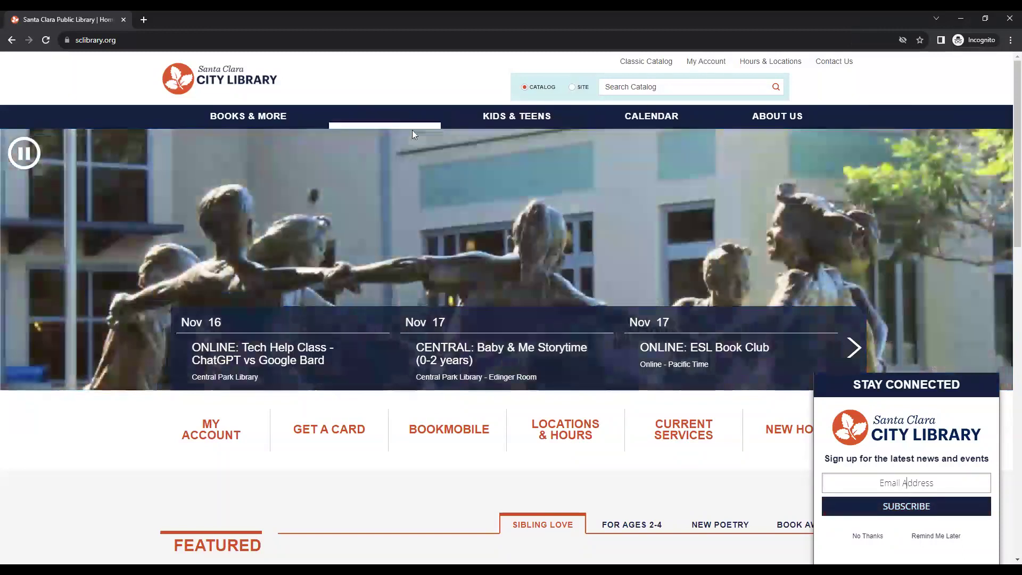
mouse_move(399, 114)
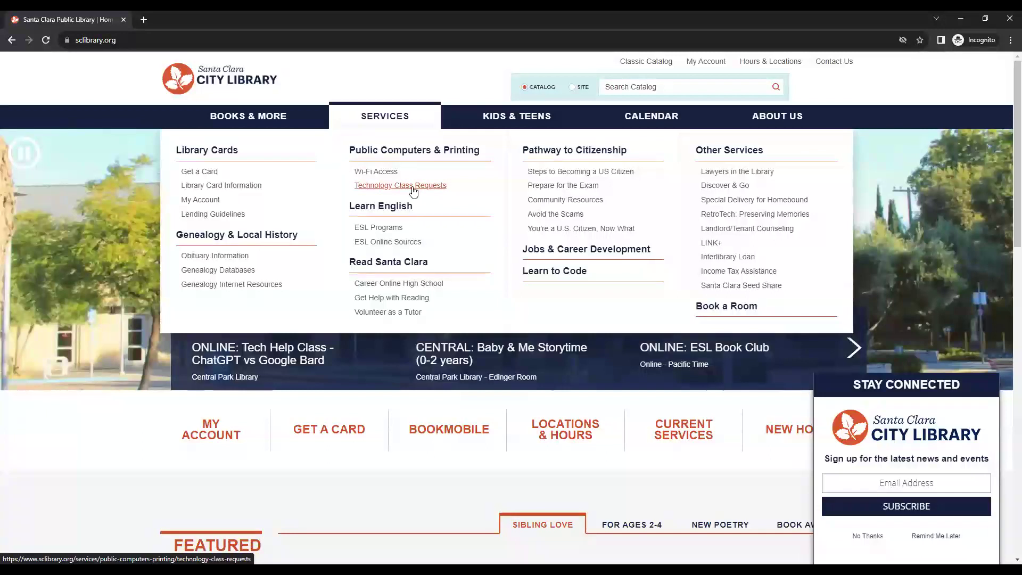
left_click(414, 186)
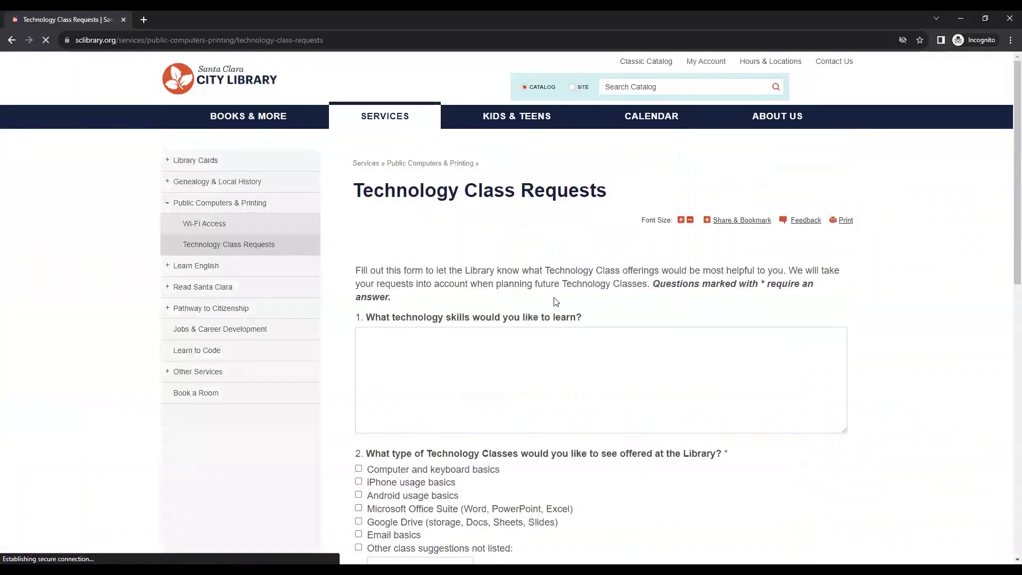
Postpone the newsletter sign-up prompt and look through the technology class request form down to its submit section
scroll(584, 320, "down", 1)
scroll(585, 320, "down", 2)
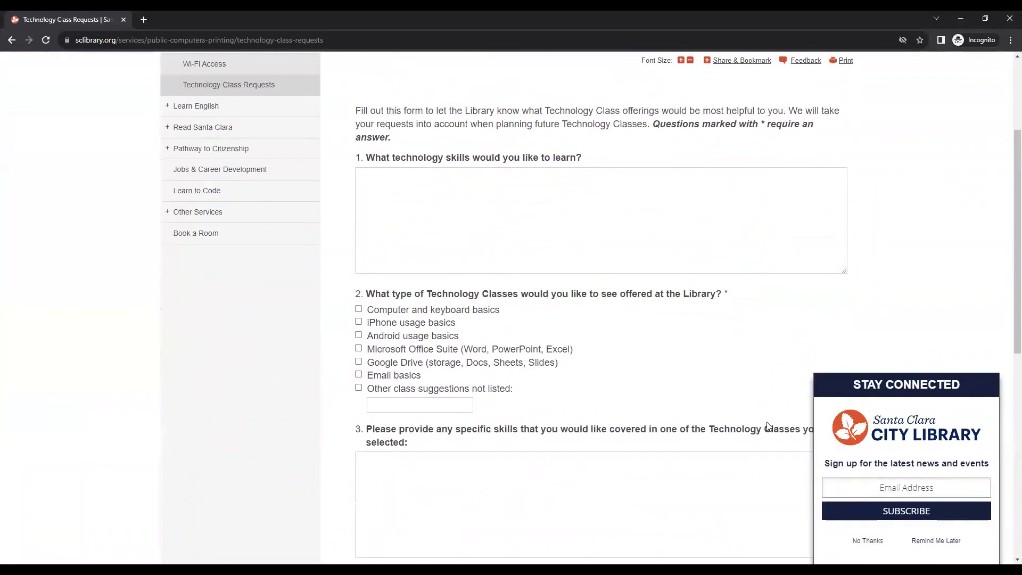
left_click(918, 541)
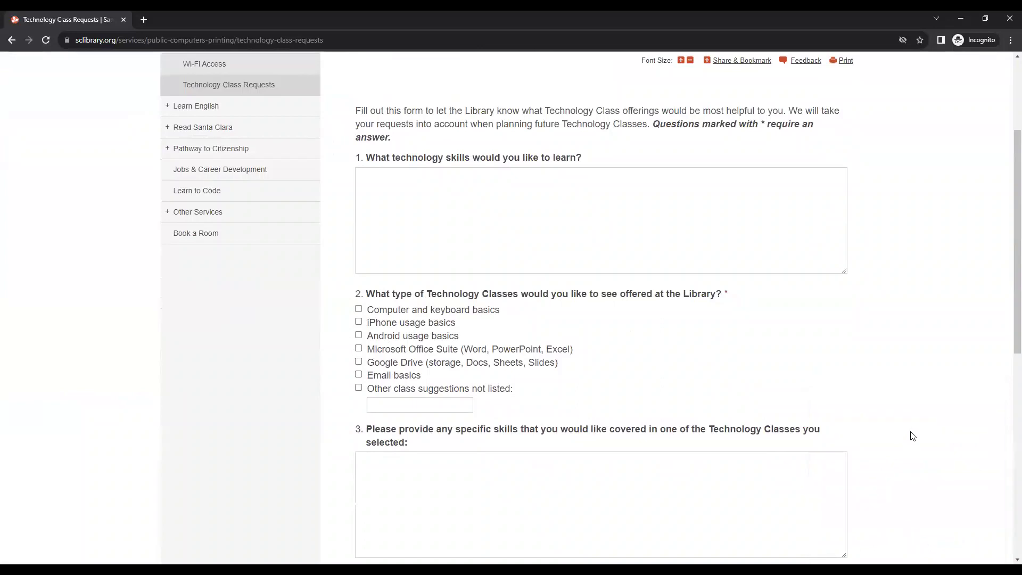
scroll(913, 436, "down", 4)
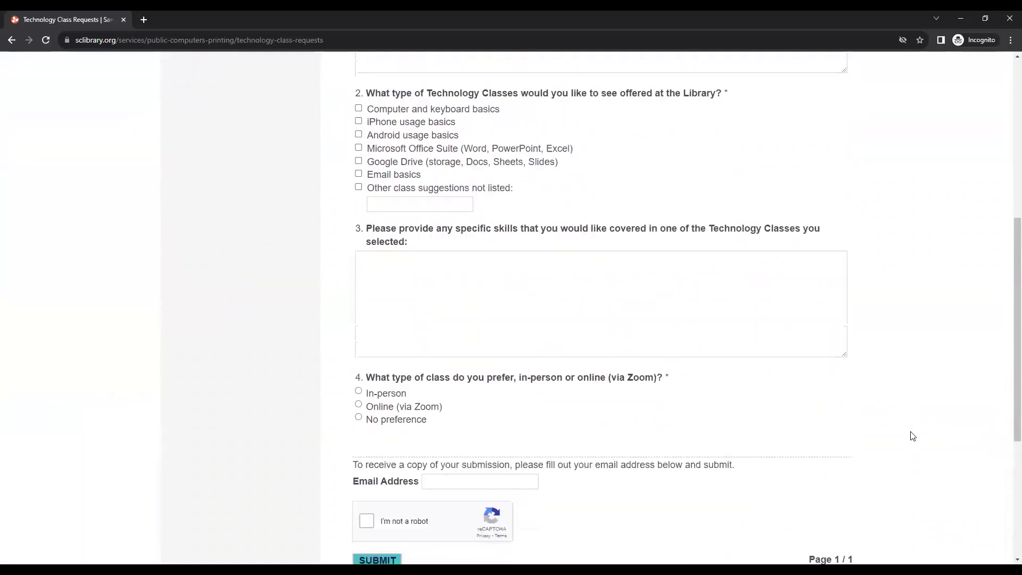
scroll(912, 436, "down", 2)
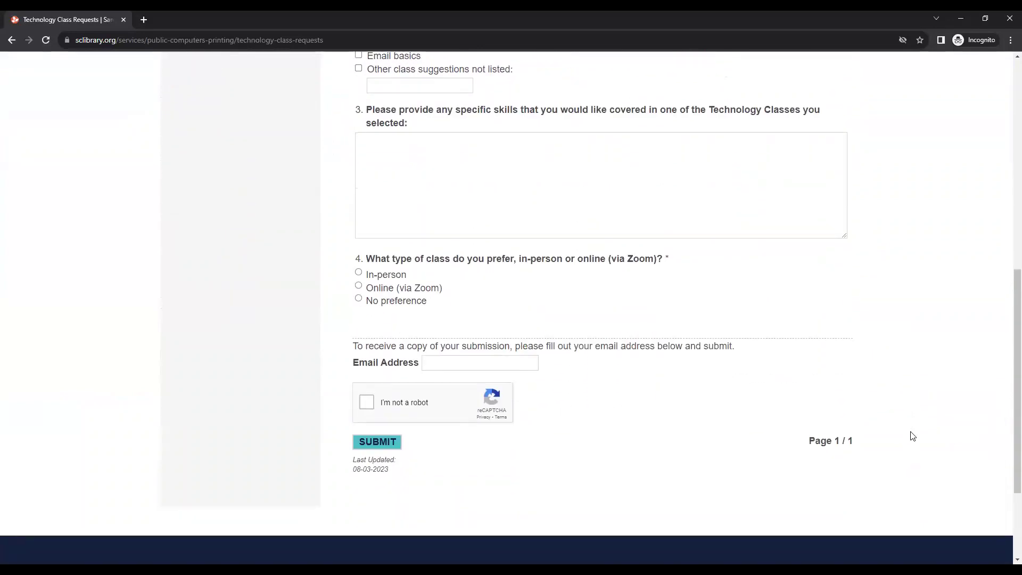